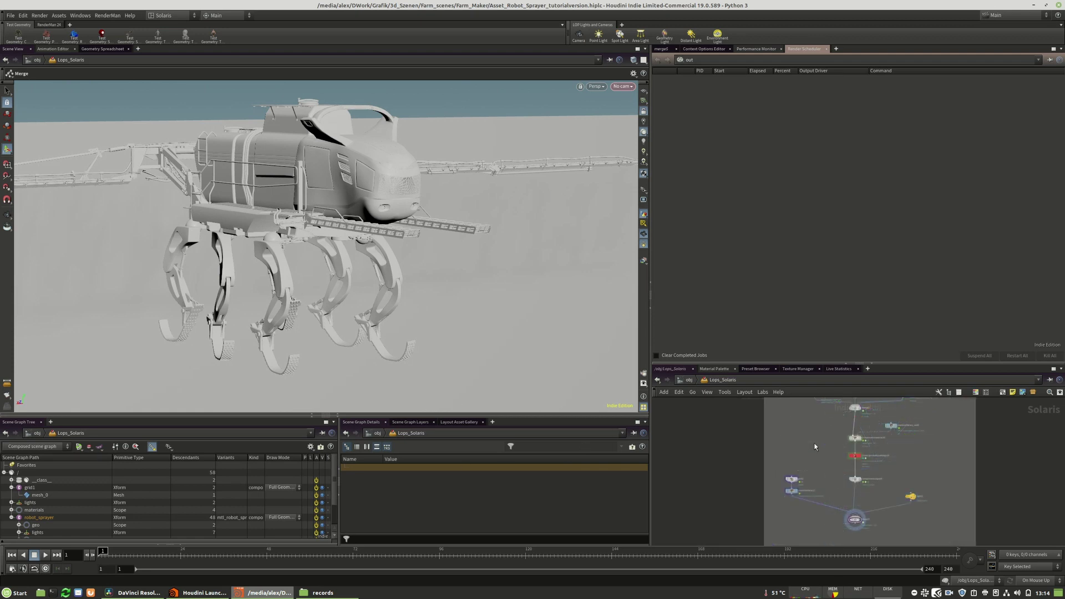
Bypass the render geometry settings node above the component output node in the robot sprayer chain.
scroll(834, 448, up, 4)
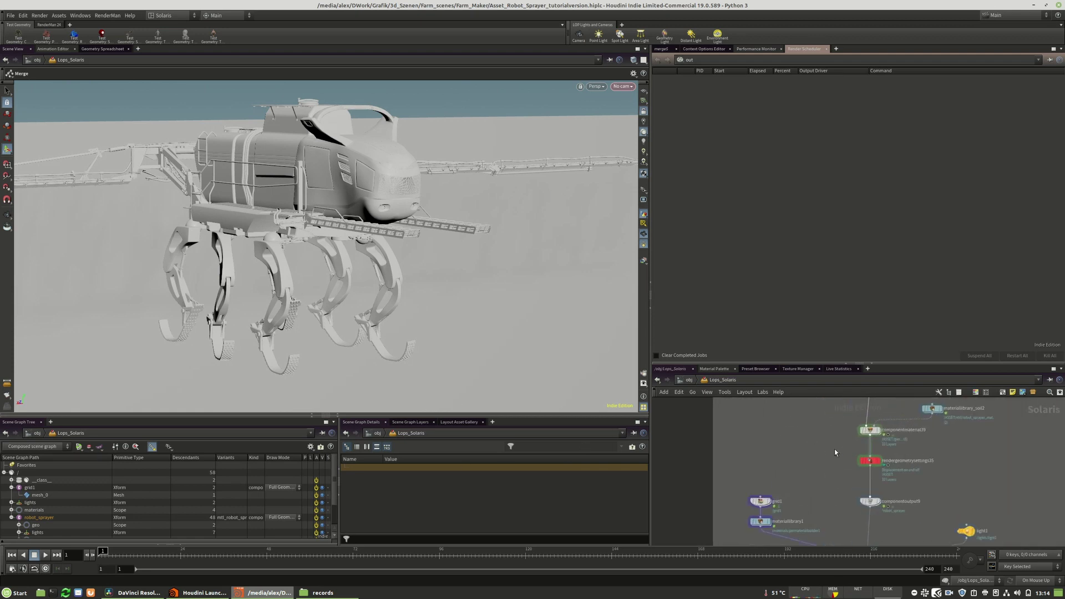
click(862, 463)
middle_drag(803, 469, 800, 423)
scroll(793, 440, down, 3)
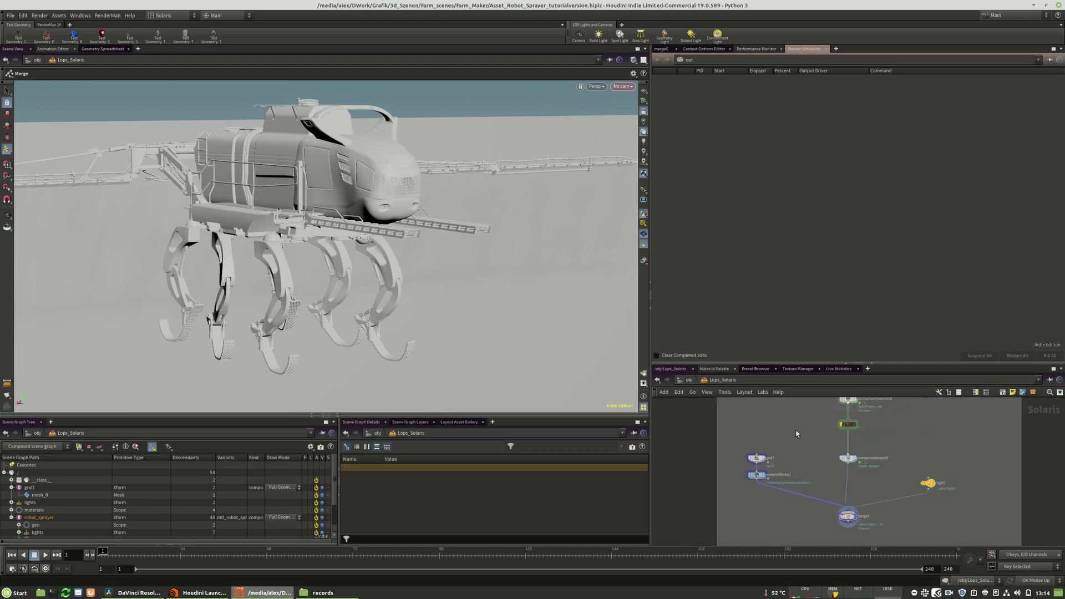
Rearrange the network so materiallibrary1 sits lower under grid1 and light1 sits closer to merge5.
scroll(792, 478, up, 3)
middle_drag(792, 470, 763, 462)
drag(717, 448, 717, 468)
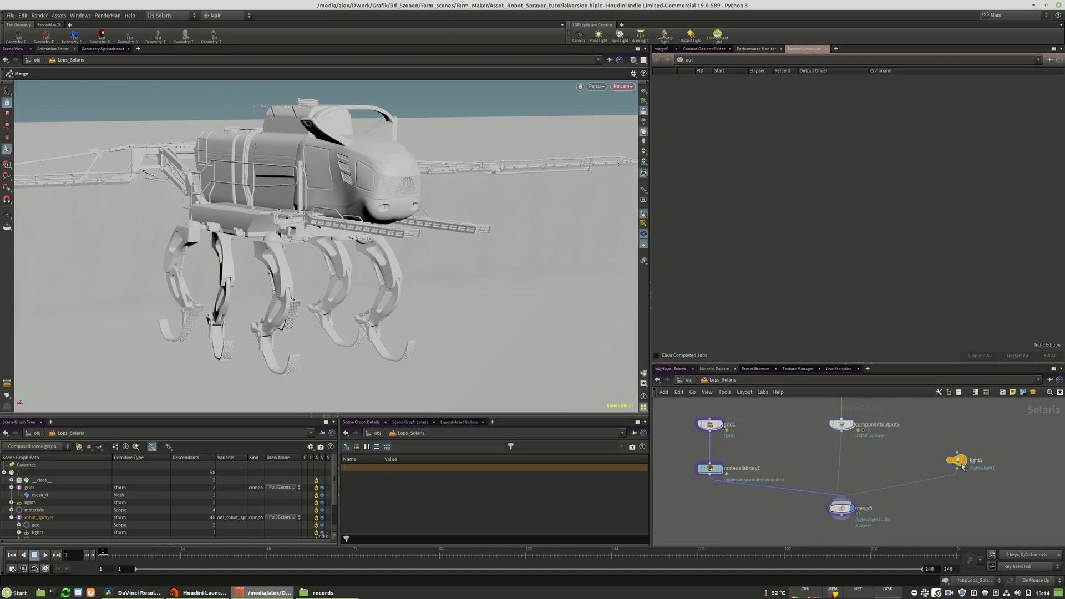
drag(962, 467, 952, 470)
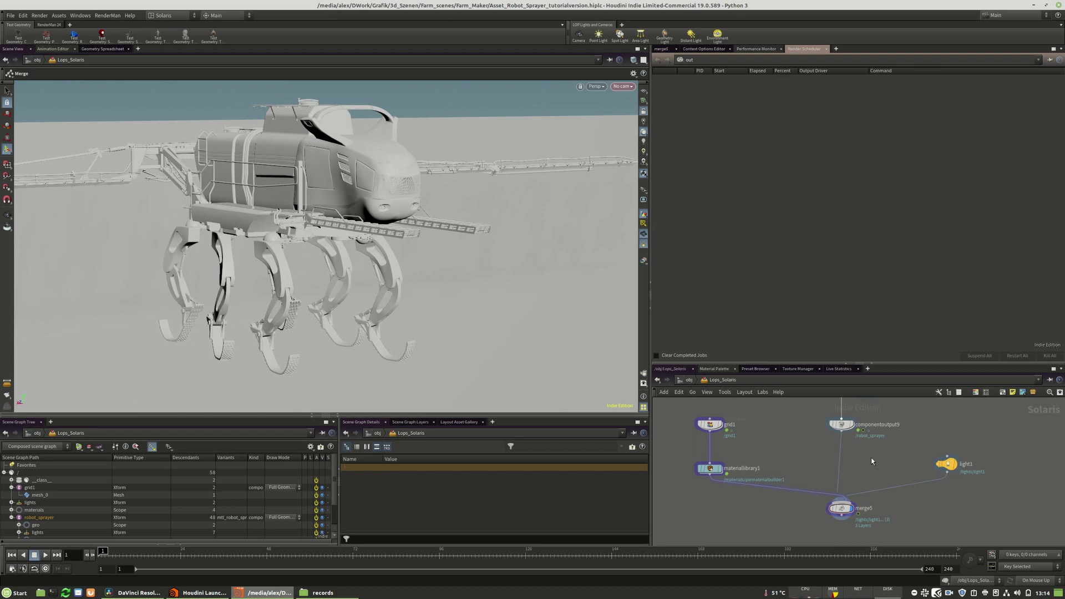
middle_drag(868, 458, 881, 457)
Inspect the ground grid and the material assignment settings of materiallibrary1.
mouse_move(721, 468)
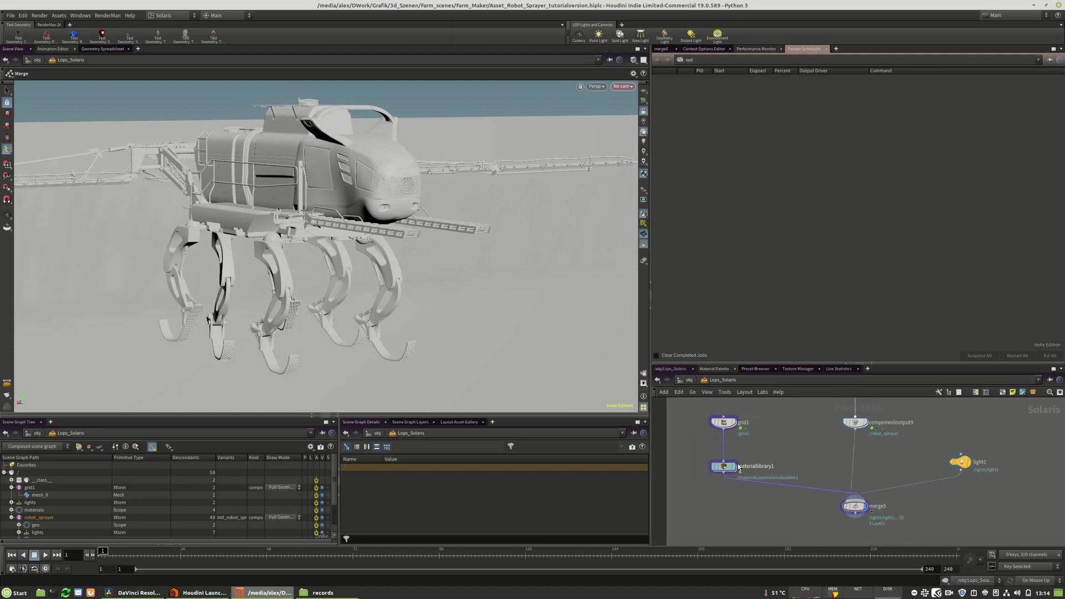
drag(733, 465, 732, 461)
drag(780, 414, 702, 477)
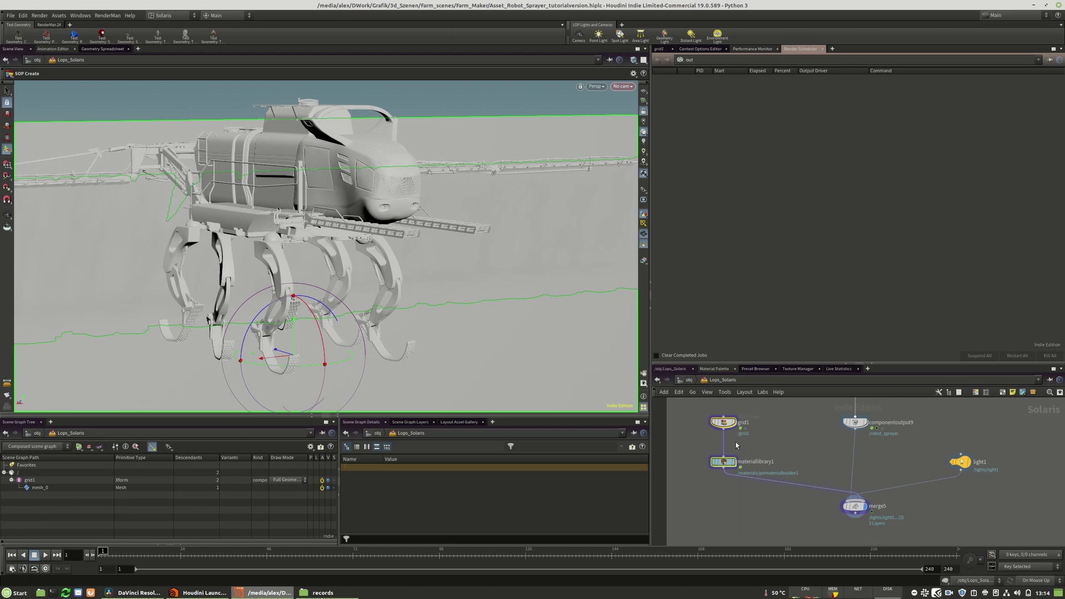
double_click(721, 470)
double_click(837, 458)
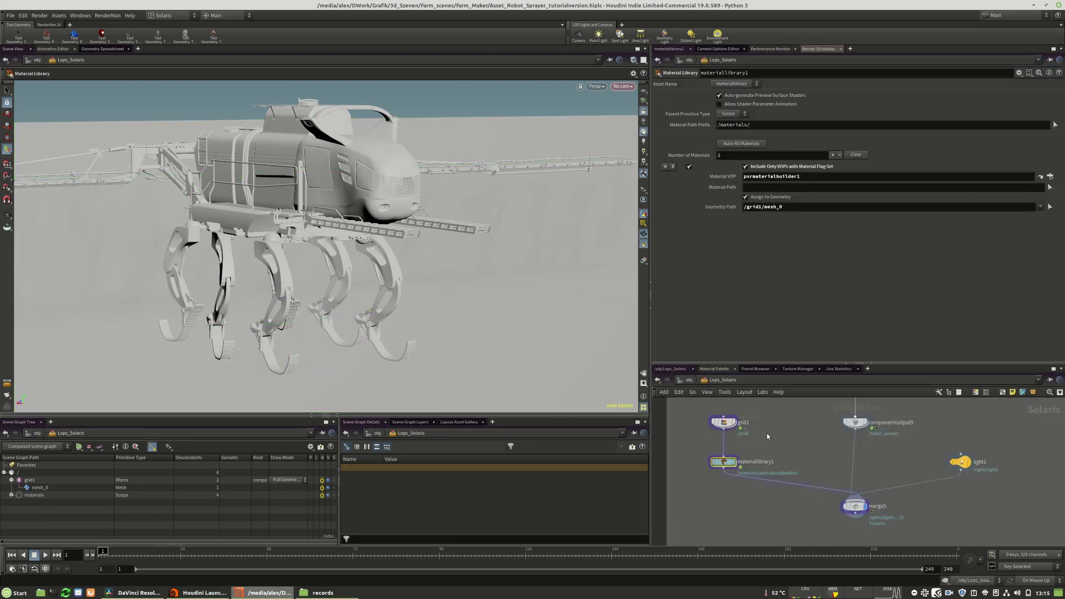
Add a RenderMan node, connect it to merge5's output and place it with some space below the merge.
middle_drag(767, 433, 735, 400)
scroll(836, 478, down, 1)
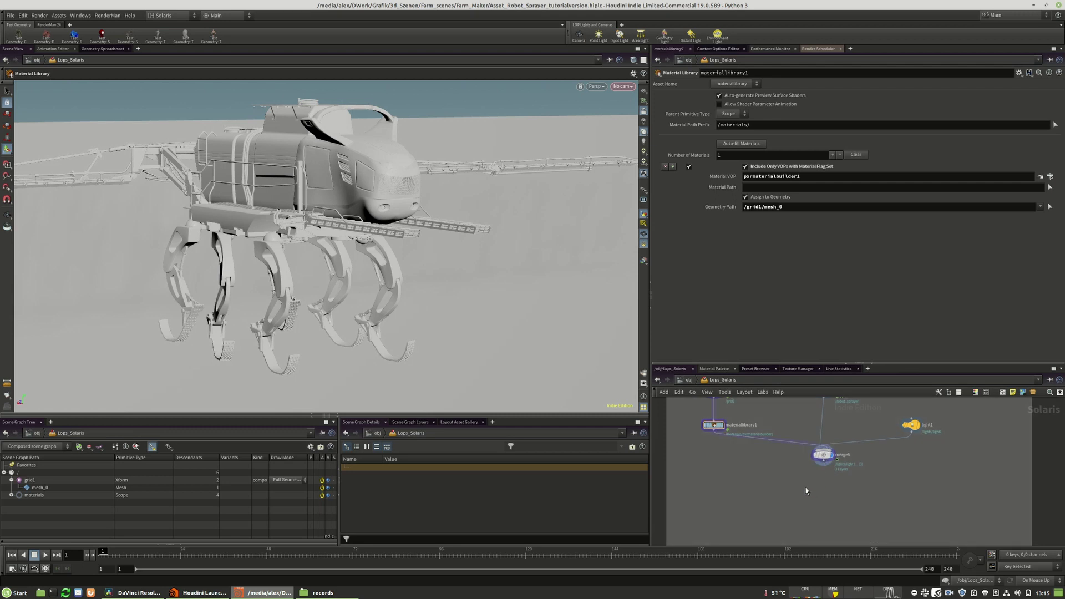
key(Tab)
text(re)
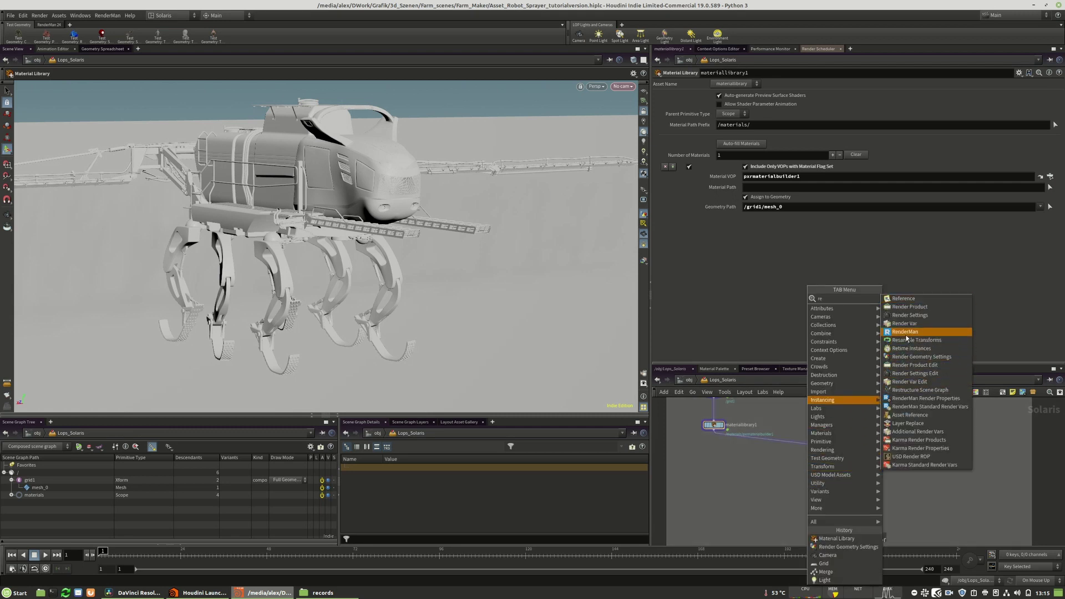
click(904, 334)
click(820, 496)
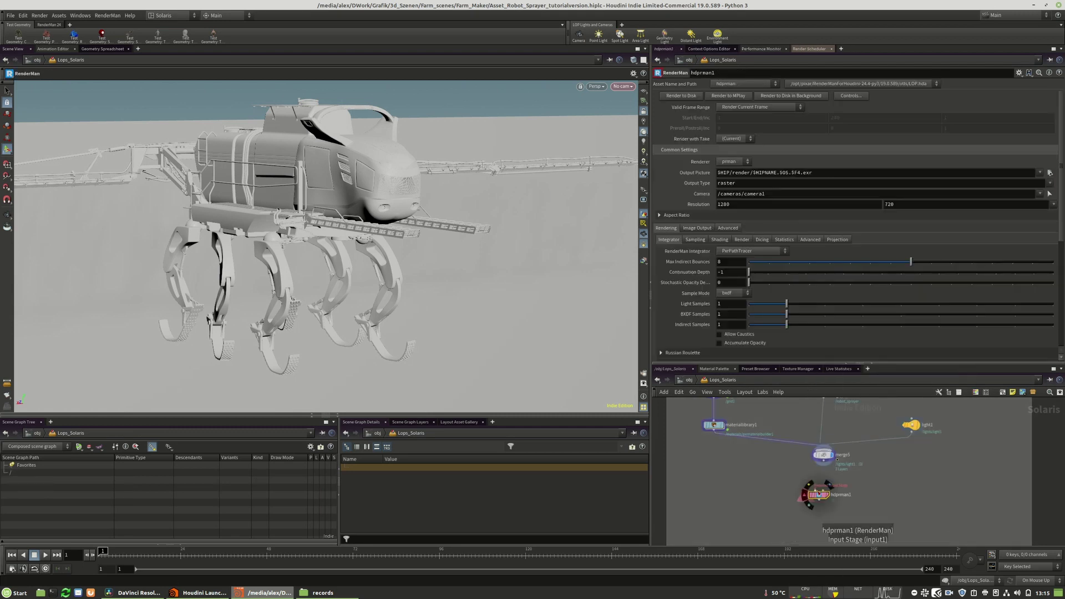
mouse_move(815, 490)
mouse_down()
mouse_move(824, 462)
mouse_move(826, 504)
mouse_up()
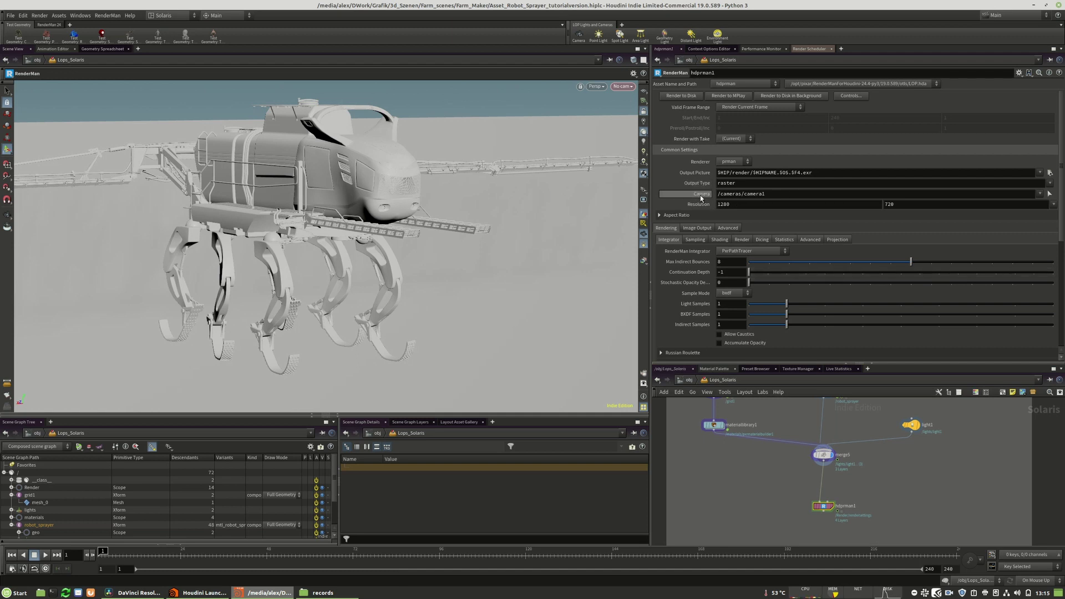
middle_drag(873, 478, 841, 487)
scroll(865, 529, down, 4)
scroll(841, 488, up, 5)
drag(828, 490, 827, 506)
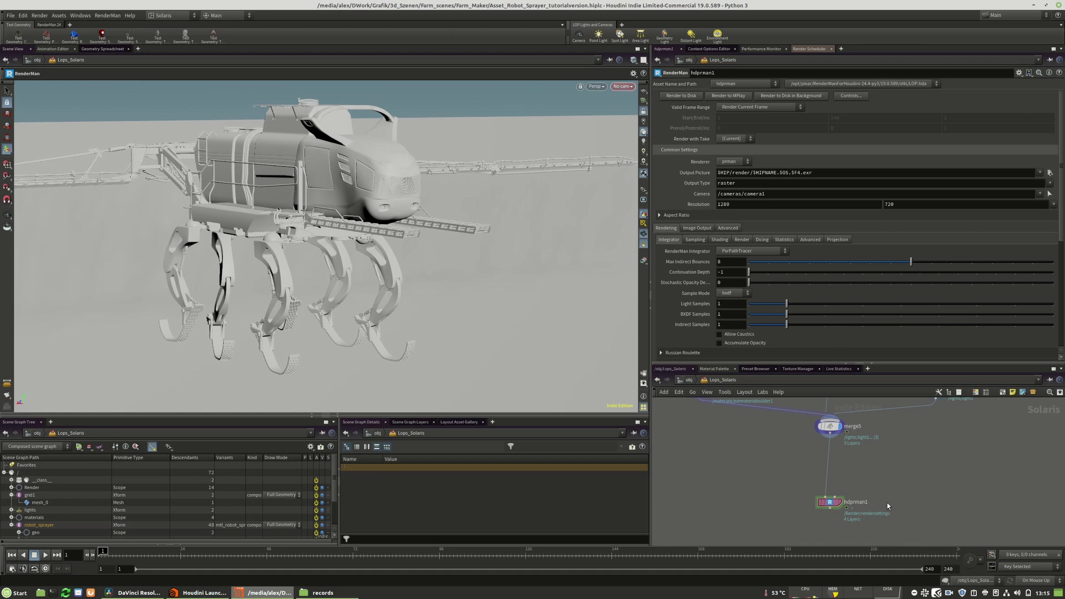
Create a camera from the current viewport view of the robot sprayer.
key(Tab)
key(Tab)
text(ca)
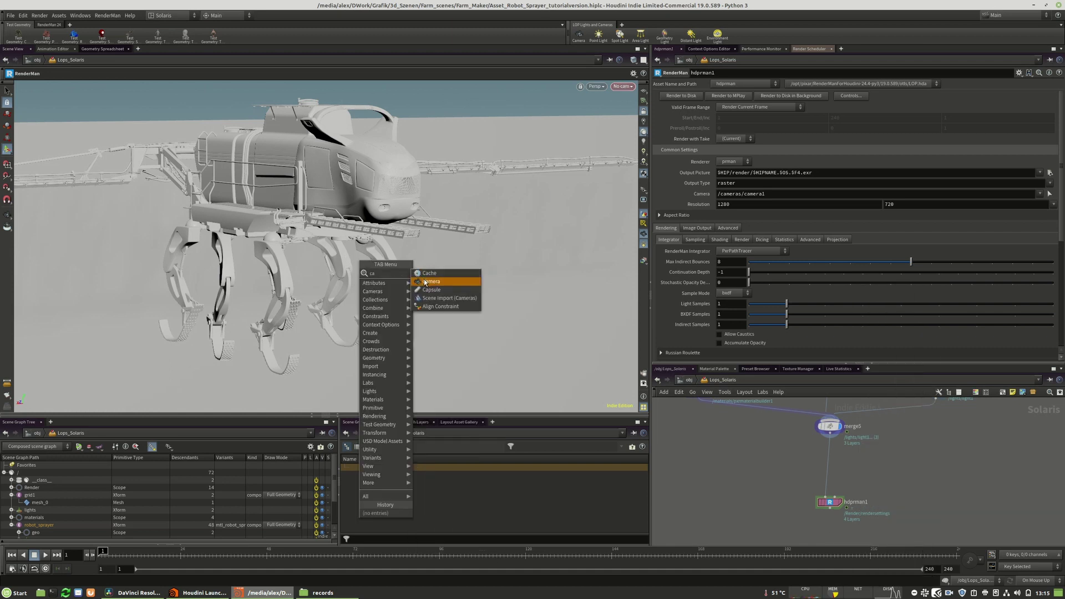
click(426, 281)
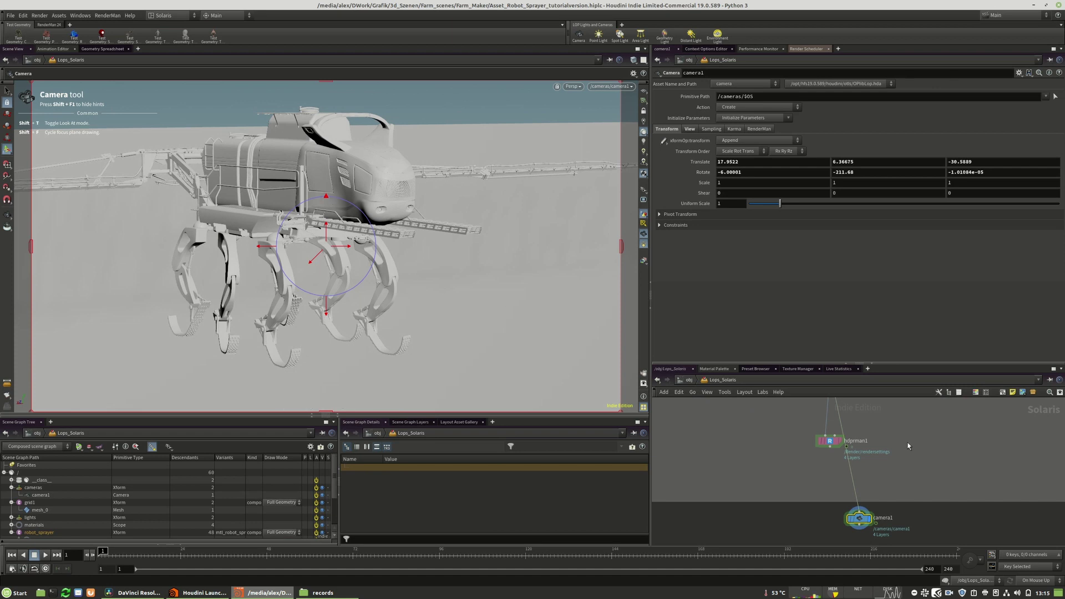
Insert the camera1 node into the connection between merge5 and the RenderMan node.
middle_drag(906, 442, 901, 474)
scroll(856, 459, down, 3)
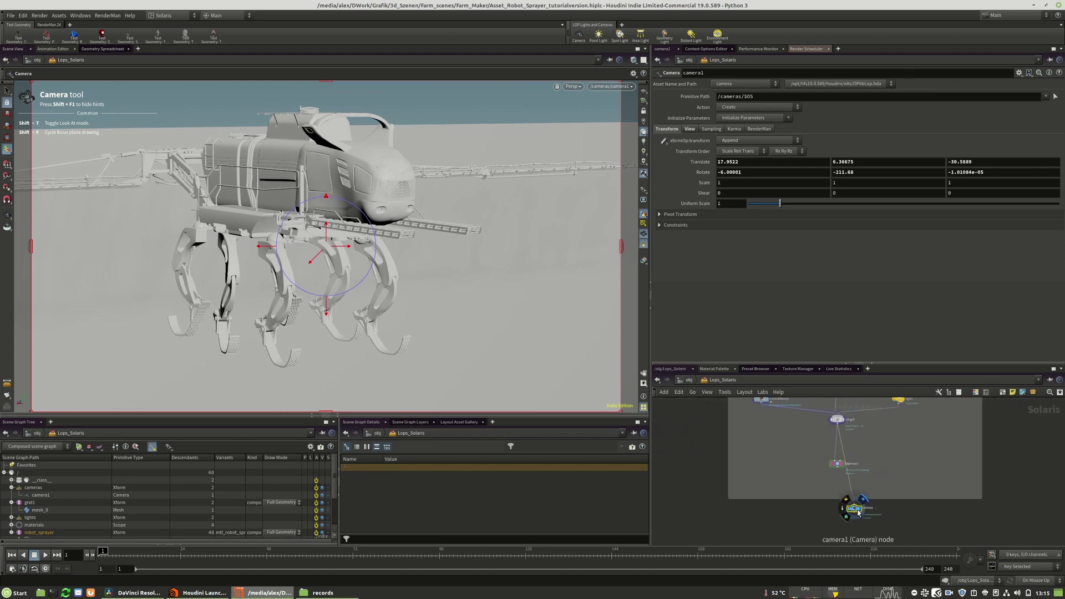
drag(854, 507, 873, 449)
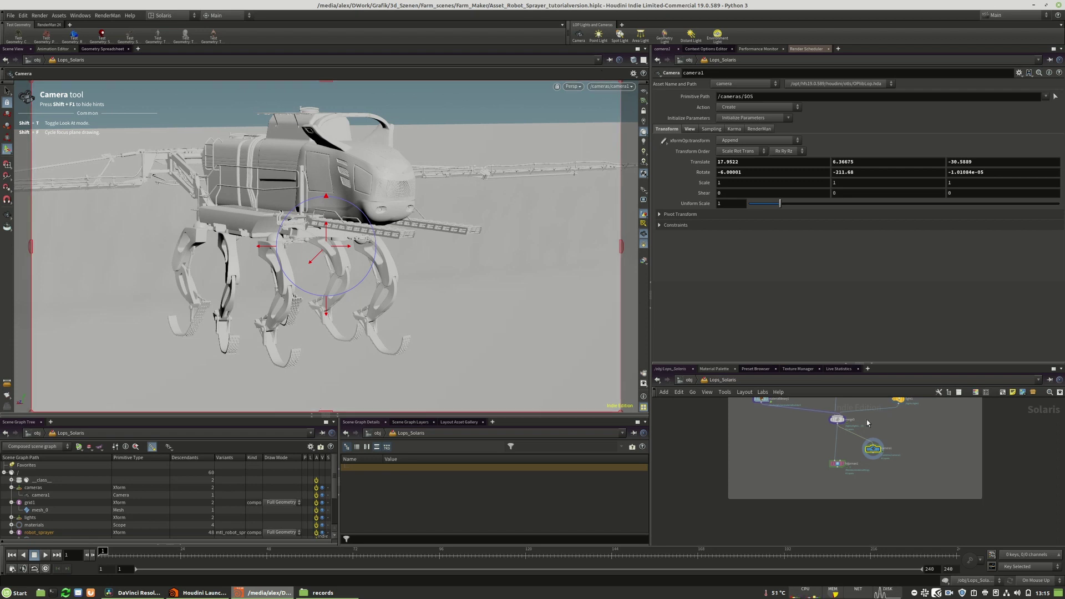
scroll(843, 437, up, 3)
drag(904, 465, 834, 460)
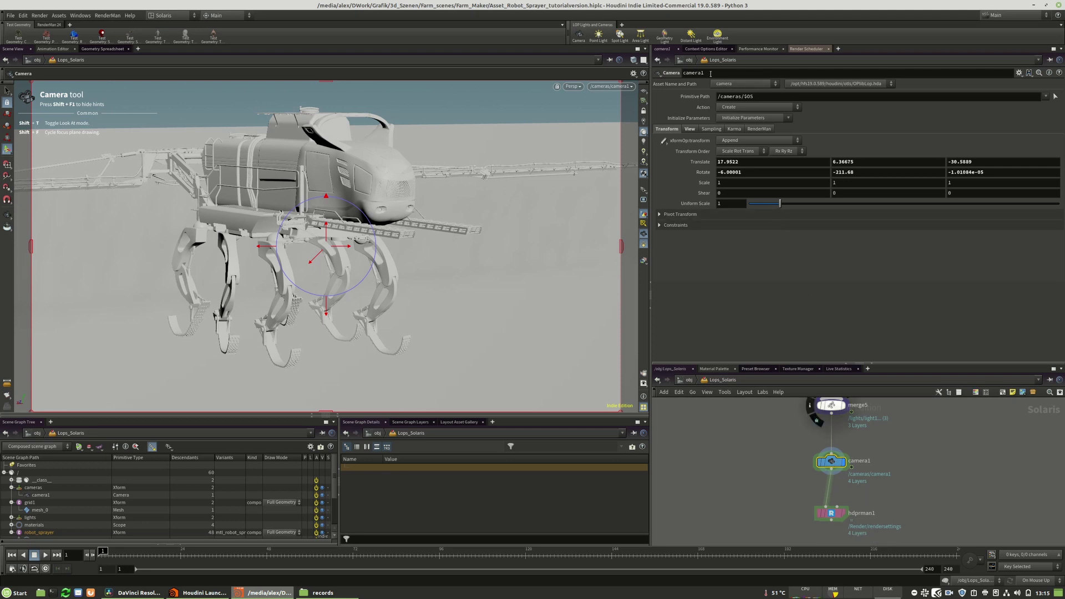
Set the RenderMan node's output picture to mplay (interactive).
click(831, 513)
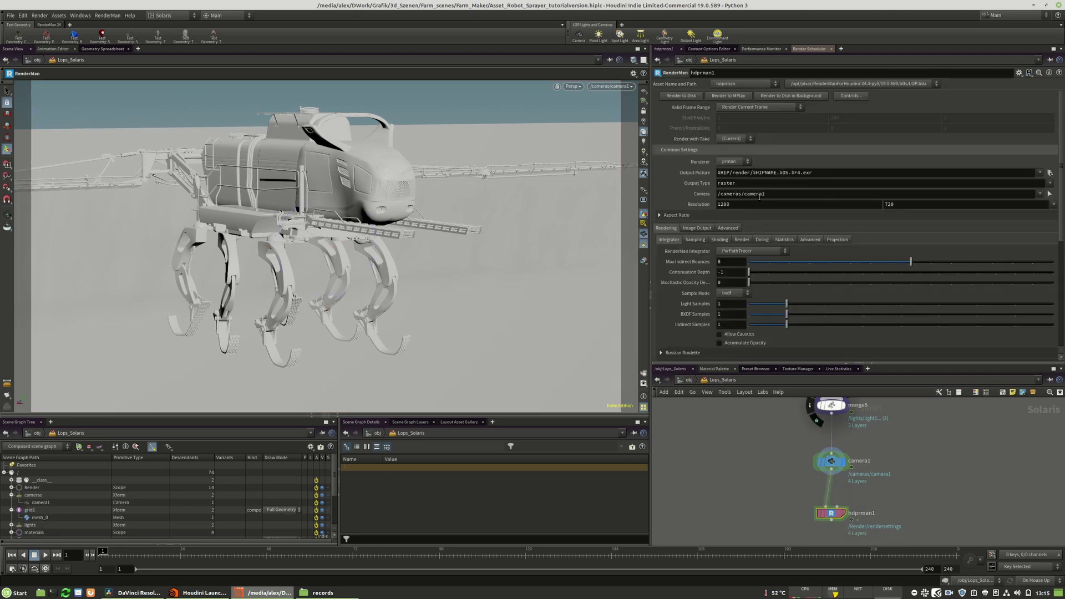
drag(787, 191, 709, 186)
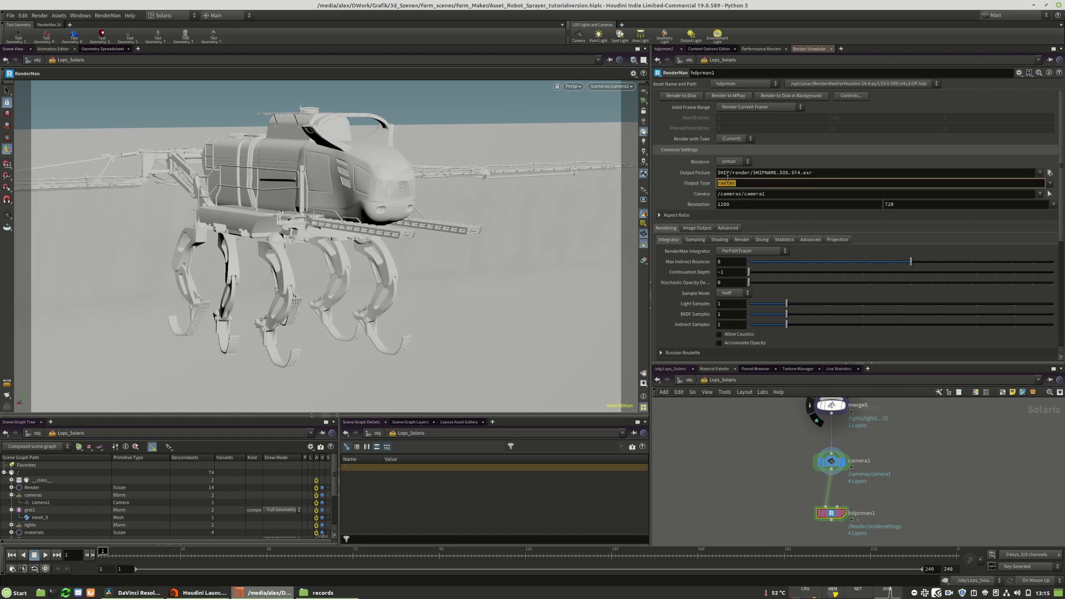
click(1038, 175)
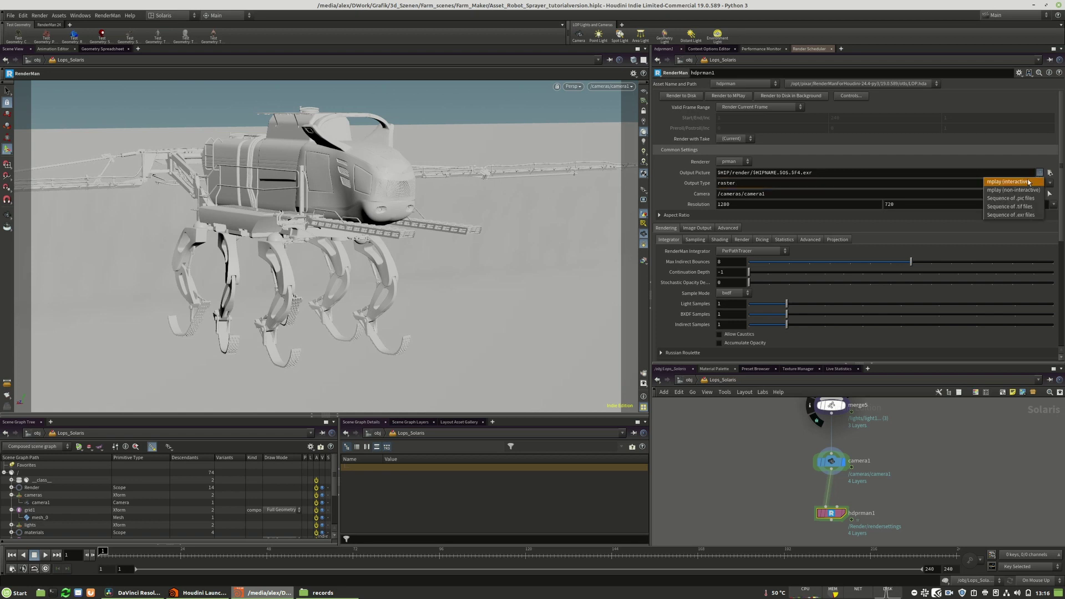
click(1020, 183)
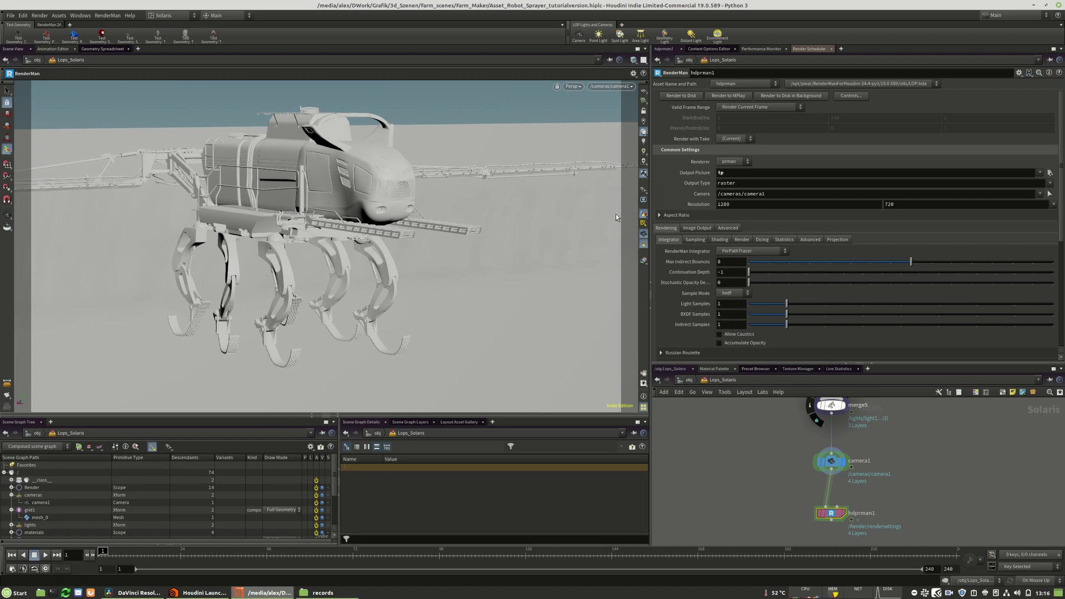
Save the scene and switch the viewport renderer to RenderMan RIS.
key(ctrl+s)
click(572, 86)
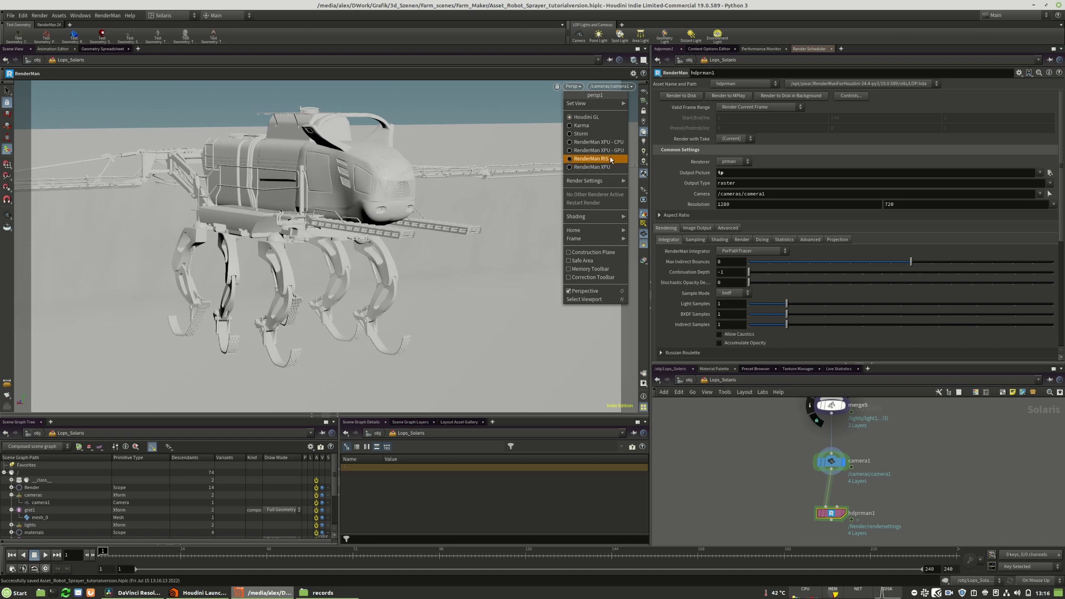
click(591, 159)
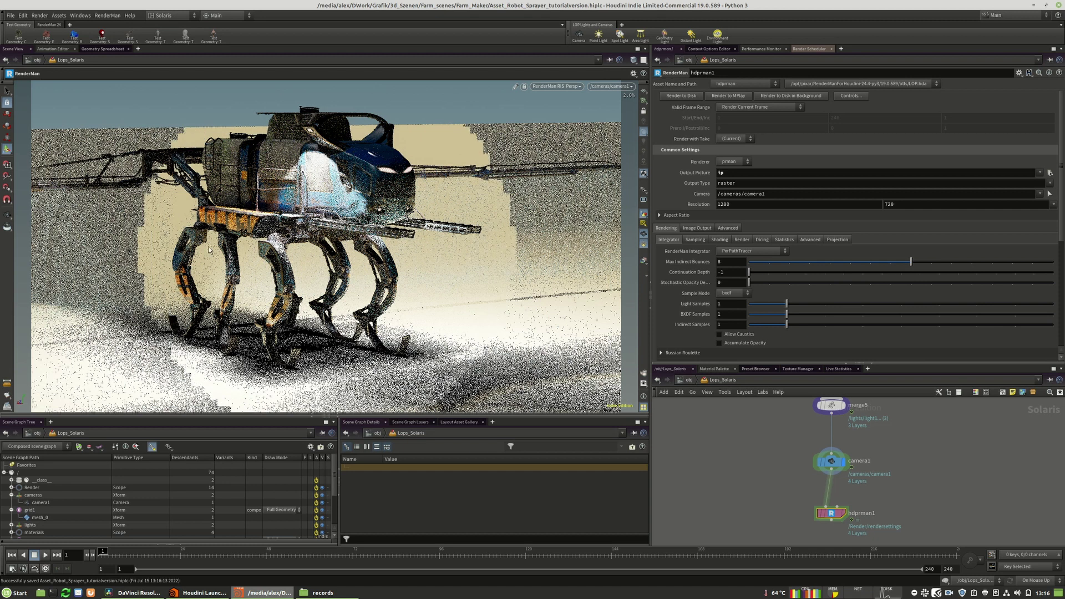
Preview individual render outputs in the viewport and return it to the shaded colour output.
click(644, 260)
click(654, 287)
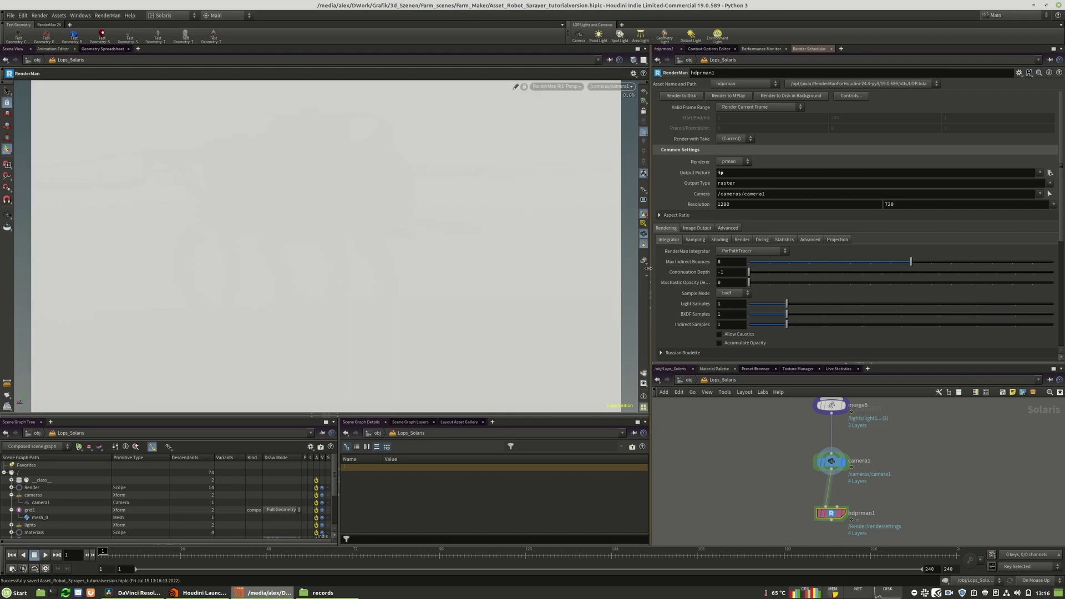
click(662, 297)
click(643, 261)
click(651, 302)
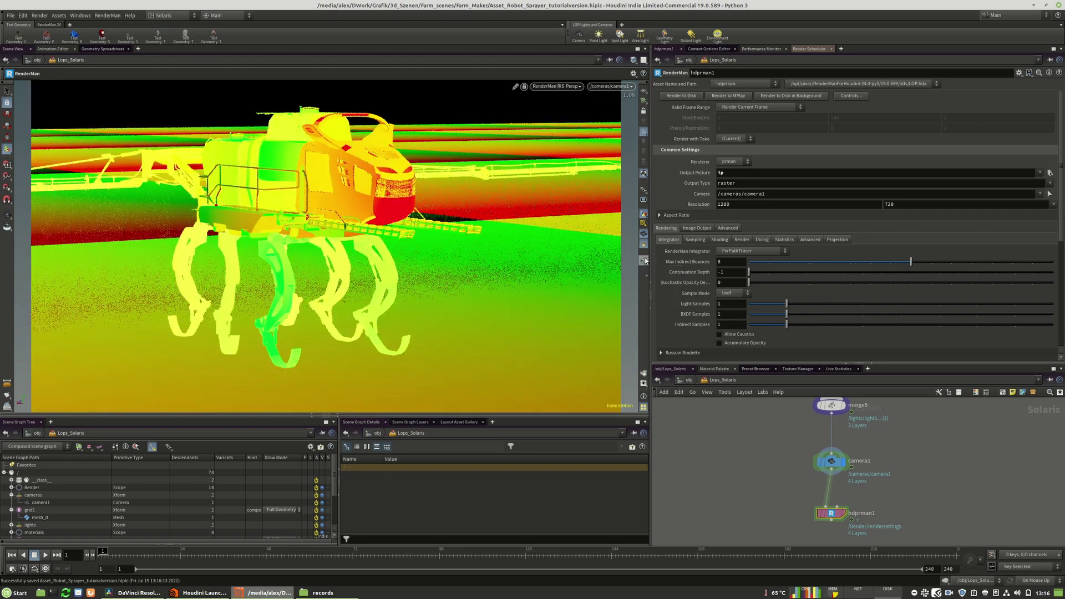
click(643, 261)
click(660, 278)
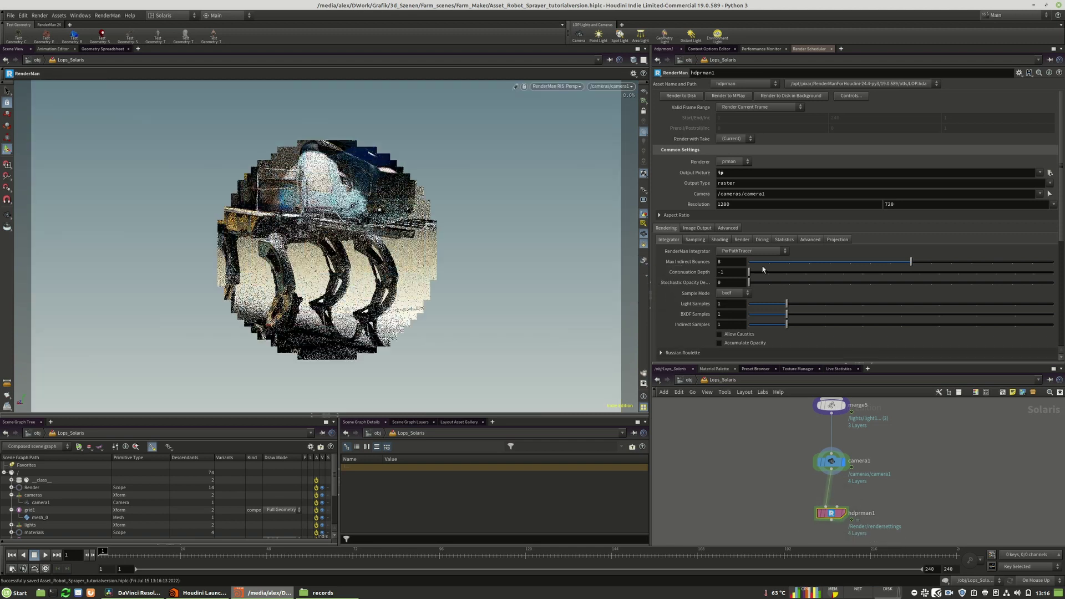
Enable the P output among the Standard render vars in the RenderMan node's image output settings.
scroll(705, 255, down, 2)
click(697, 195)
scroll(676, 183, down, 2)
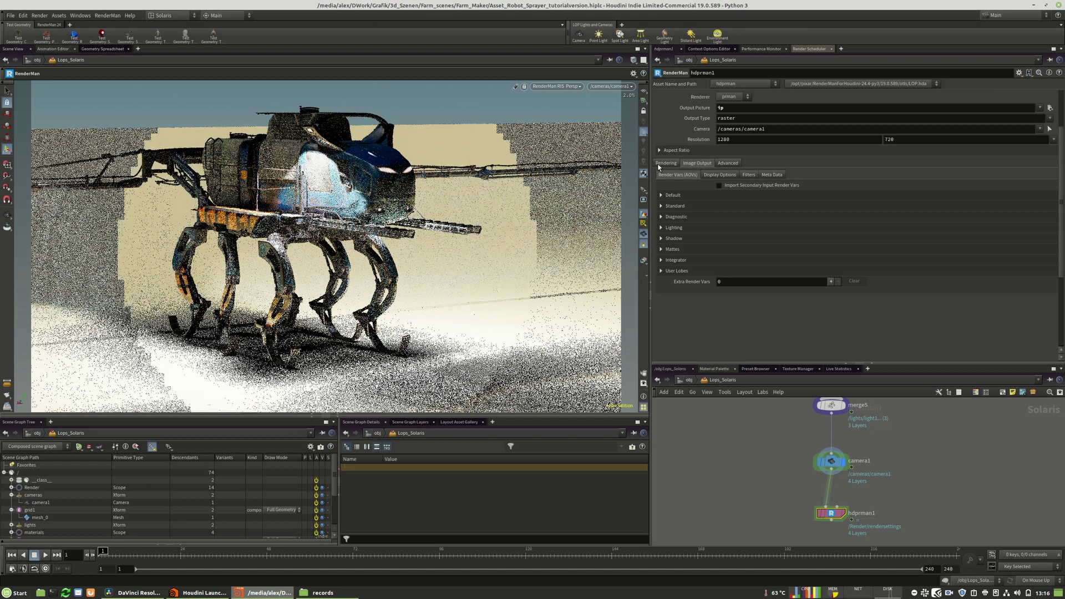
drag(832, 518, 832, 514)
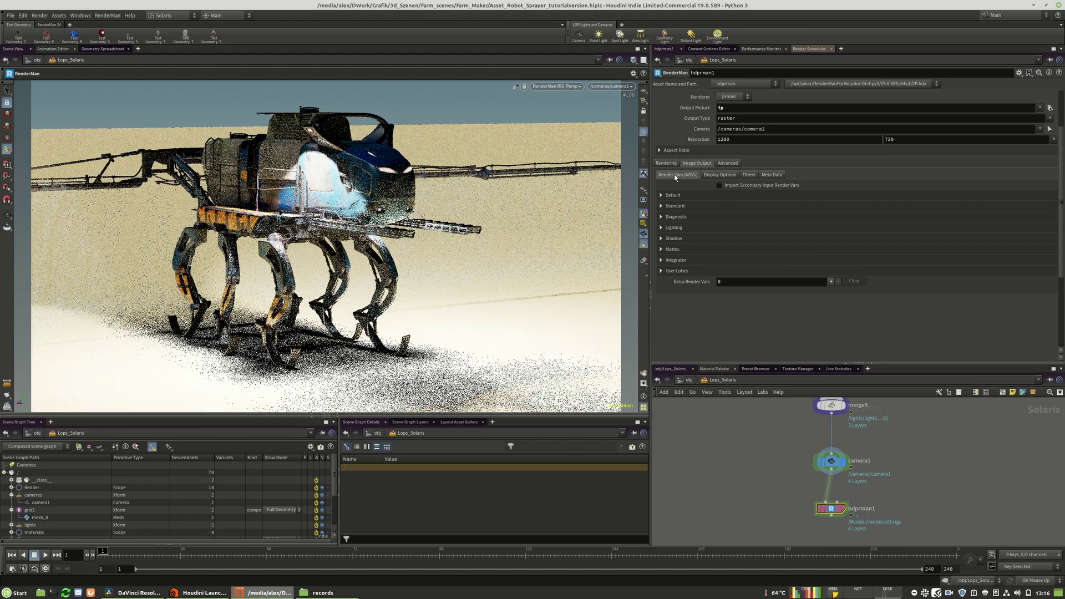
click(661, 205)
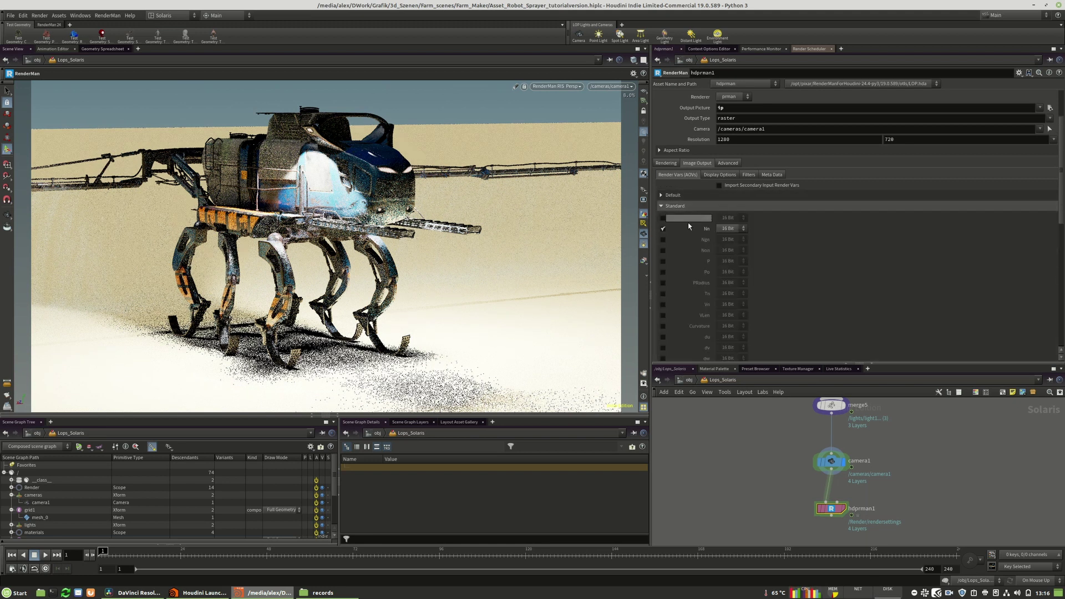
scroll(689, 226, down, 3)
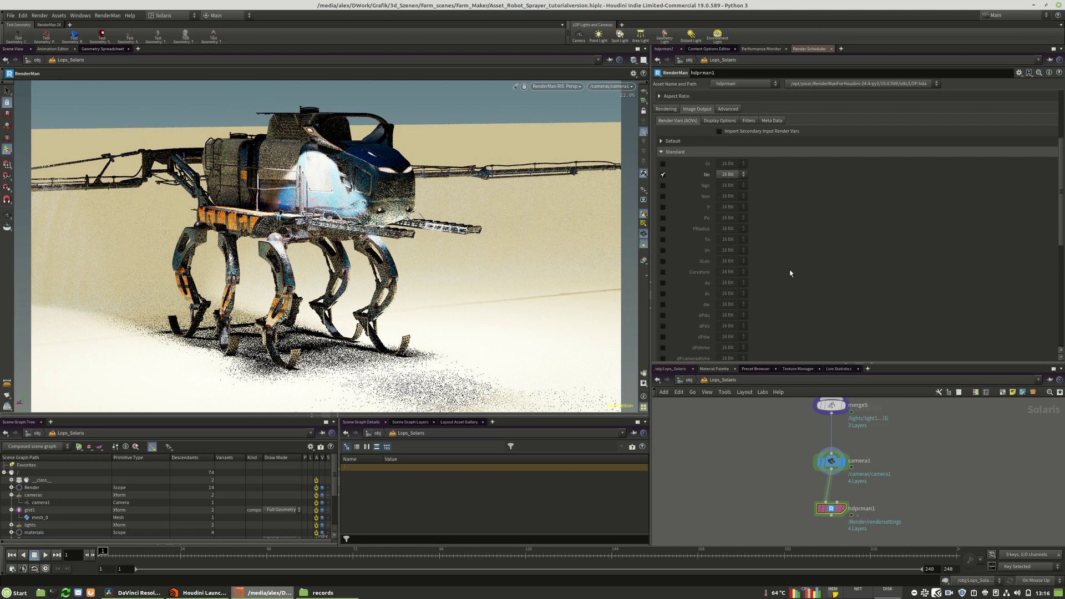
scroll(790, 273, down, 3)
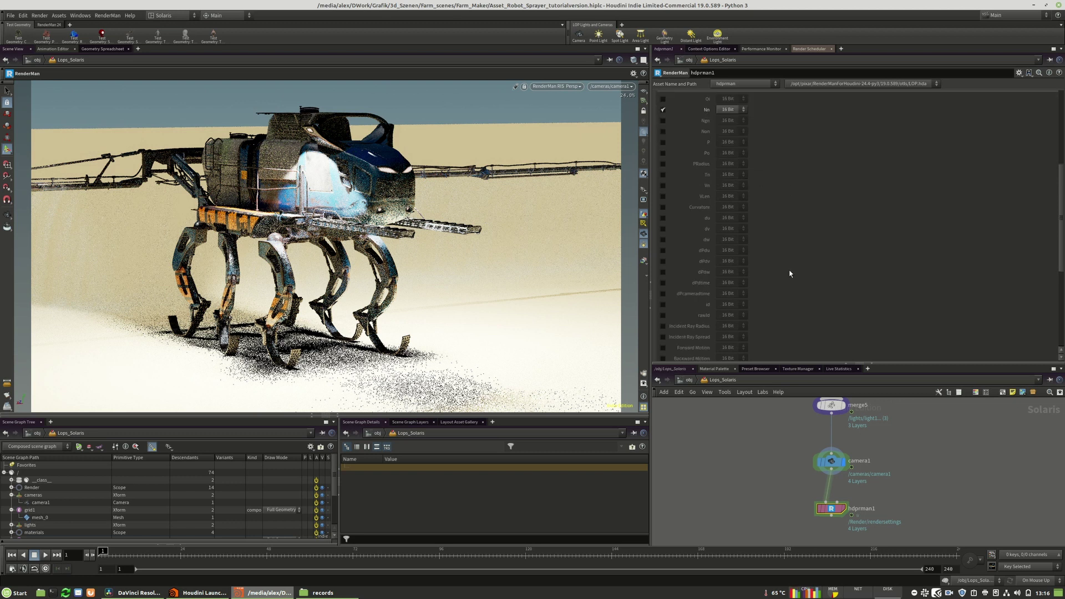
click(663, 143)
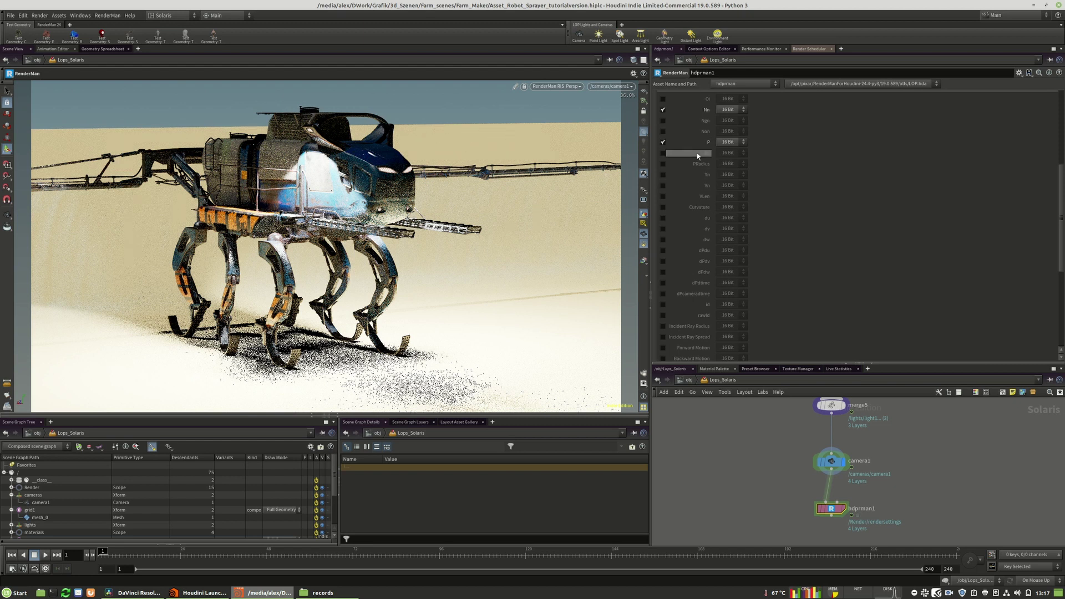
Disable the u and v outputs among the Standard render vars.
scroll(745, 277, down, 2)
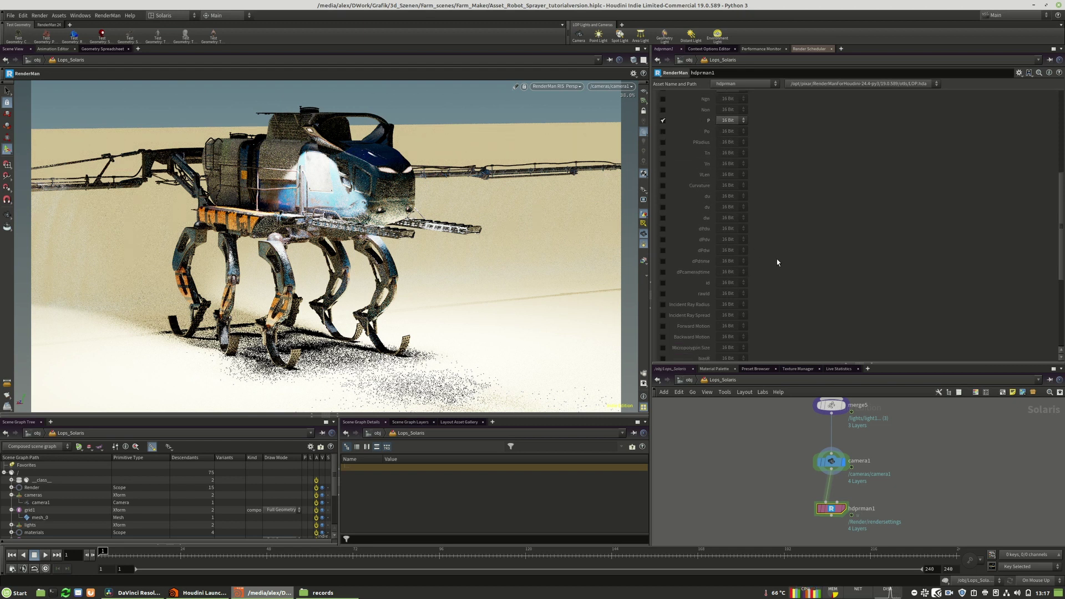
scroll(777, 261, down, 5)
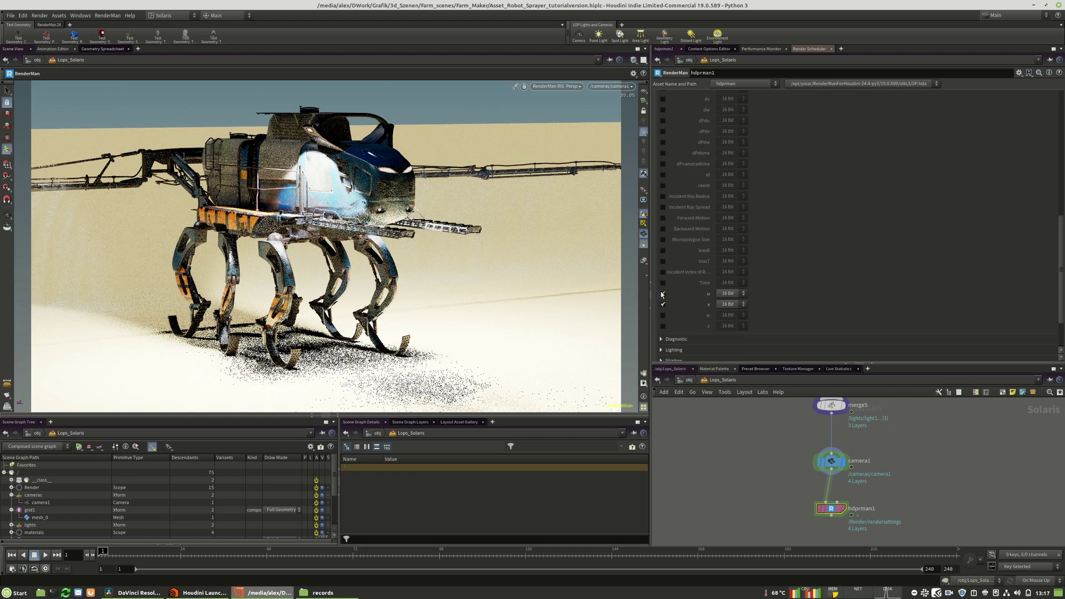
click(662, 294)
click(662, 304)
Enable the Direct Diffuse, Direct Specular, Indirect Diffuse and Indirect Specular outputs among the RenderMan node's Lighting render vars.
scroll(718, 284, down, 3)
click(702, 290)
scroll(749, 260, down, 3)
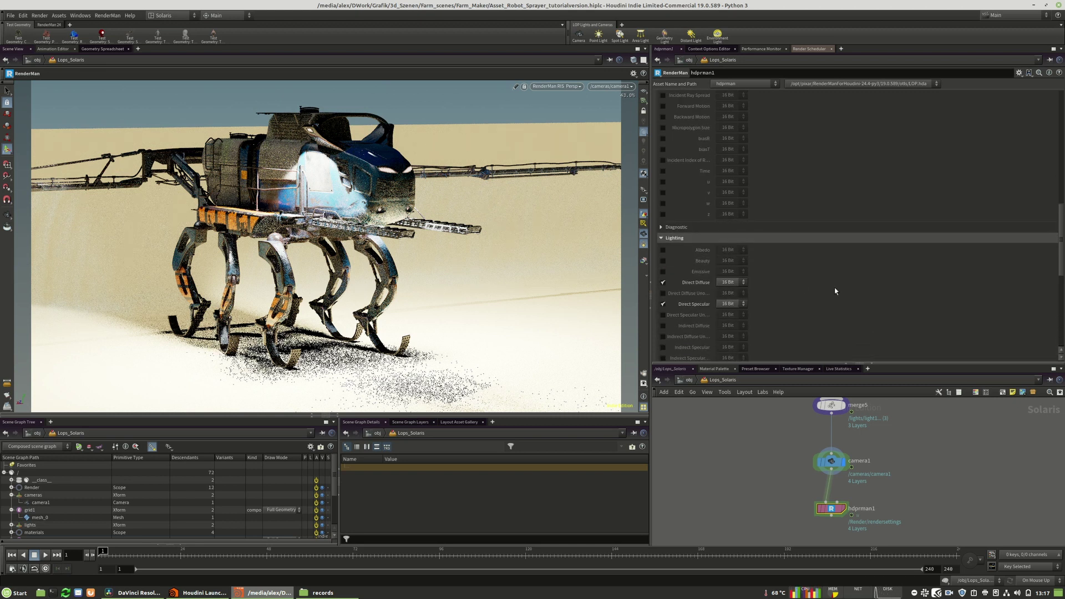
click(662, 262)
scroll(661, 268, down, 3)
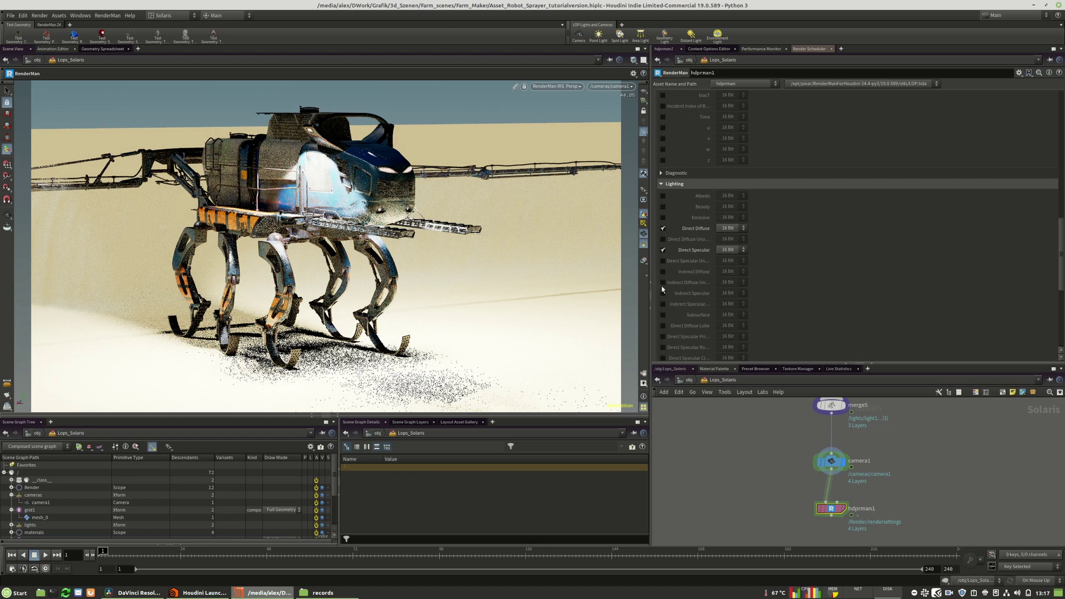
click(662, 272)
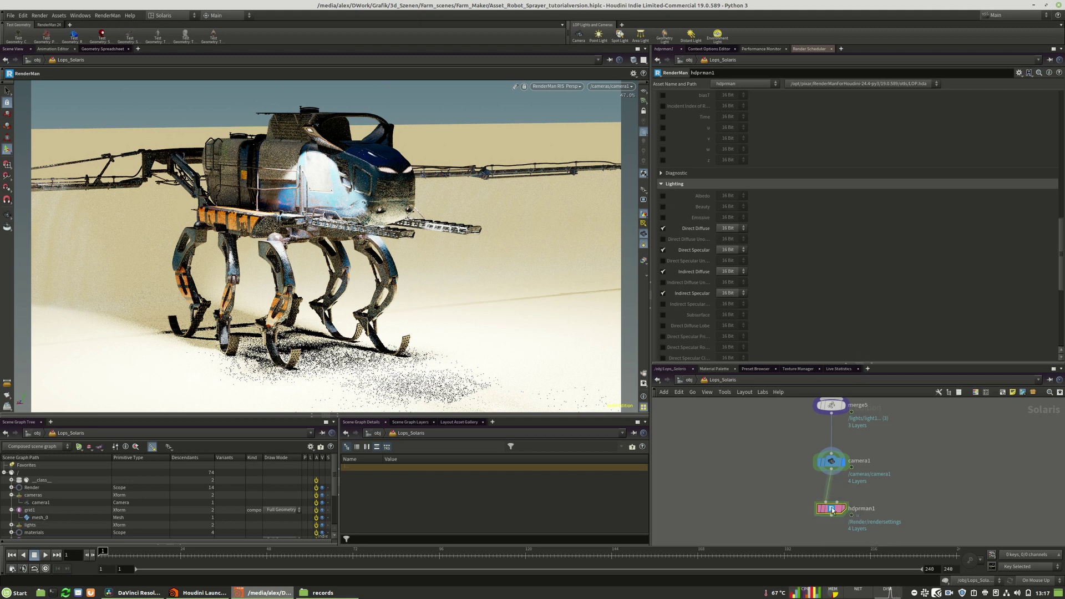
Restart the viewport render and set the display flag on the RenderMan node hdprman1.
click(564, 87)
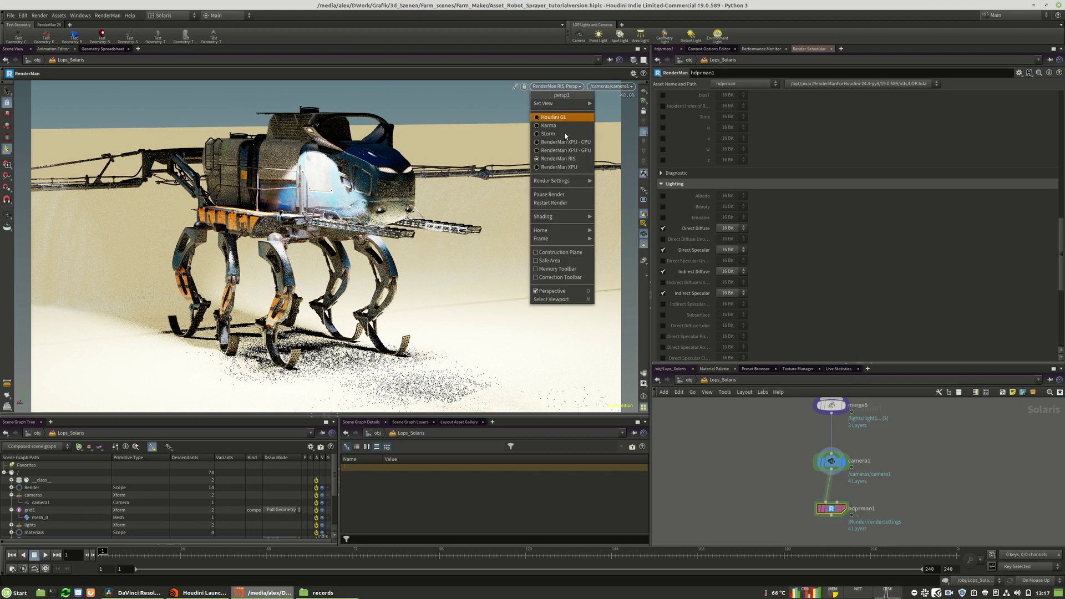
click(561, 204)
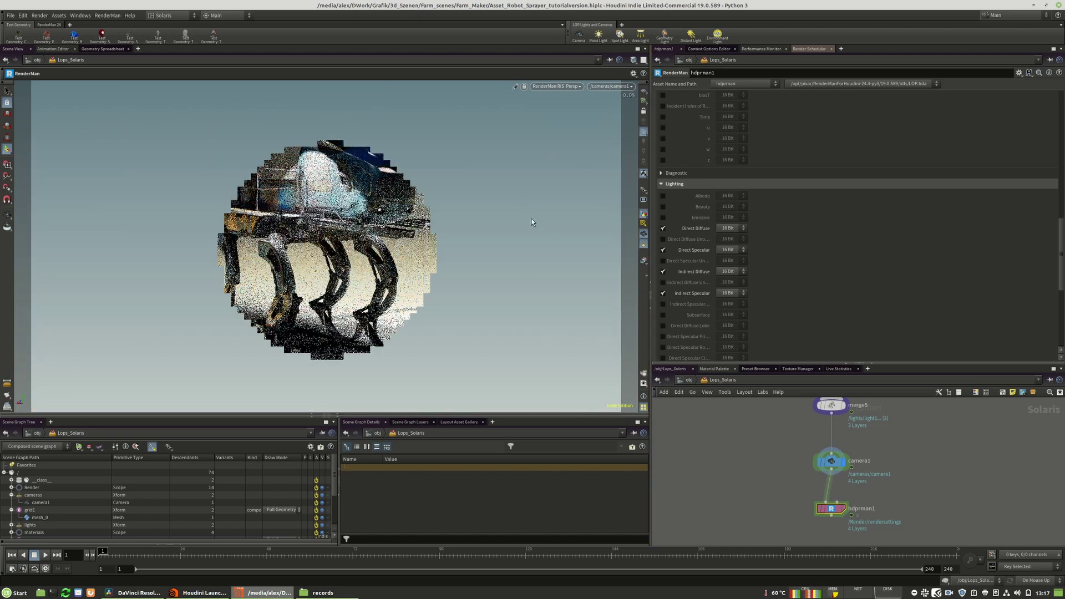
click(644, 261)
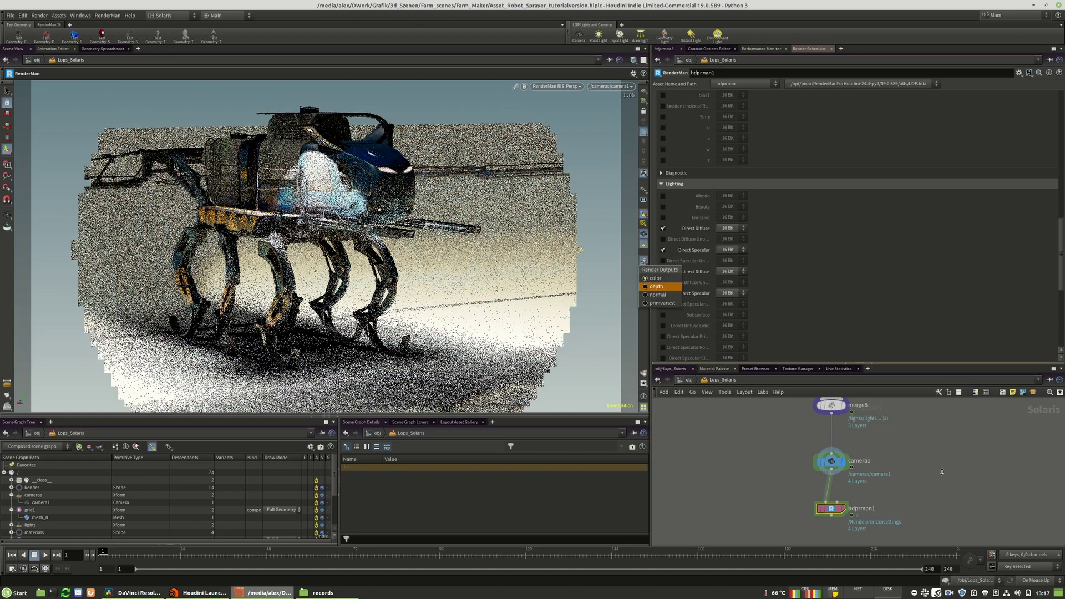
click(987, 498)
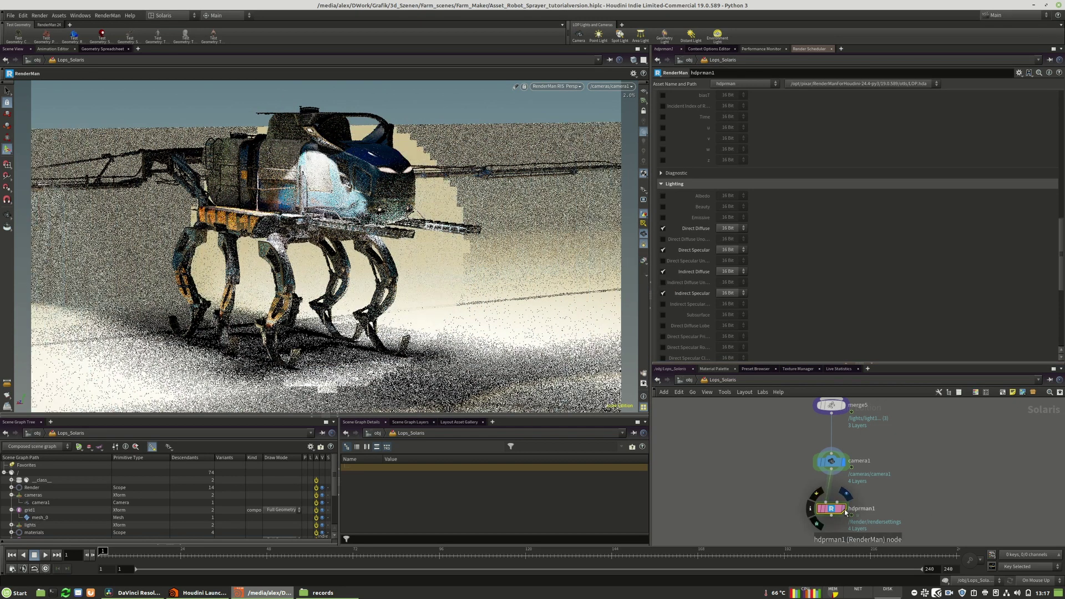
click(842, 509)
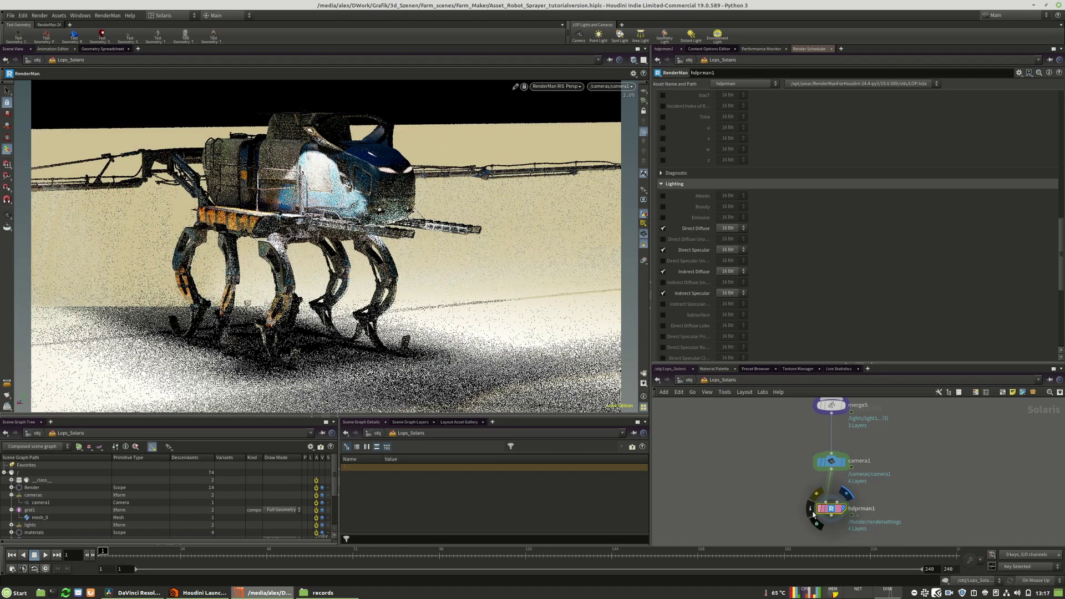
Preview the directdiffuse, directspecular, indirectdiffuse and indirectspecular outputs in the viewport, and return to the ci output.
click(643, 261)
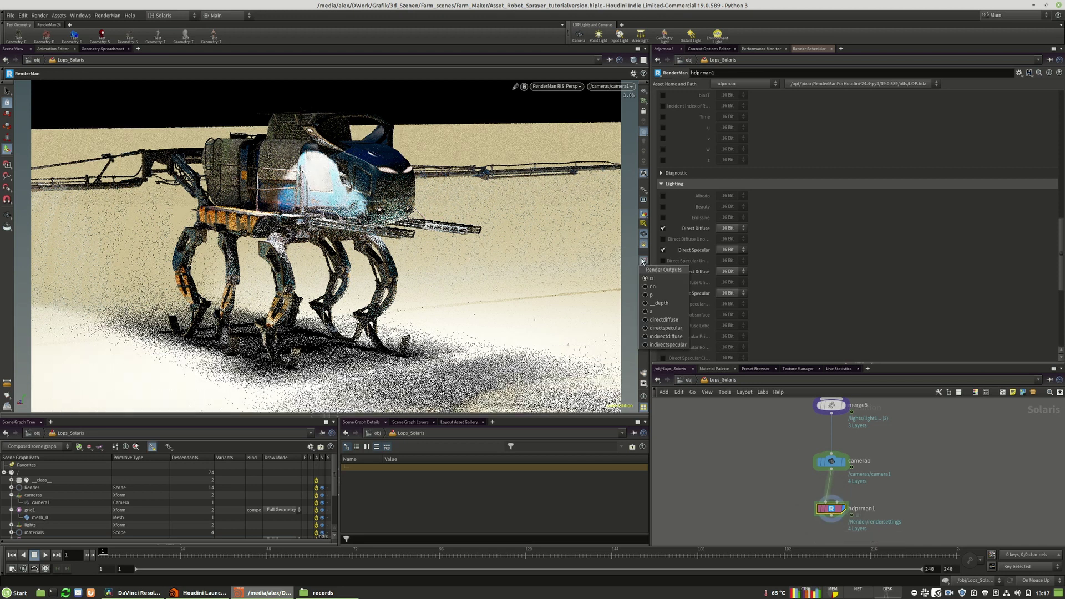
click(663, 320)
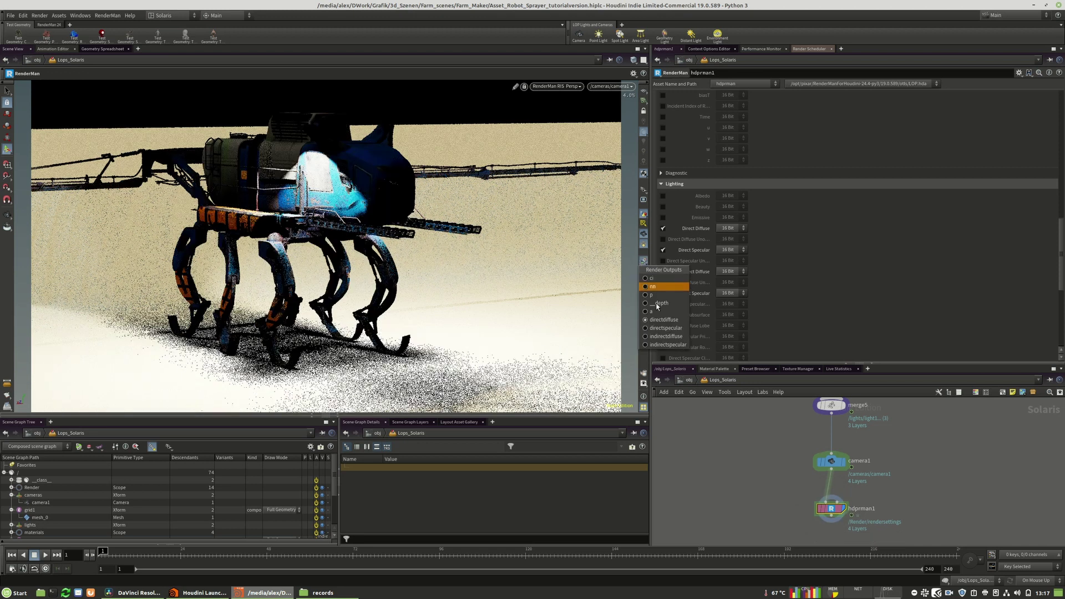
click(666, 328)
click(643, 261)
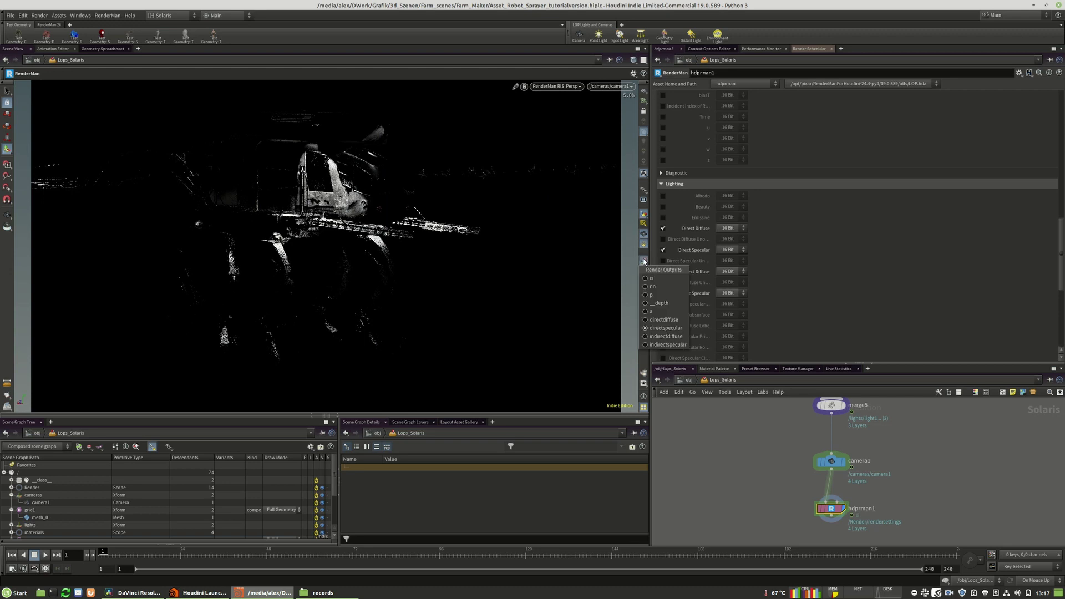
click(666, 336)
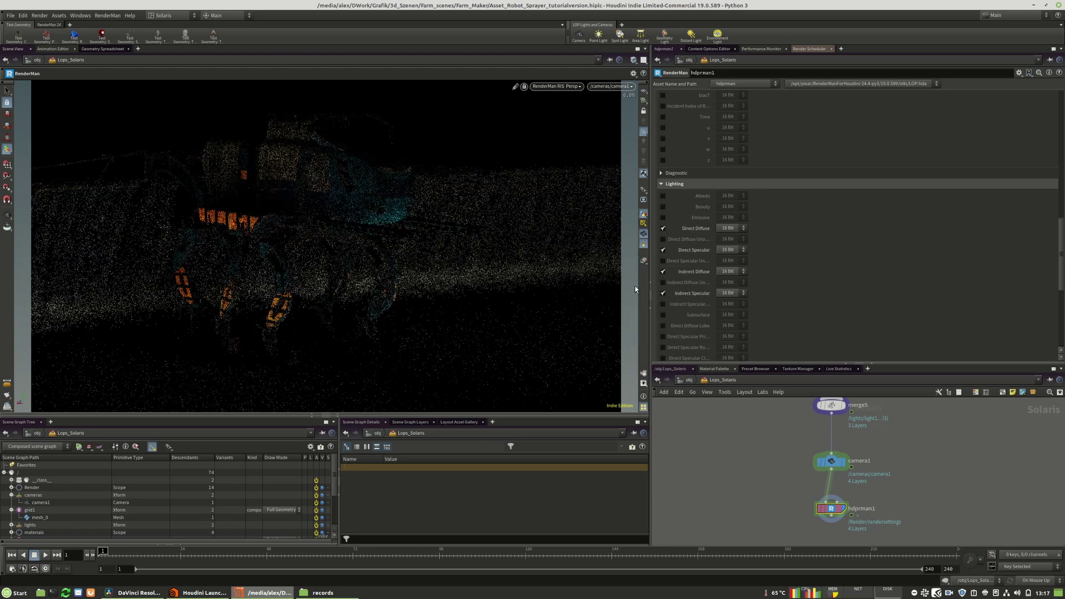
click(643, 260)
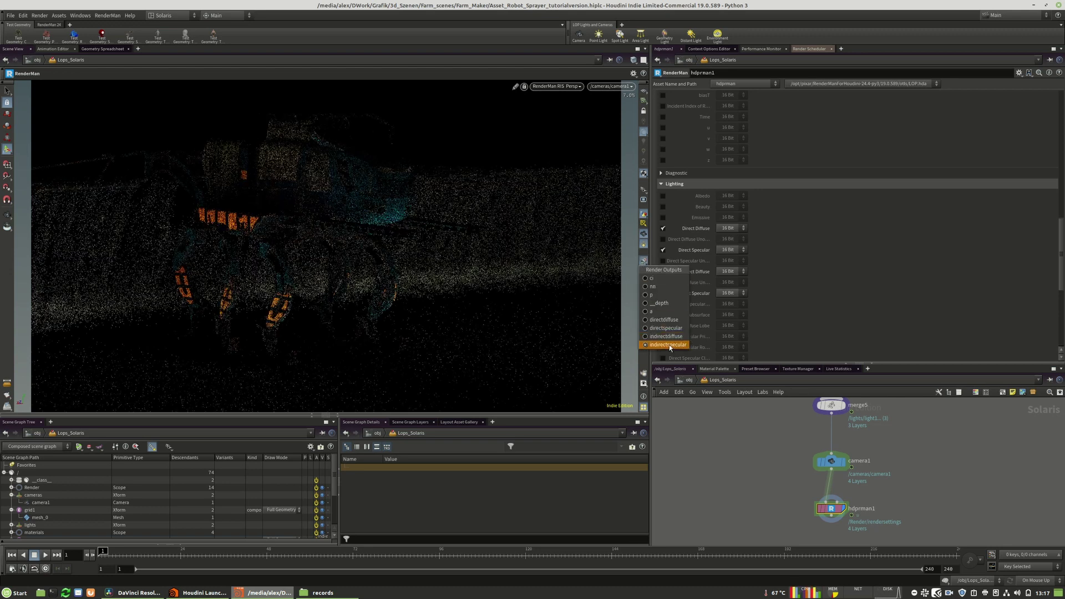
click(666, 345)
click(643, 262)
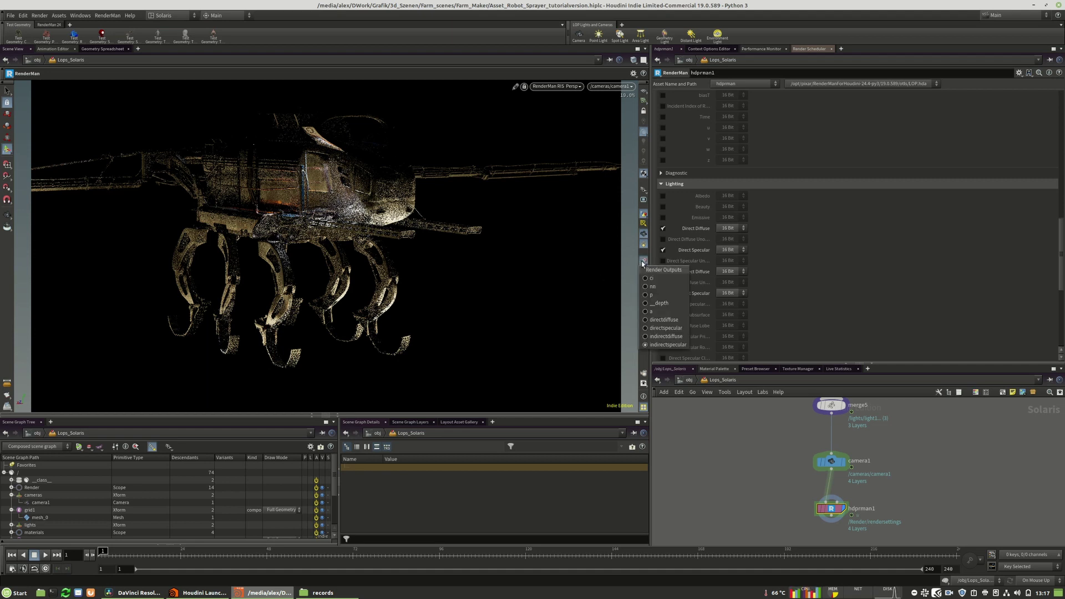
click(657, 278)
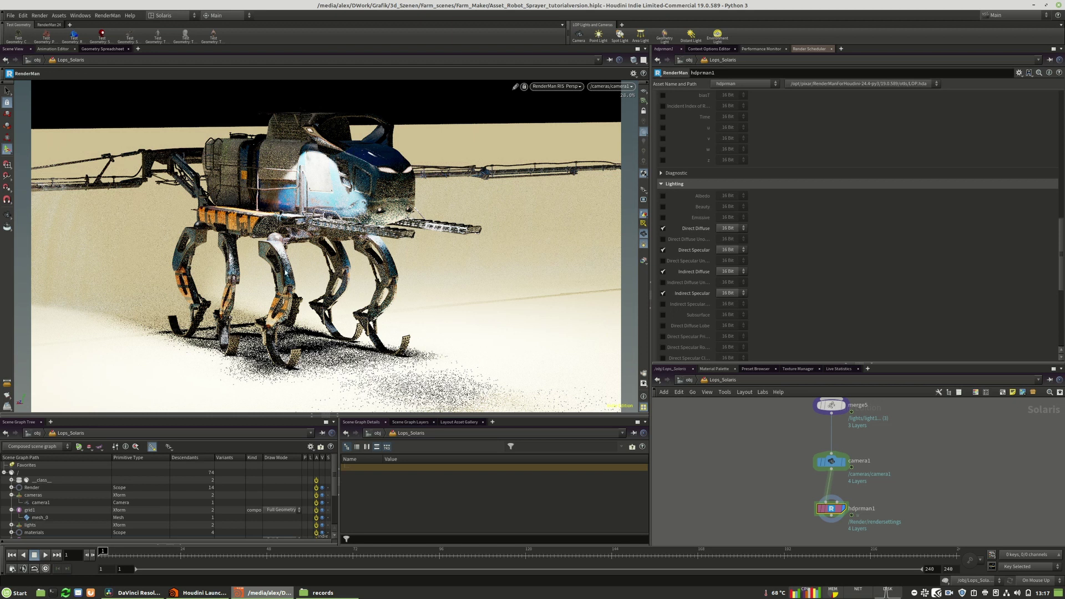
Shift the grid1 and materiallibrary1 nodes upward in the network to make room above merge5.
scroll(832, 461, down, 2)
middle_drag(724, 402, 793, 505)
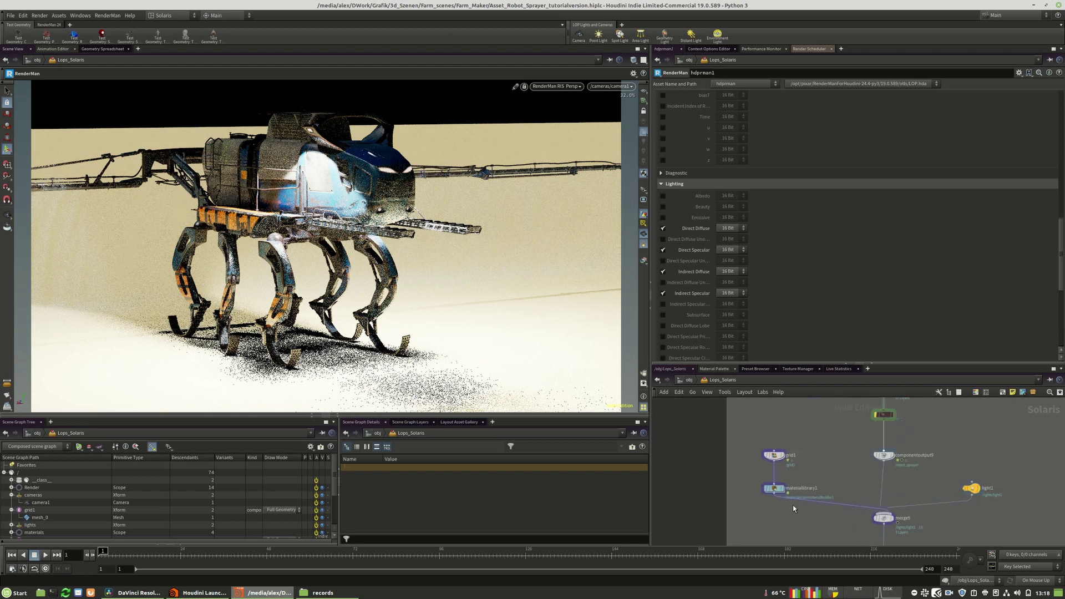
scroll(848, 464, up, 1)
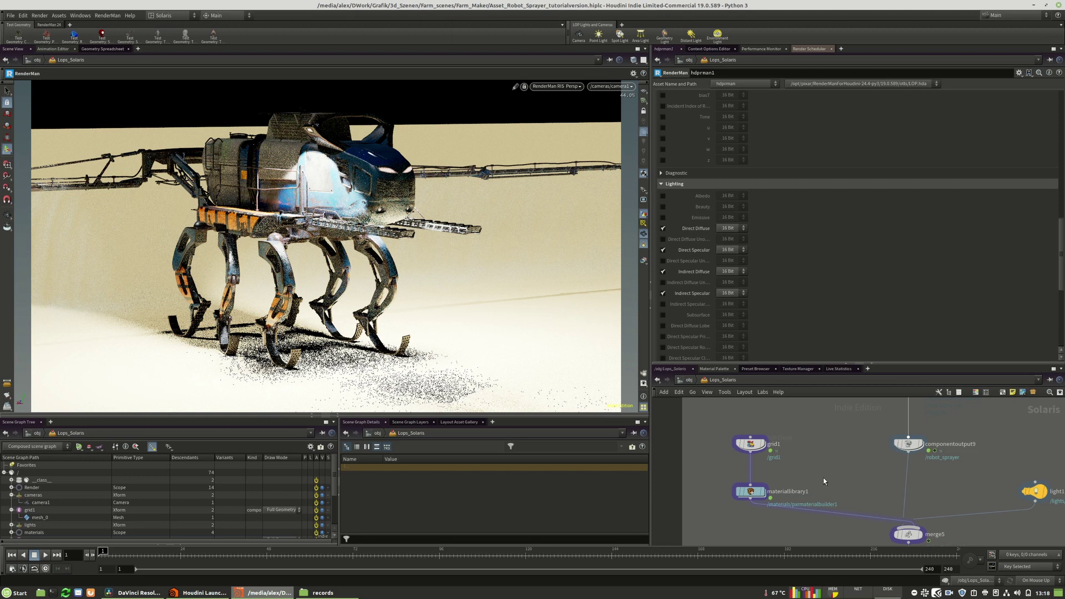
drag(750, 444, 751, 428)
drag(750, 491, 750, 465)
Activate the bypassed Render Geometry Settings node above the robot's component output, with RenderMan Max Diffuse Depth and Max Specular Depth at 2.
middle_drag(856, 469, 797, 536)
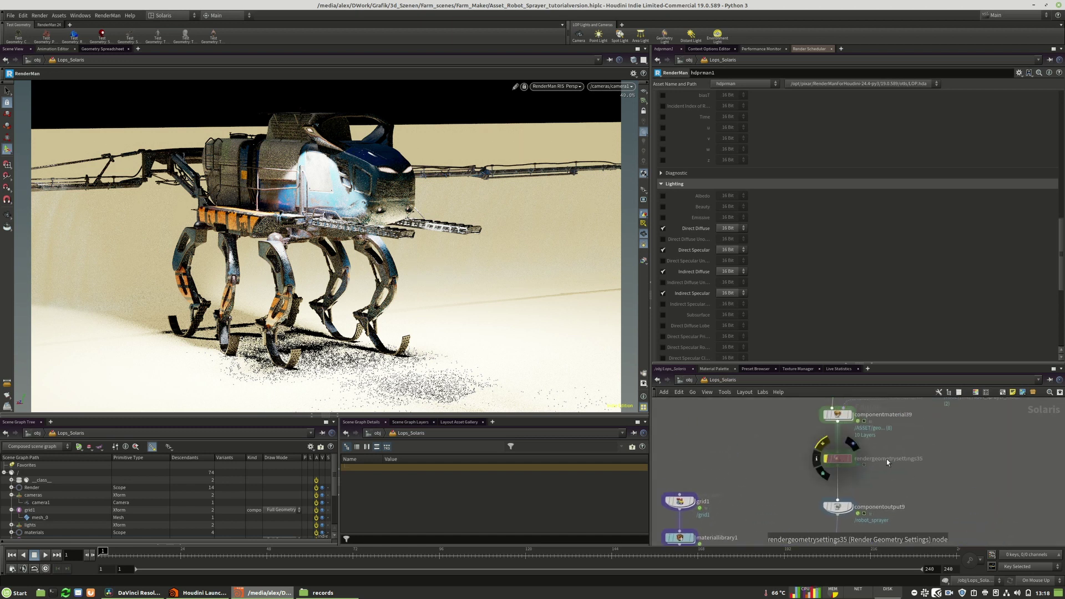
click(823, 444)
click(839, 463)
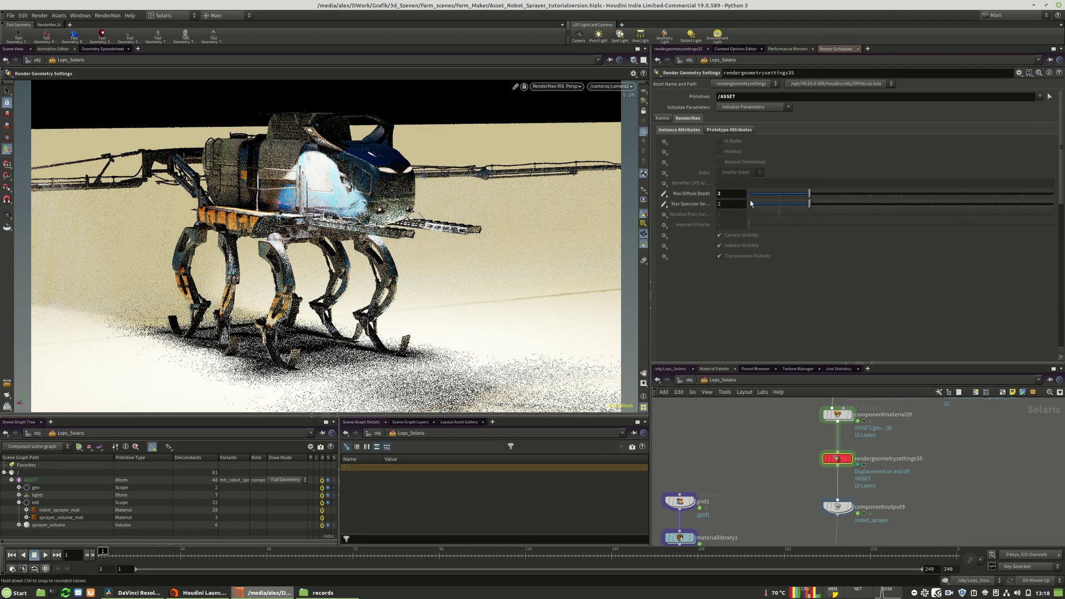
double_click(720, 203)
Duplicate the robot's Render Geometry Settings node into the grid branch between materiallibrary1 and merge5.
click(926, 494)
middle_drag(927, 501, 928, 444)
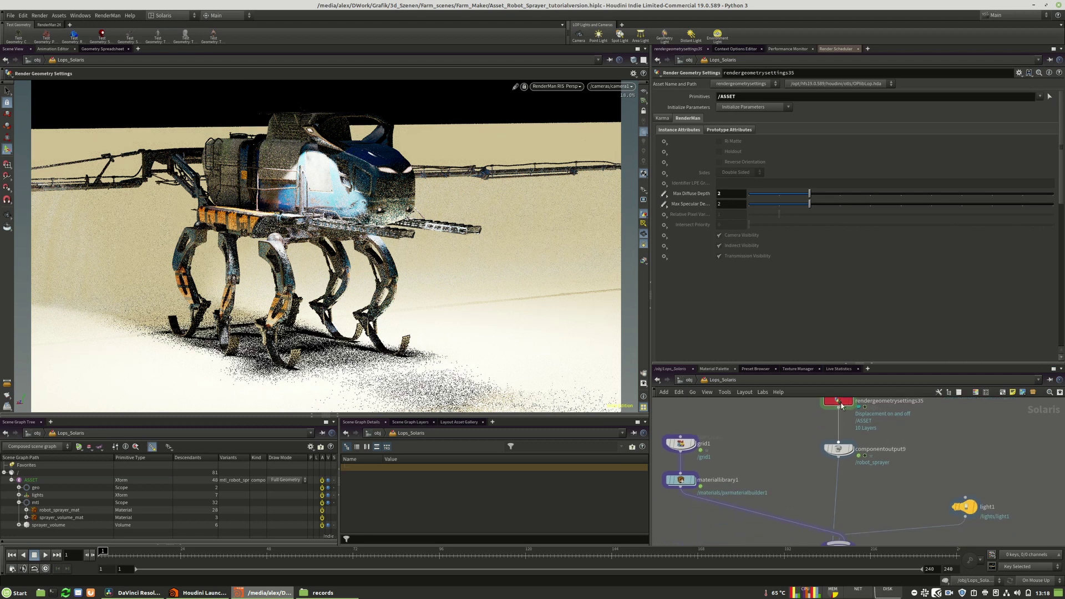
alt+drag(839, 402, 737, 511)
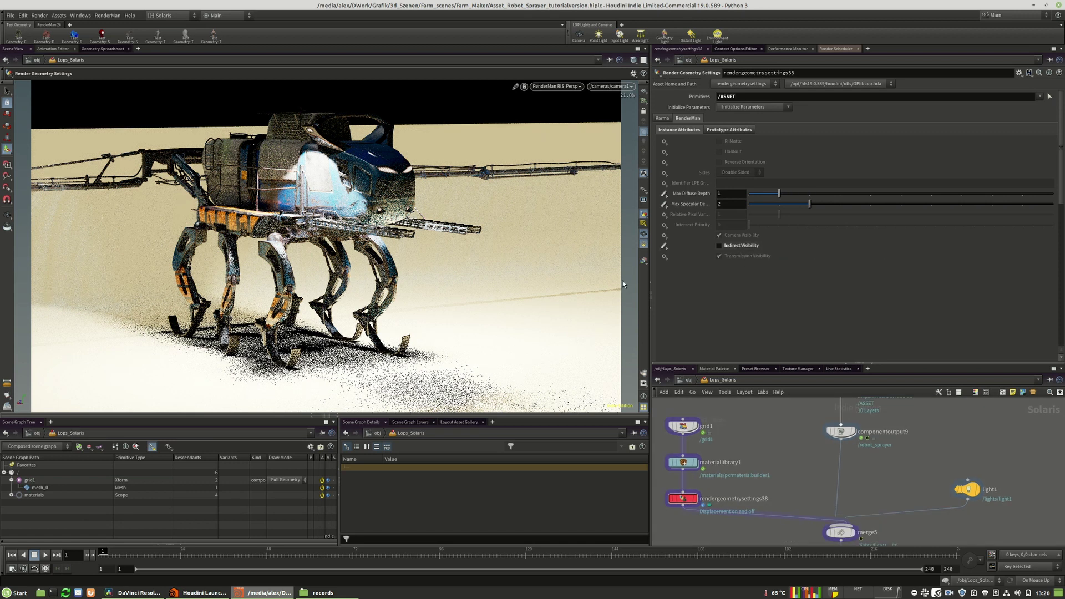
Preview the indirectspecular and indirectdiffuse outputs in the viewport and restart the render.
click(644, 260)
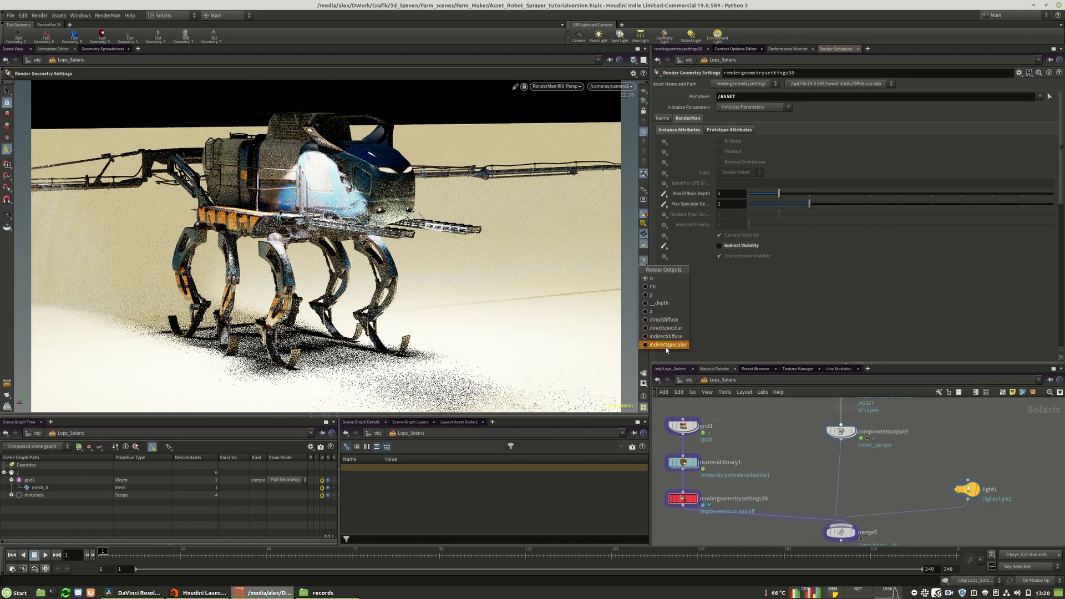
click(656, 336)
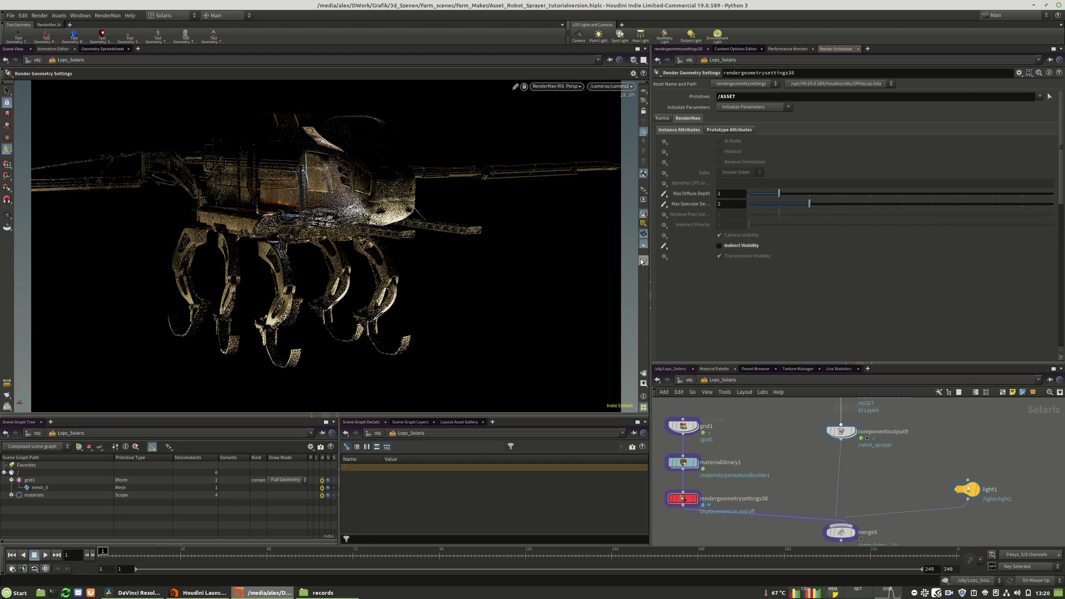
click(643, 260)
click(665, 336)
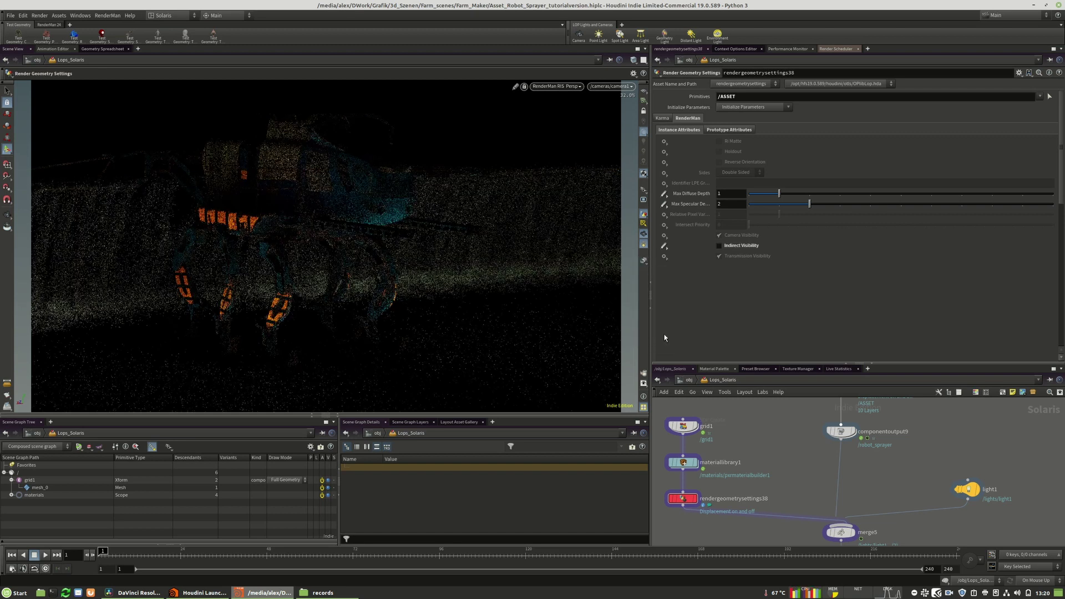
click(556, 86)
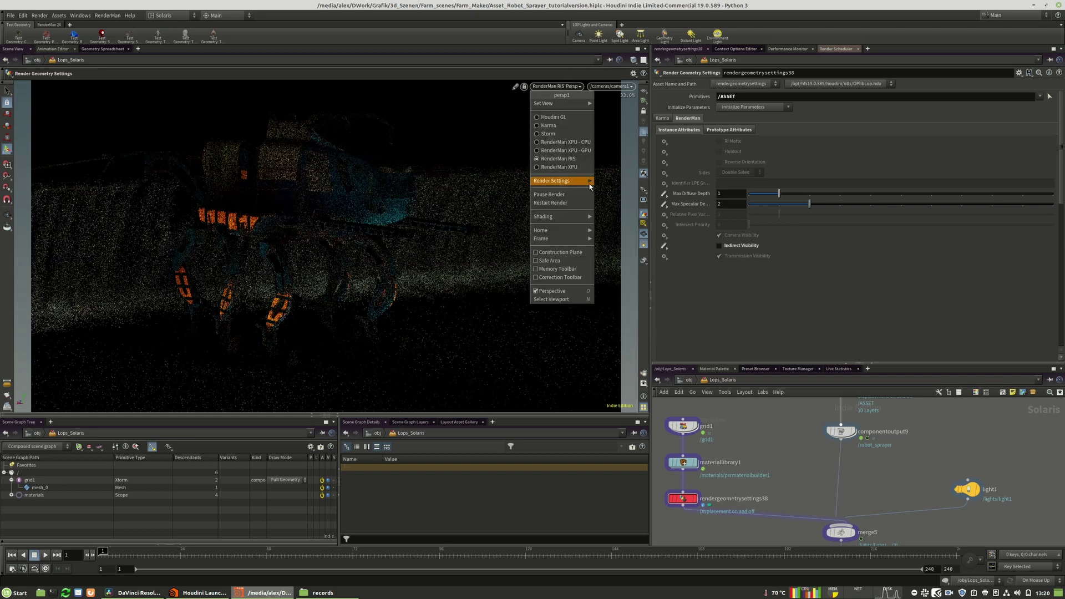
click(553, 206)
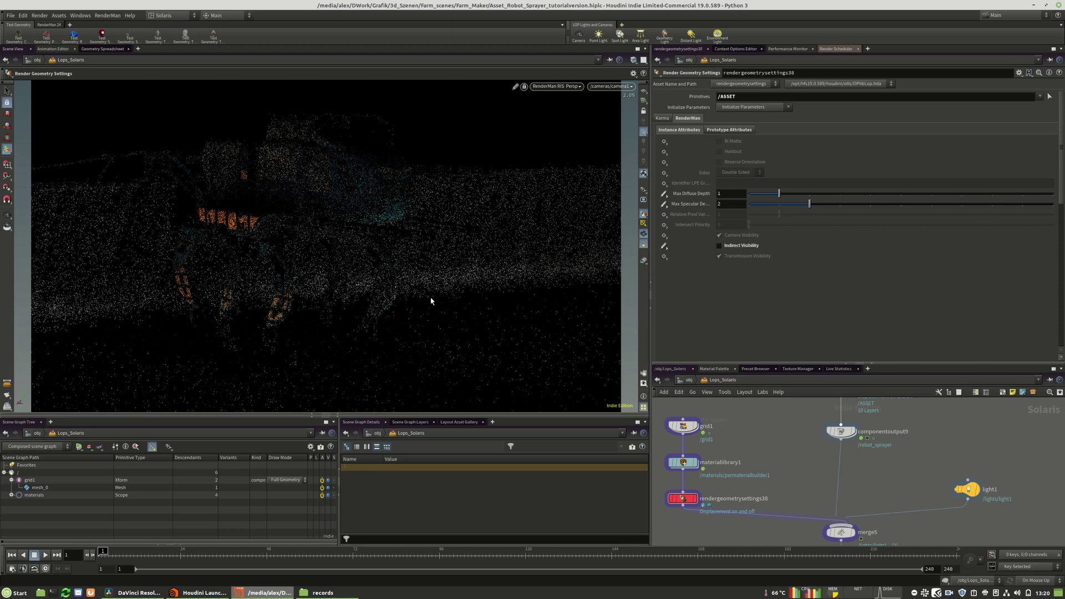
Set the Primitives of the grid branch's Render Geometry Settings node to /grid1/mesh_0.
middle_drag(777, 465, 780, 511)
click(842, 431)
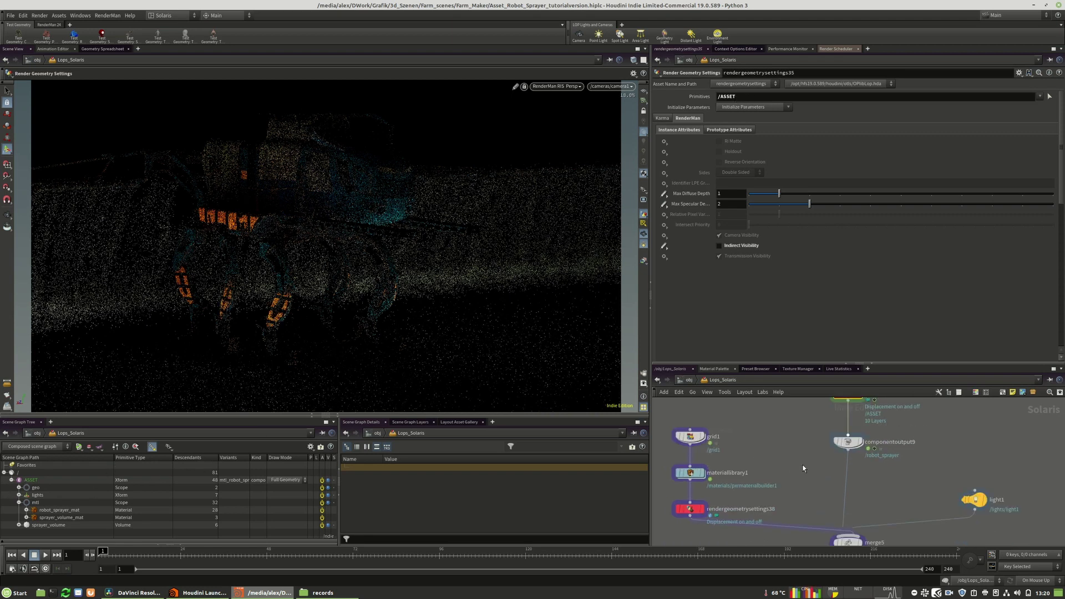
middle_drag(811, 454, 792, 501)
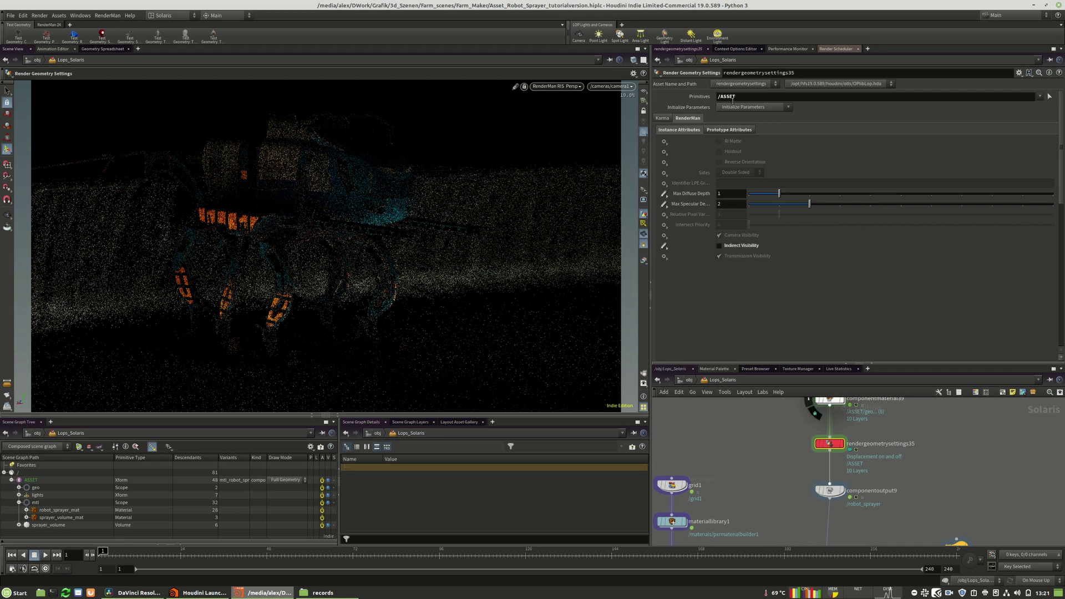
middle_drag(759, 493, 804, 420)
click(725, 485)
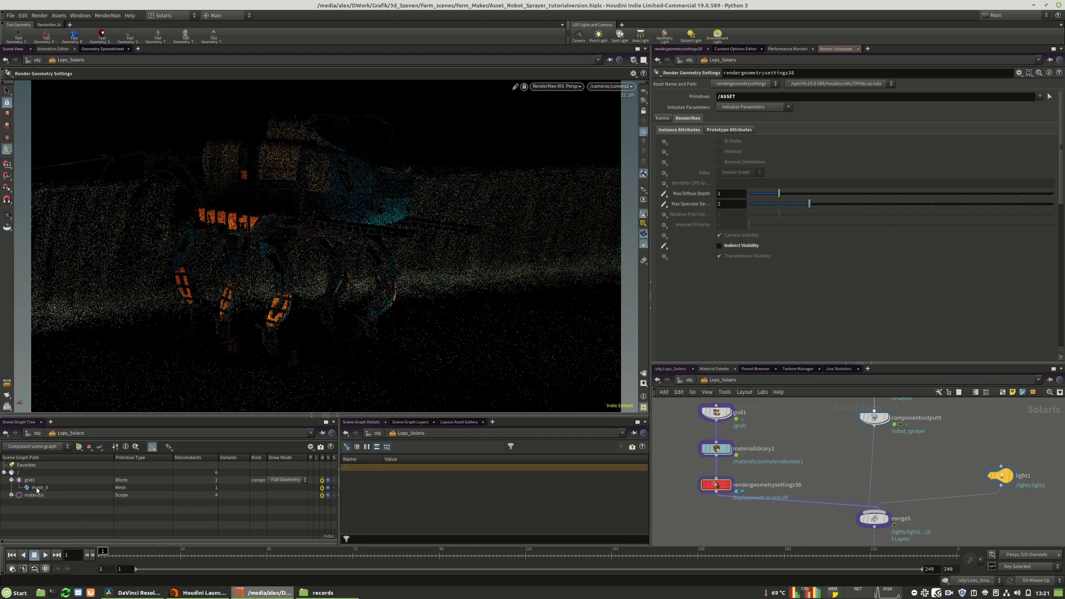
drag(37, 488, 751, 100)
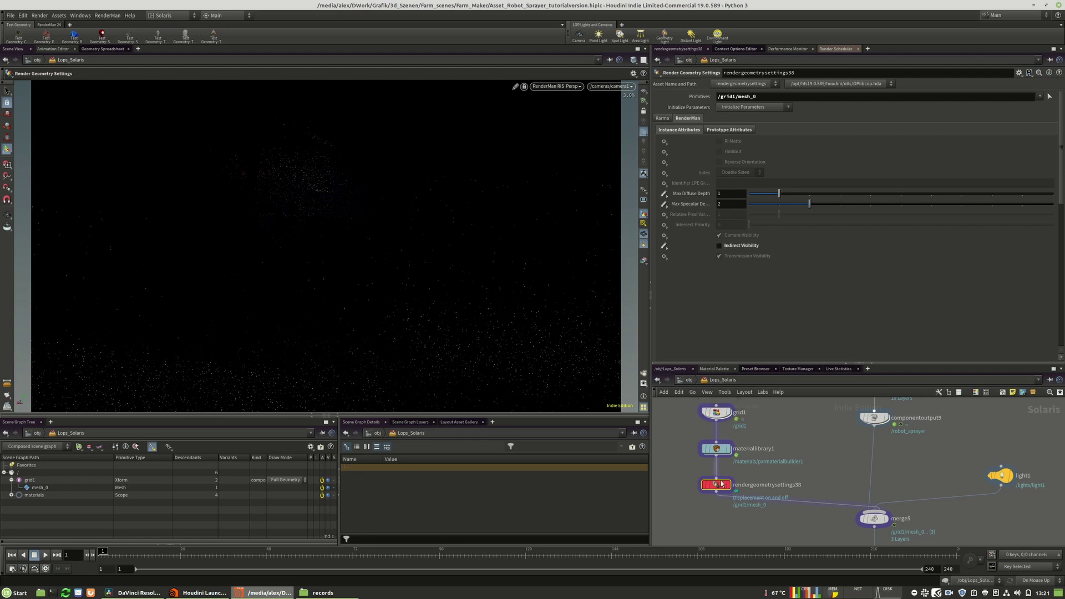
Select the robot's Render Geometry Settings node and switch the viewport back to the ci output.
middle_drag(891, 401, 857, 466)
click(839, 434)
middle_drag(779, 541, 803, 468)
scroll(803, 468, down, 1)
click(644, 260)
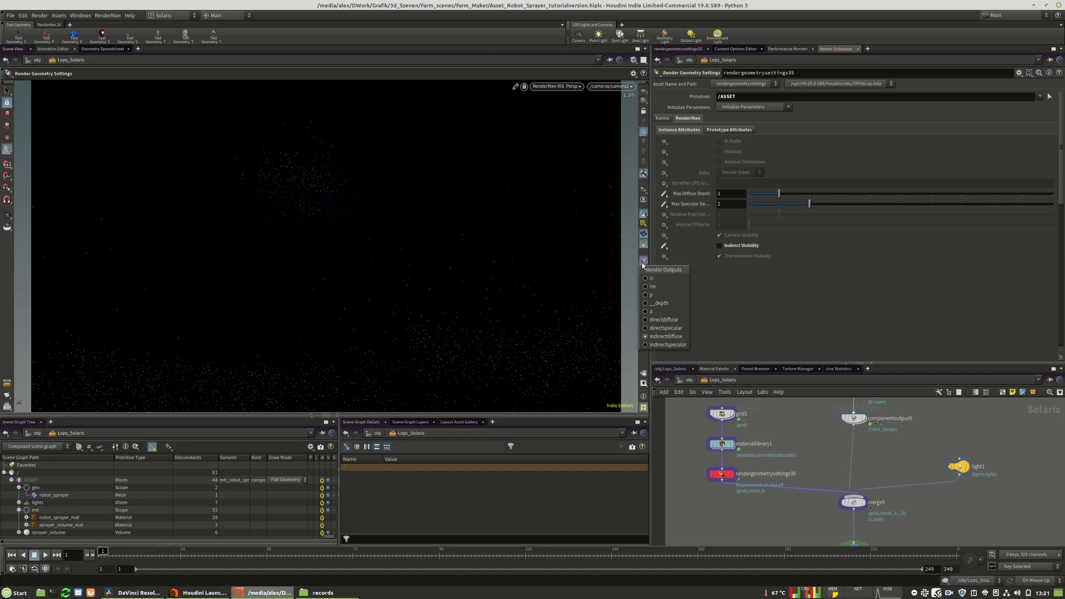
click(660, 280)
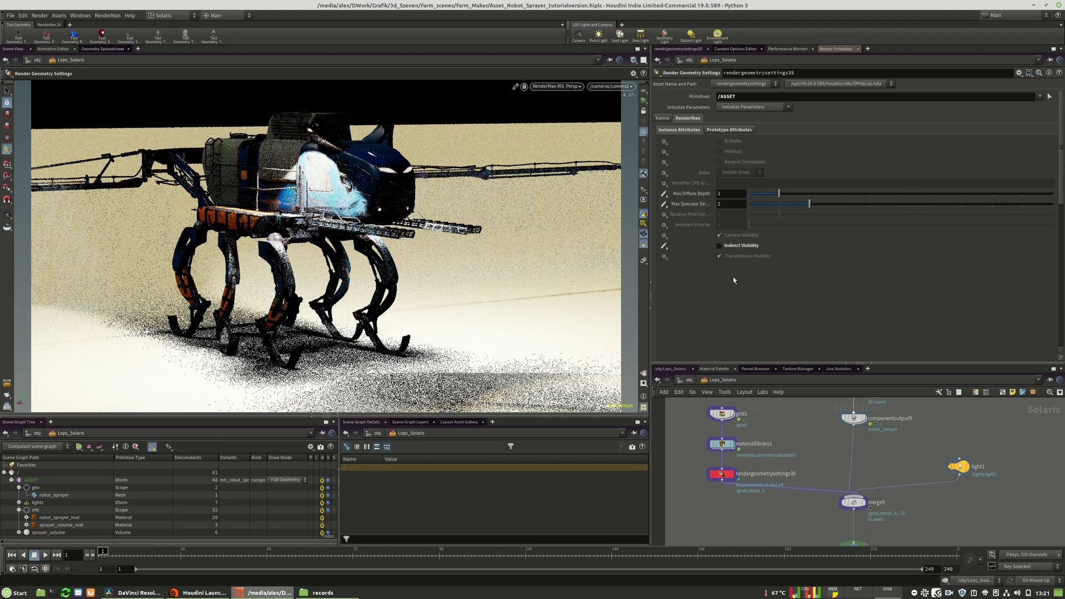
Enable Indirect Visibility on the robot's and the grid's Render Geometry Settings nodes.
click(725, 247)
mouse_move(816, 467)
middle_down()
mouse_move(783, 521)
mouse_move(806, 474)
middle_up()
drag(689, 516, 720, 478)
click(736, 248)
click(737, 247)
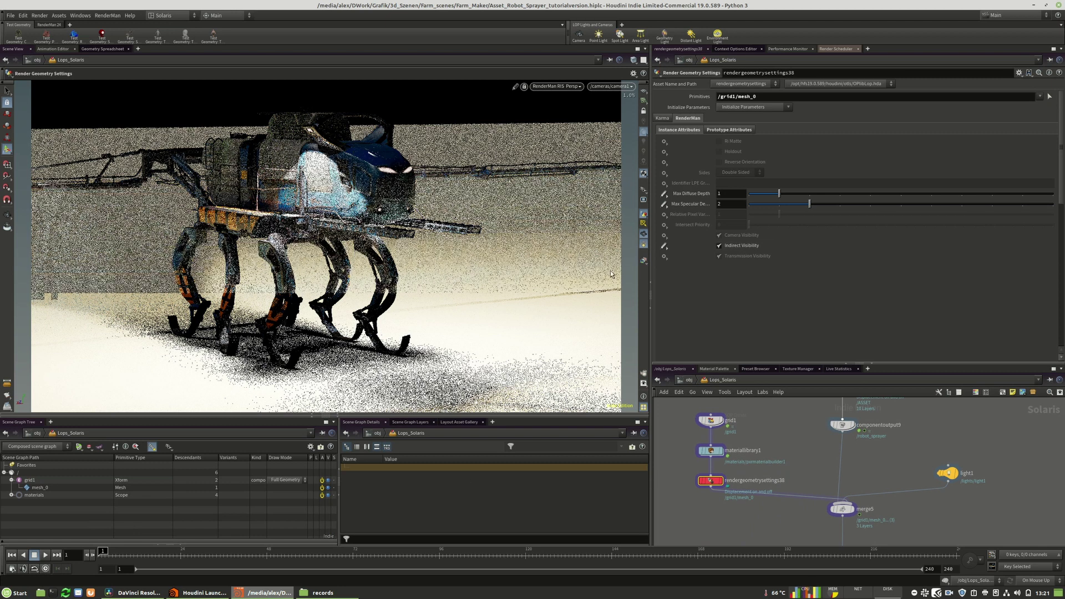
Set Max Diffuse Depth and Max Specular Depth to 4 on both Render Geometry Settings nodes.
mouse_move(779, 193)
mouse_down()
mouse_move(749, 193)
mouse_move(778, 193)
mouse_up()
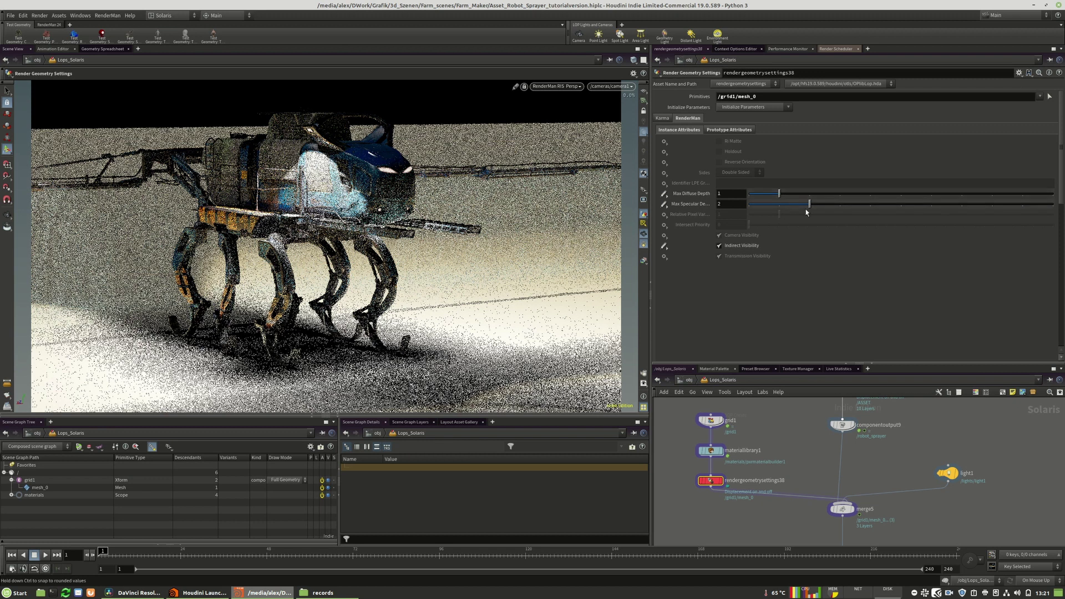
middle_drag(776, 471, 763, 505)
double_click(720, 193)
text(4)
key(Tab)
text(4)
key(Return)
middle_drag(801, 456, 785, 480)
drag(762, 438, 830, 454)
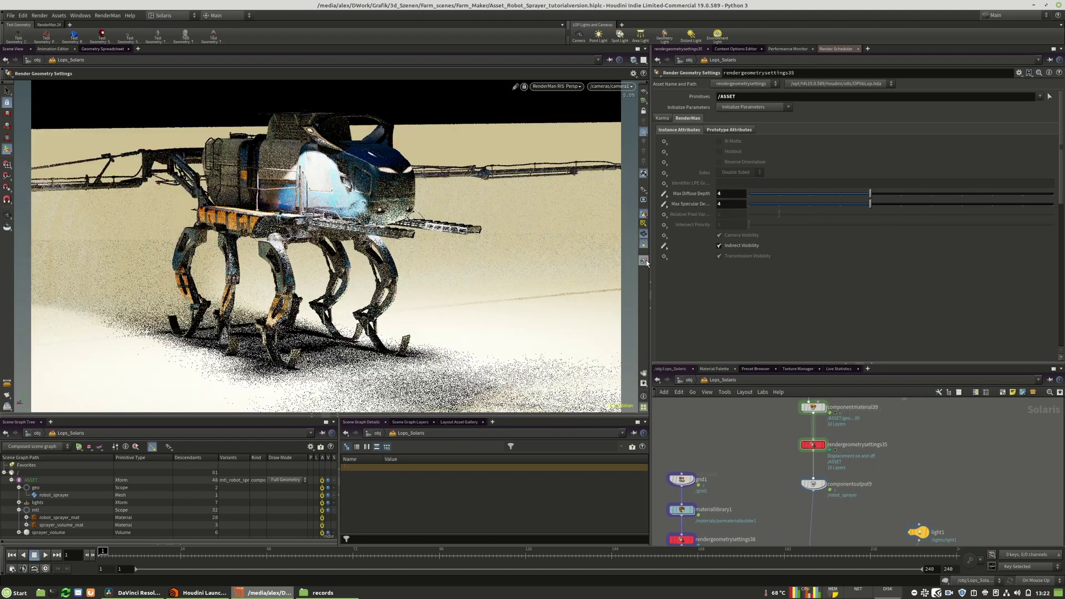
Select the hdprman1 RenderMan node and switch the viewport renderer to Houdini GL.
middle_drag(850, 527, 849, 444)
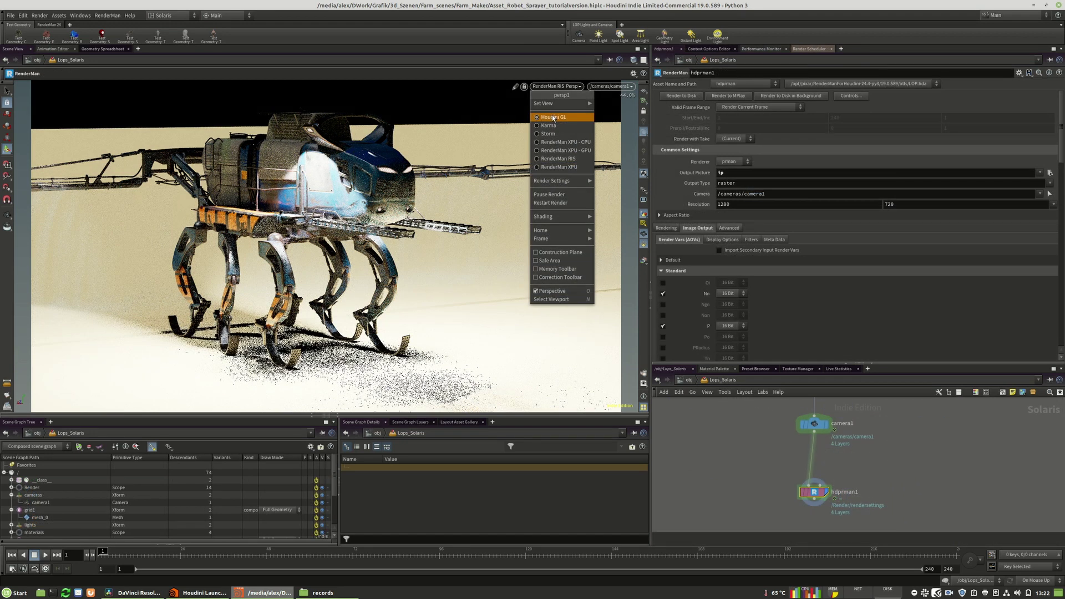
click(554, 118)
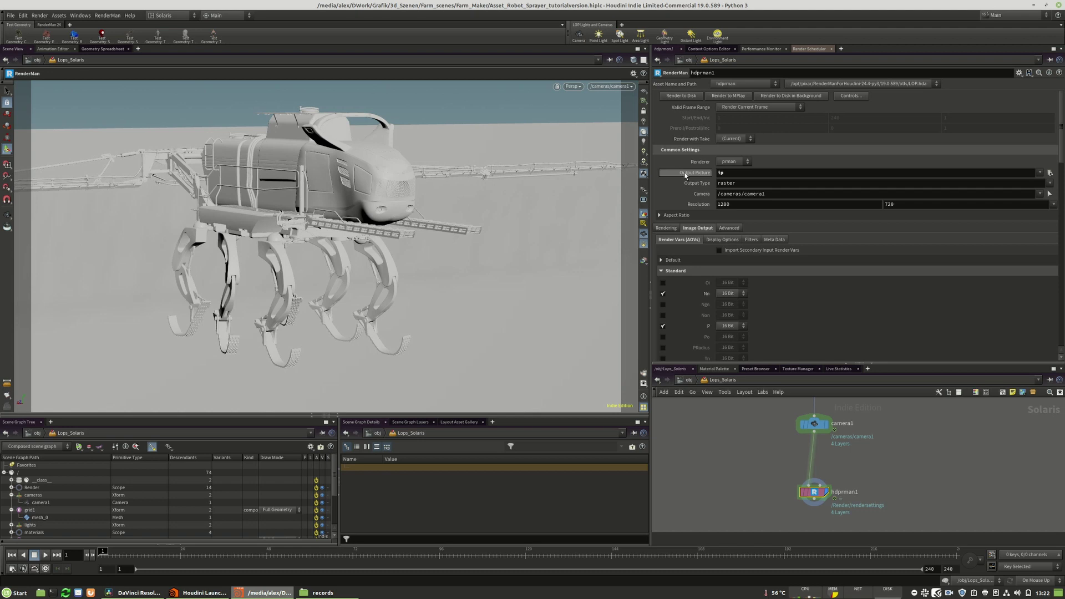
Set the RenderMan node's Output Picture to a sequence of .exr files and its Output Type to OpenEXR.
click(1039, 173)
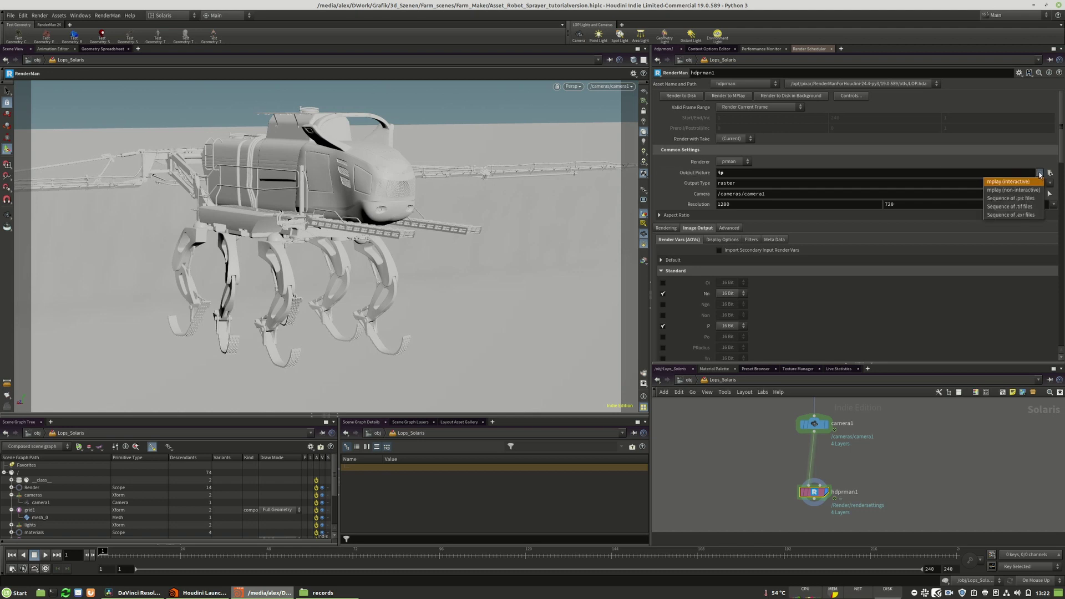
click(1009, 215)
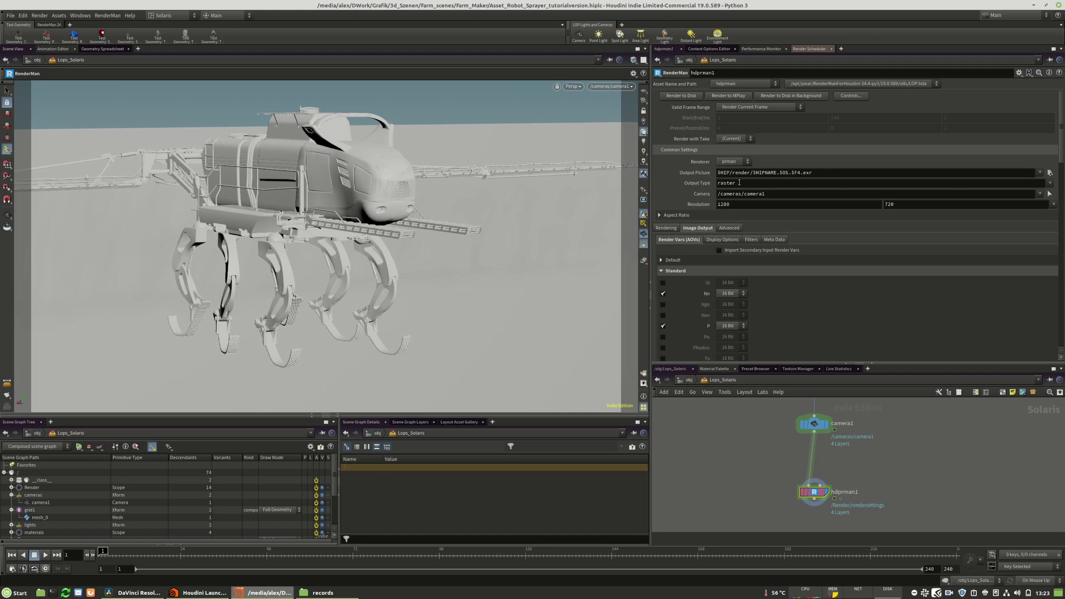
click(1043, 185)
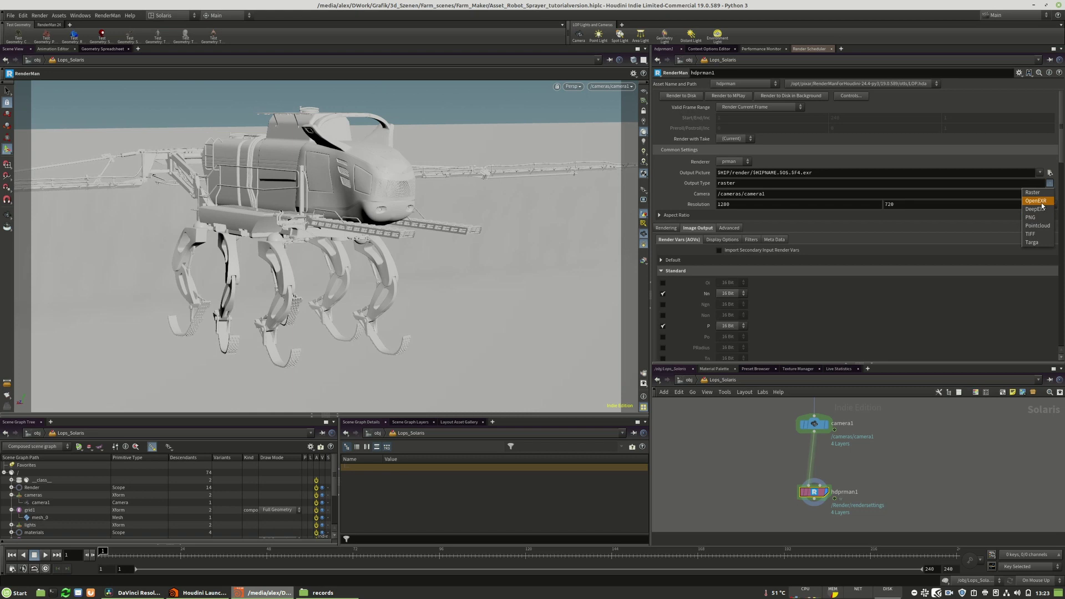
click(1037, 203)
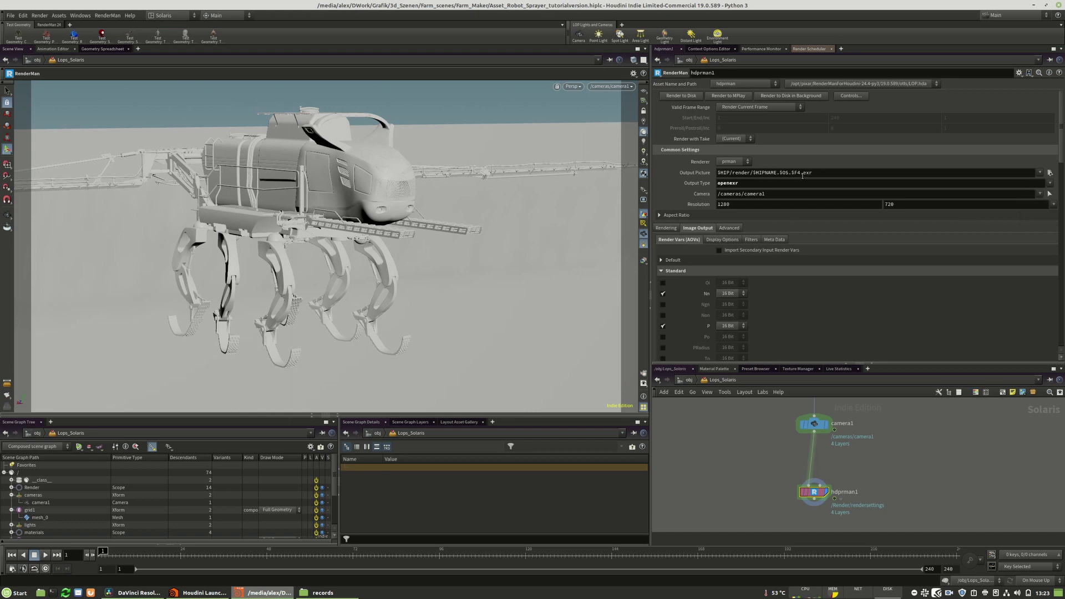
Reset the viewport's RenderMan RIS renderer so that no other renderer stays active.
click(611, 88)
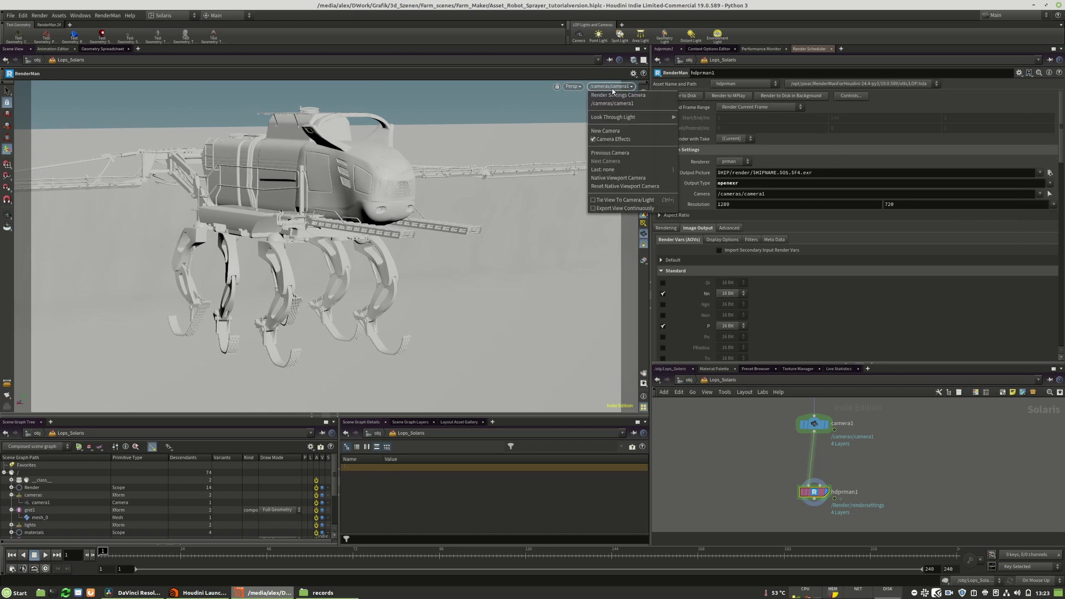
click(578, 87)
click(577, 86)
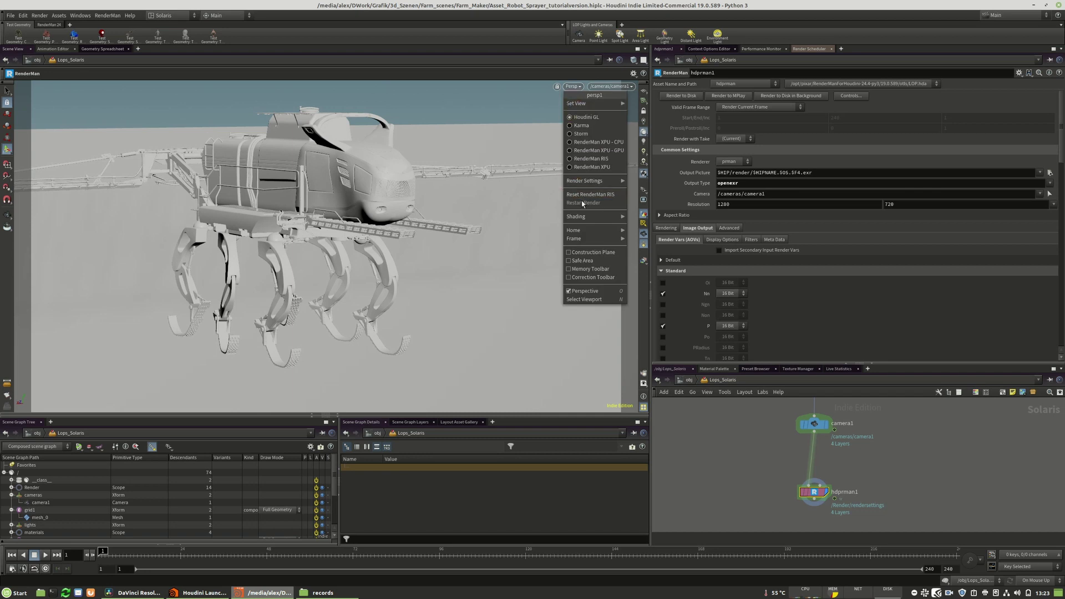
click(612, 196)
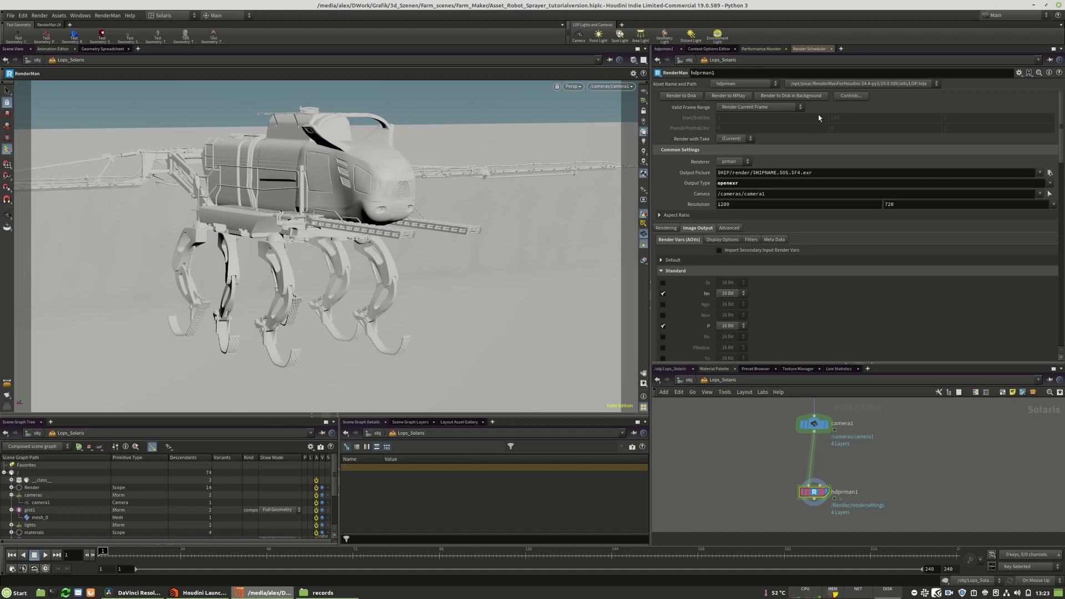
click(569, 87)
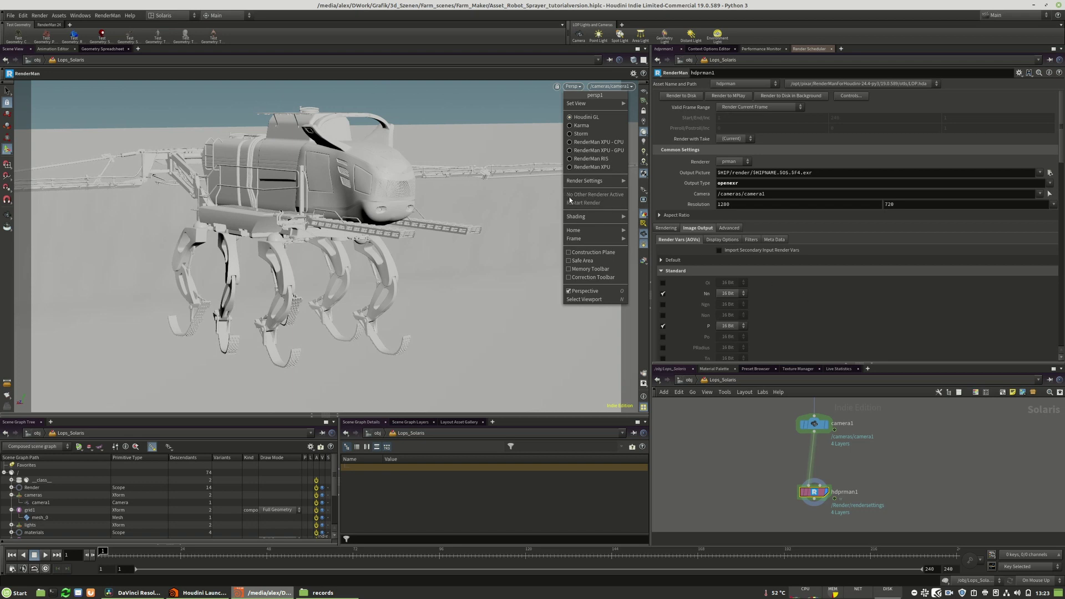
click(800, 305)
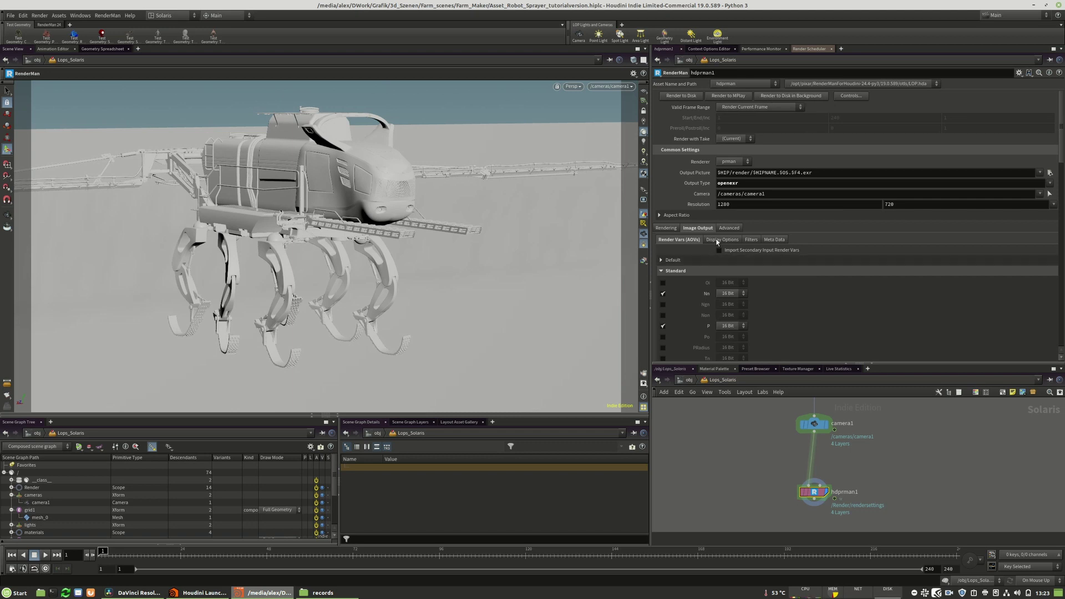
Examine the Output Picture path, the image Display Options and the available display filters of the RenderMan node.
drag(820, 172, 732, 173)
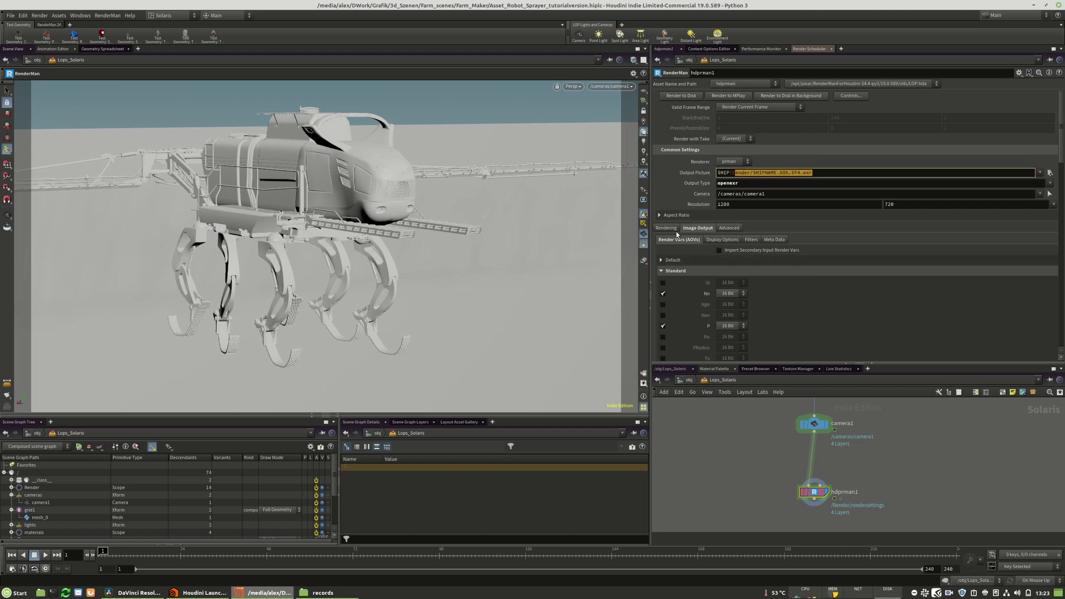
click(658, 216)
click(659, 216)
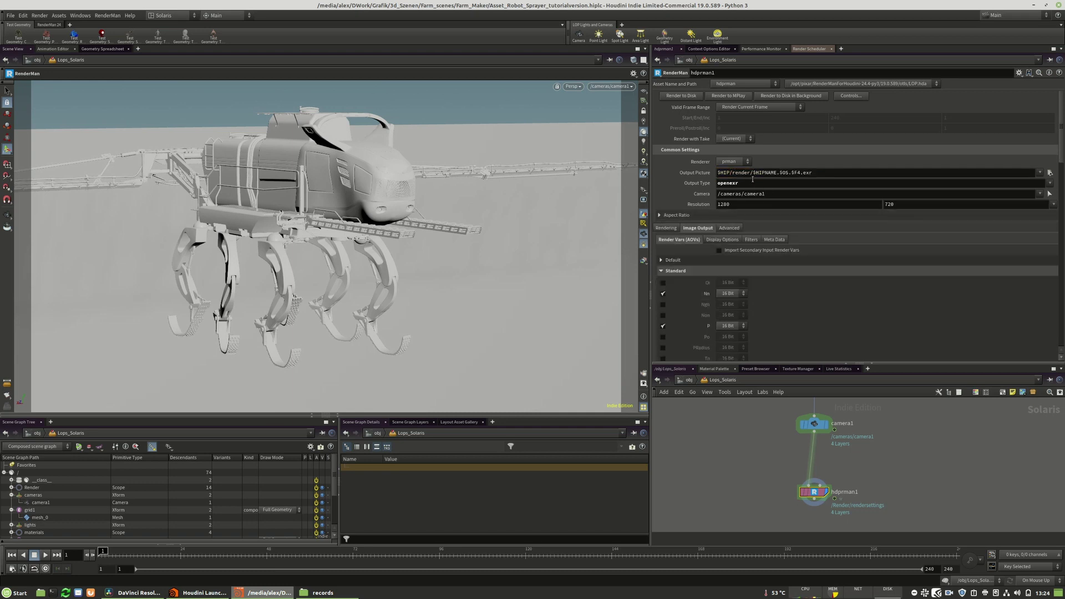
click(722, 239)
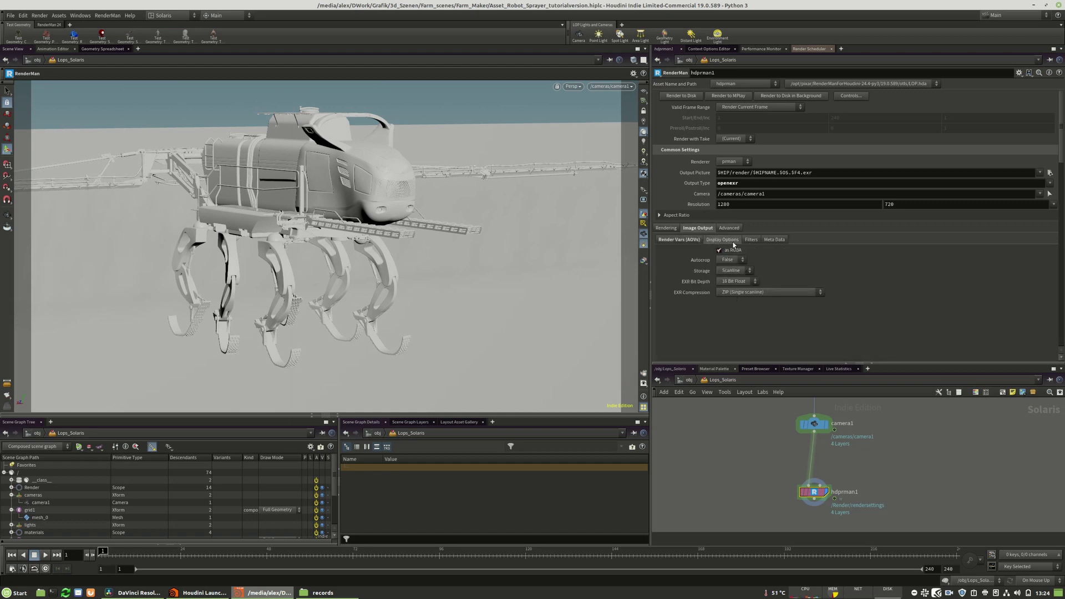
click(751, 240)
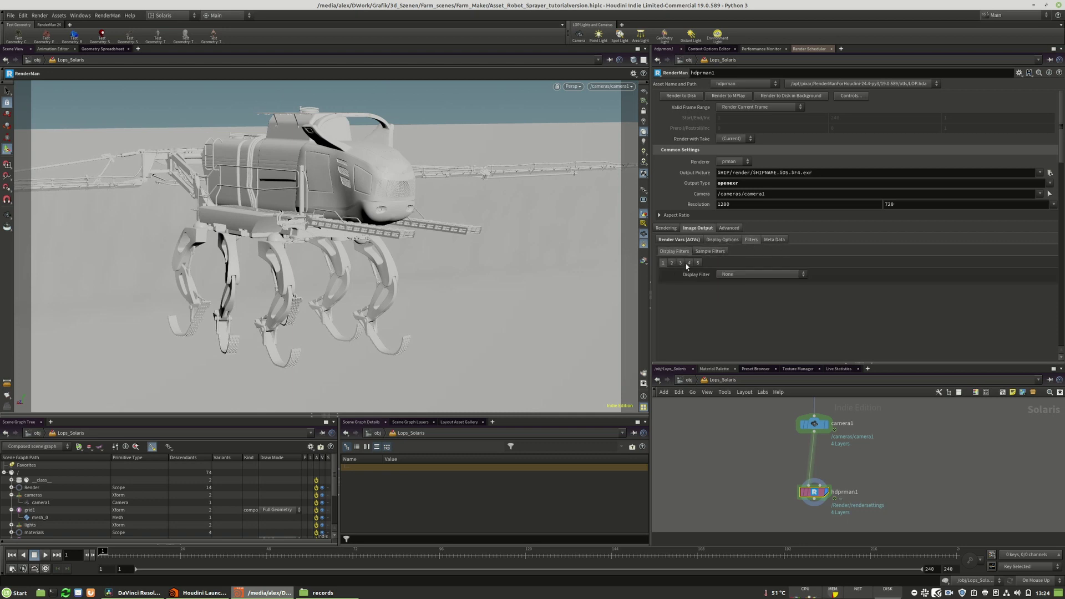
click(756, 274)
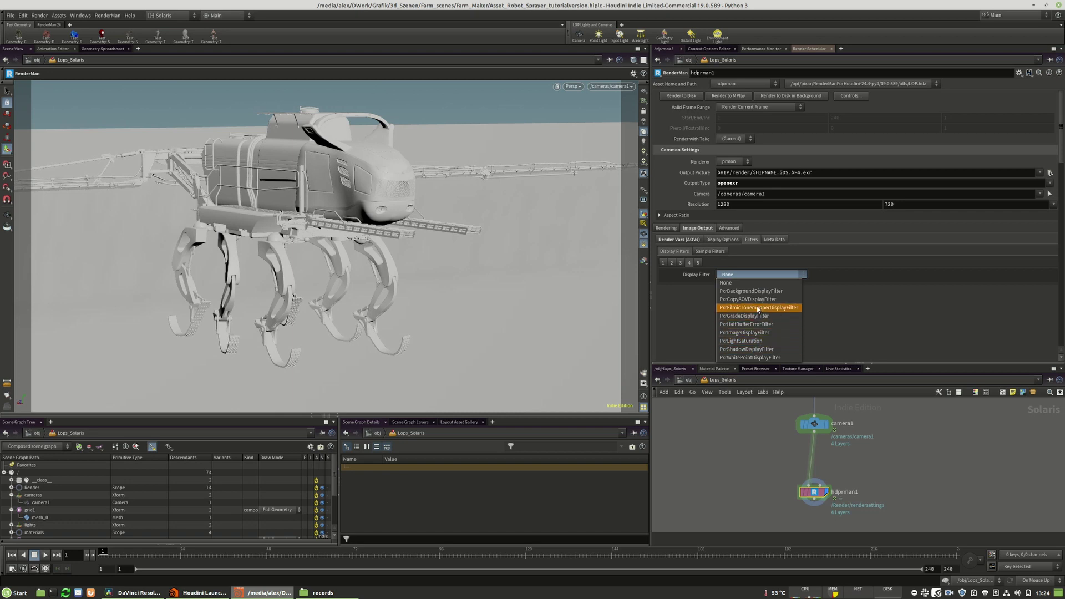
click(867, 335)
click(697, 263)
click(735, 274)
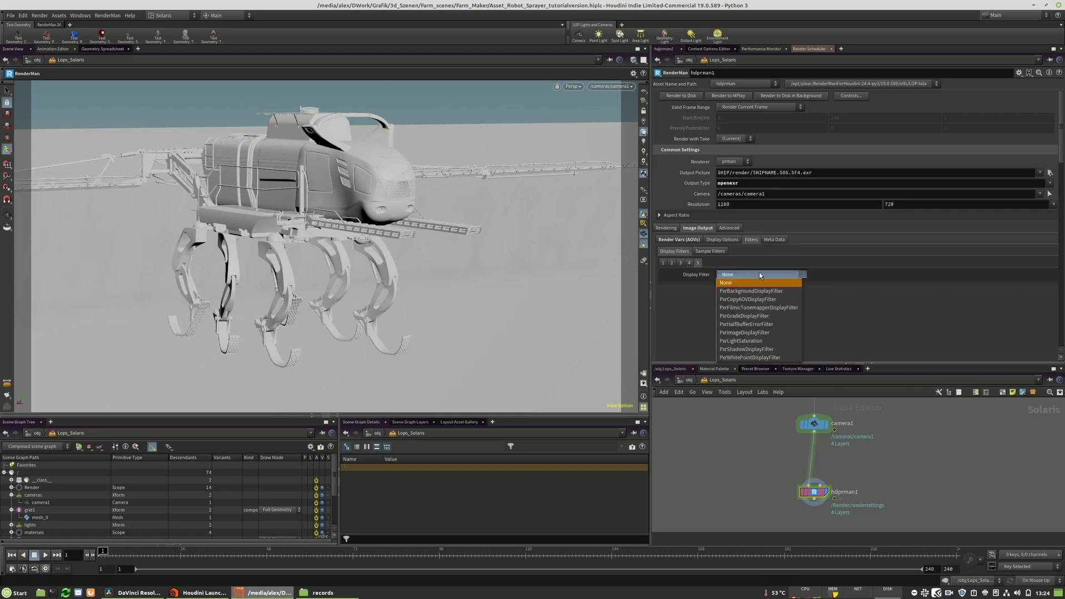
click(858, 281)
click(771, 272)
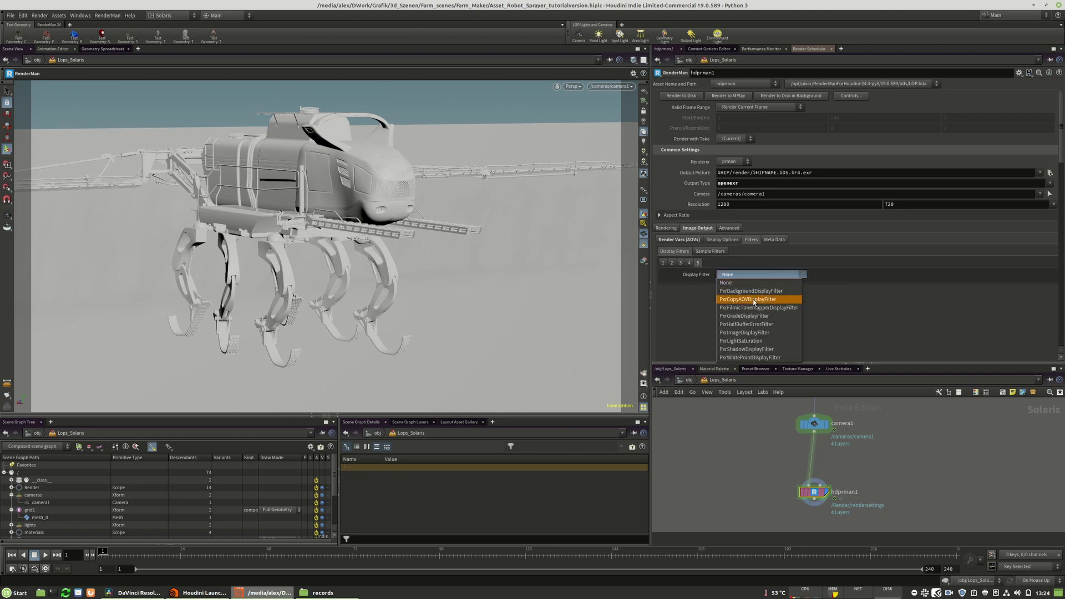
click(693, 270)
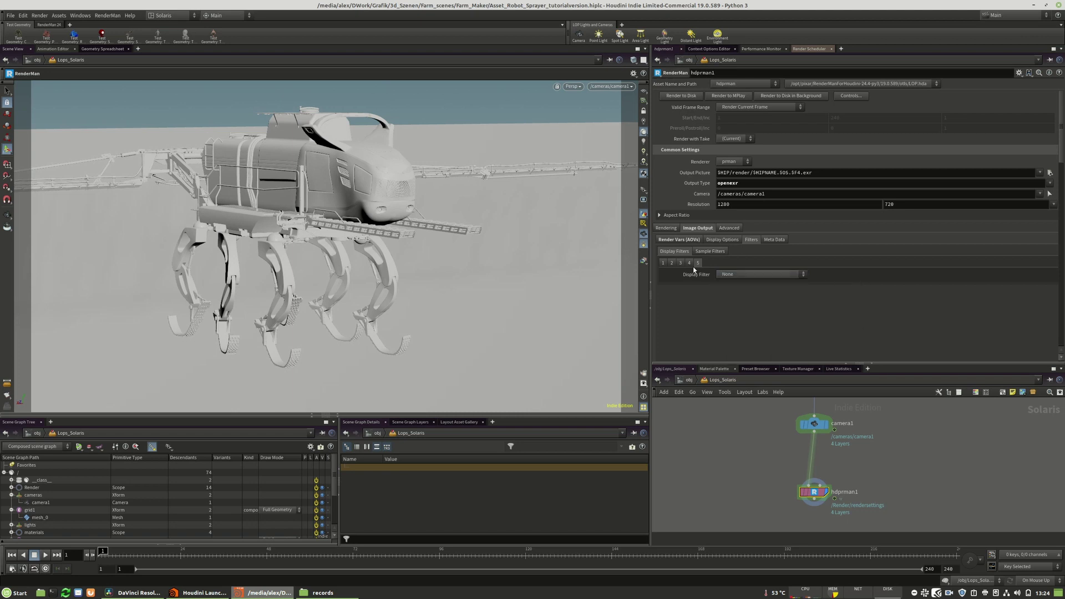
Try PxrCryptomatte as the first sample filter and set the filter back to None.
click(718, 253)
click(736, 276)
click(720, 305)
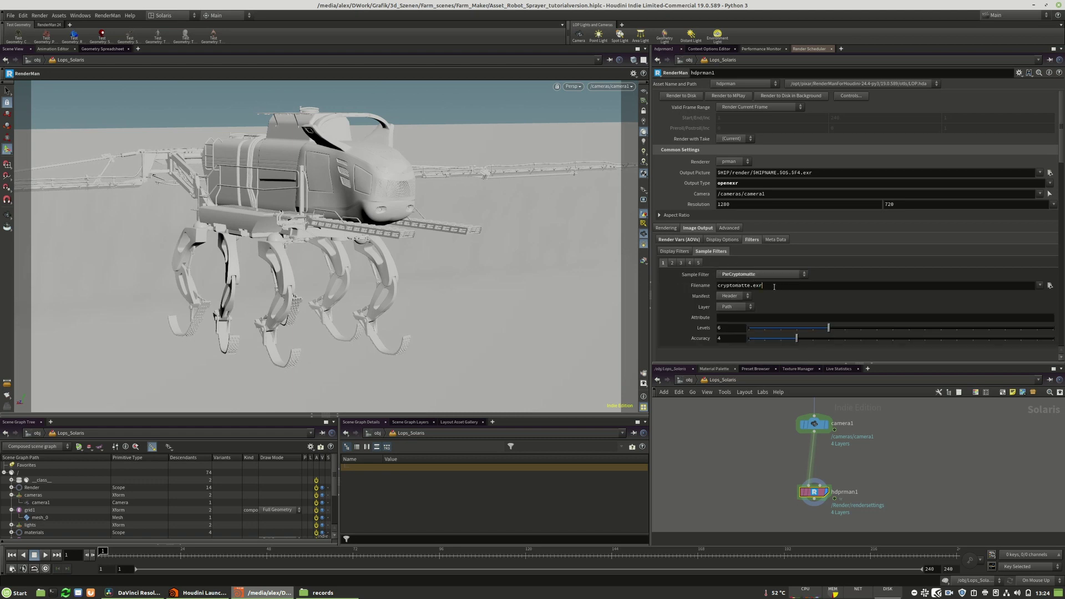
double_click(755, 286)
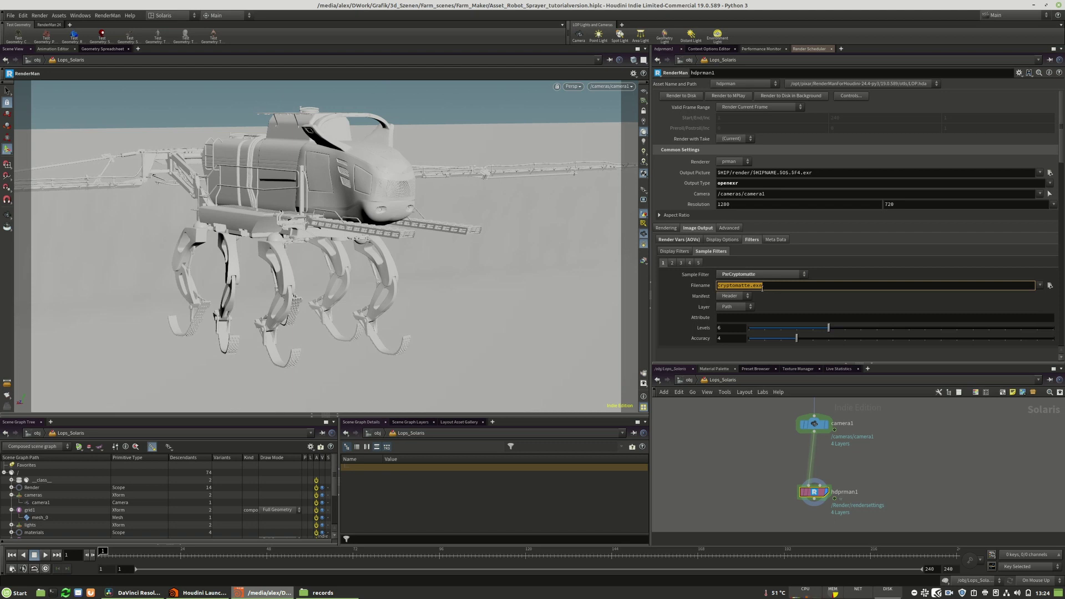
drag(773, 287, 719, 286)
scroll(736, 249, down, 2)
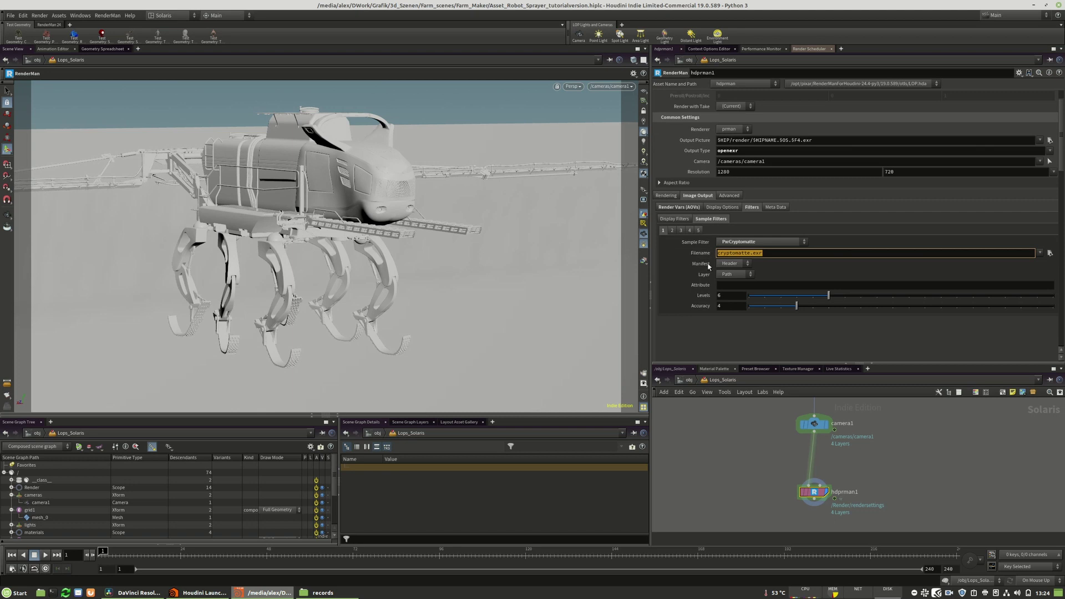
click(768, 242)
click(774, 246)
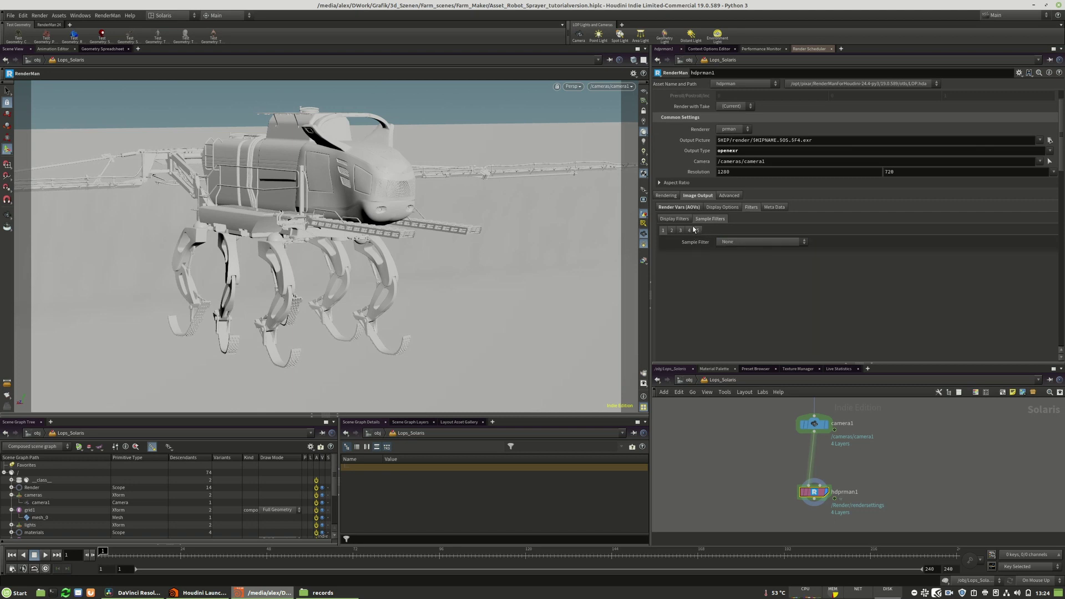
Set the RenderMan node's Output Type to Raster and its Output Picture to MPlay (interactive).
scroll(773, 247, up, 2)
click(1050, 183)
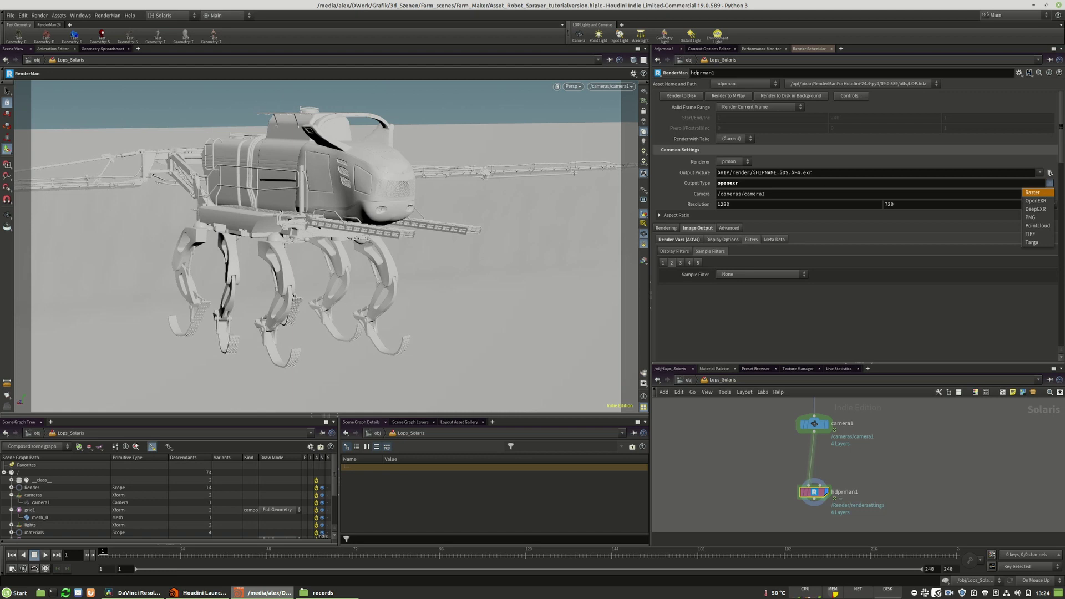
click(1039, 193)
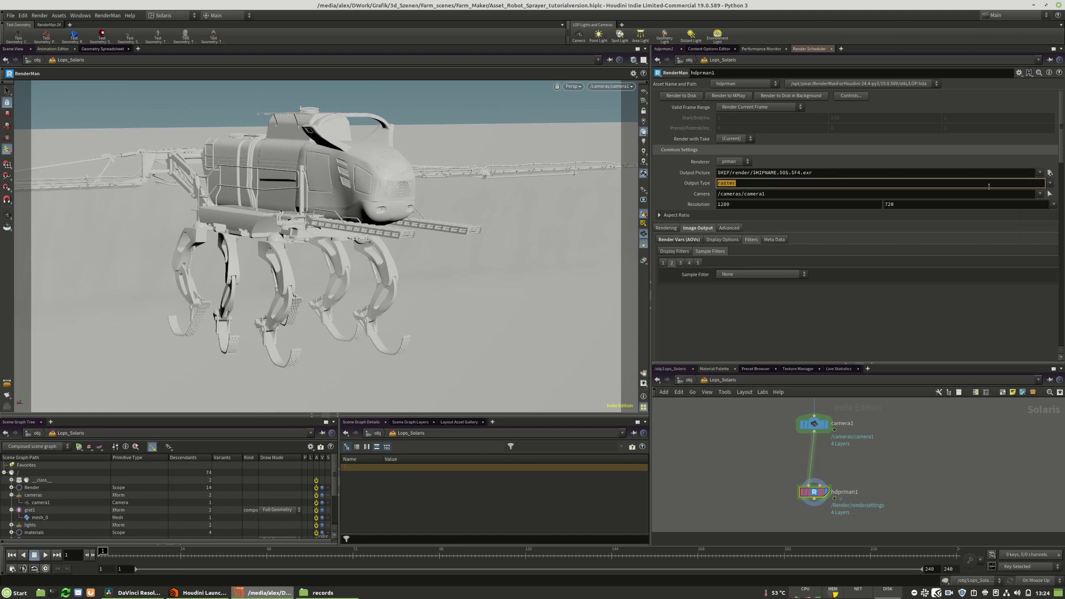
click(1040, 173)
click(1007, 182)
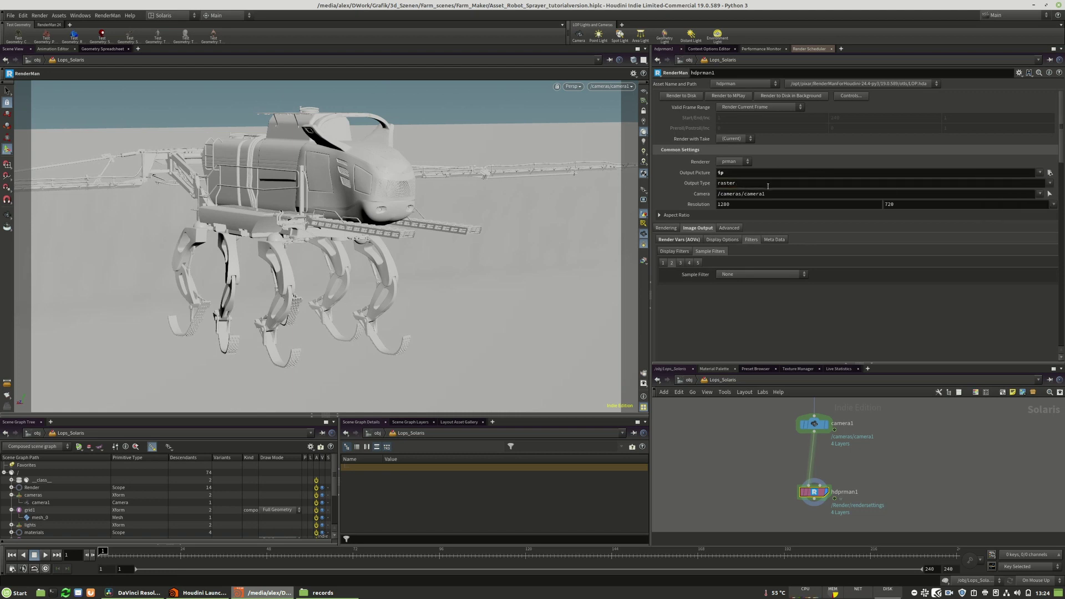
double_click(744, 188)
Save the scene file and render the current frame to MPlay.
click(8, 15)
click(33, 73)
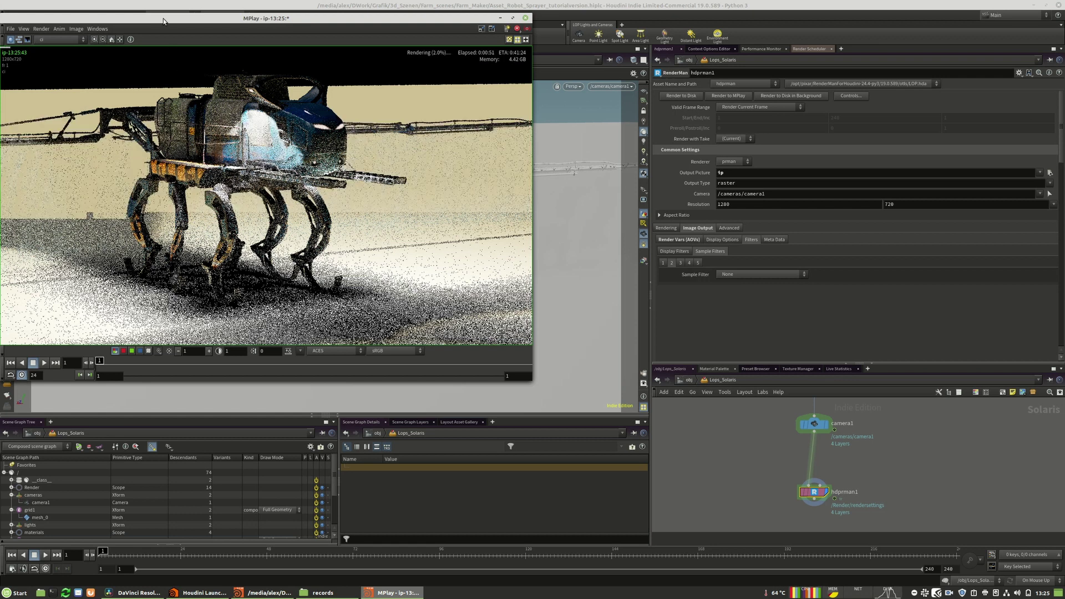
drag(163, 19, 307, 102)
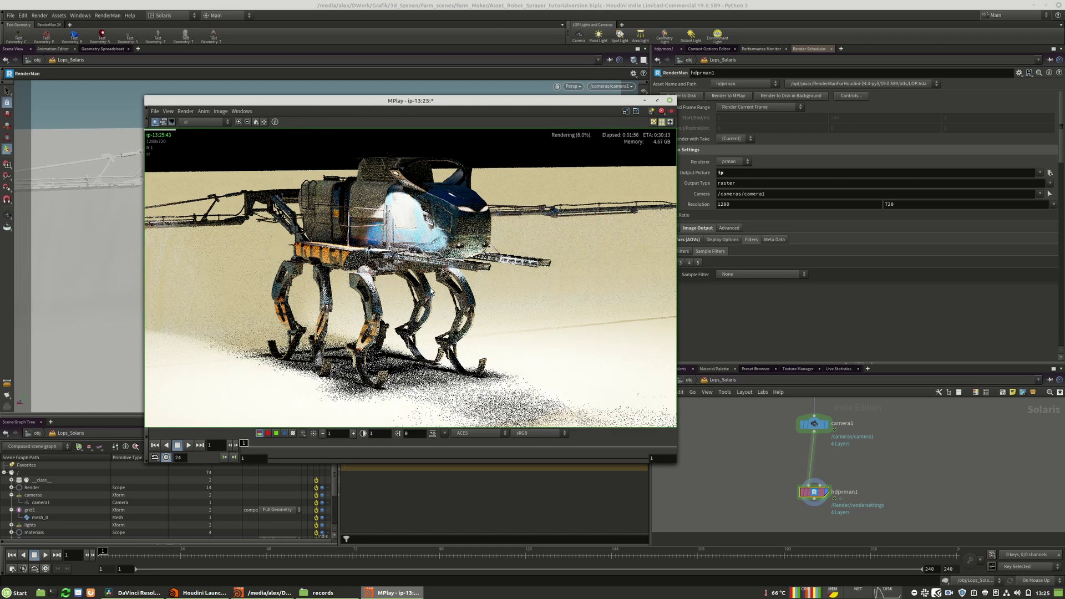
drag(434, 101, 378, 93)
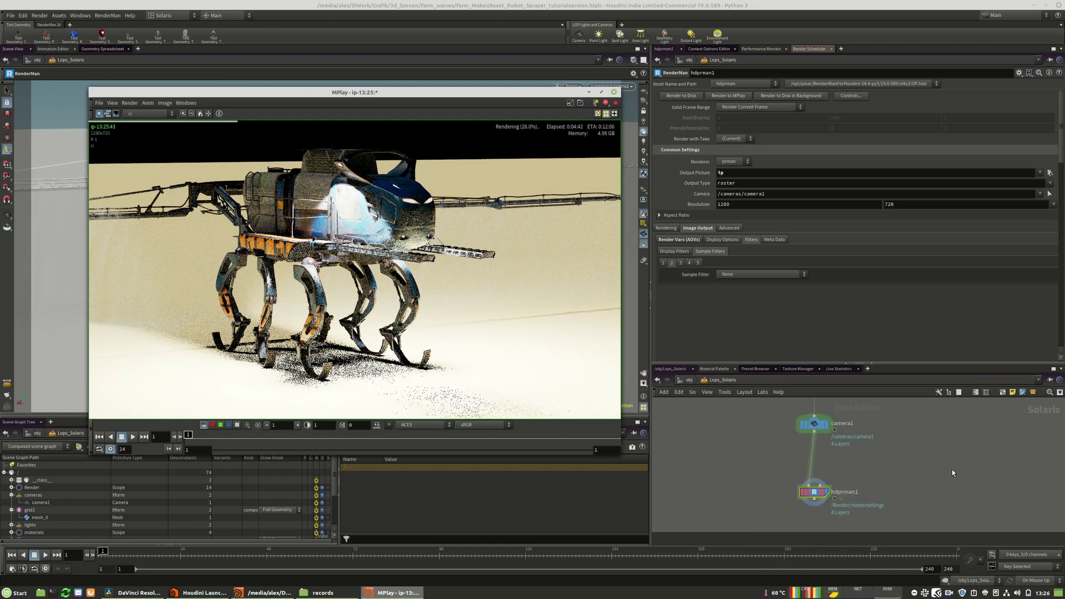
View the nn, p, directdiffuse and directspecular outputs of the running render in MPlay.
mouse_move(815, 595)
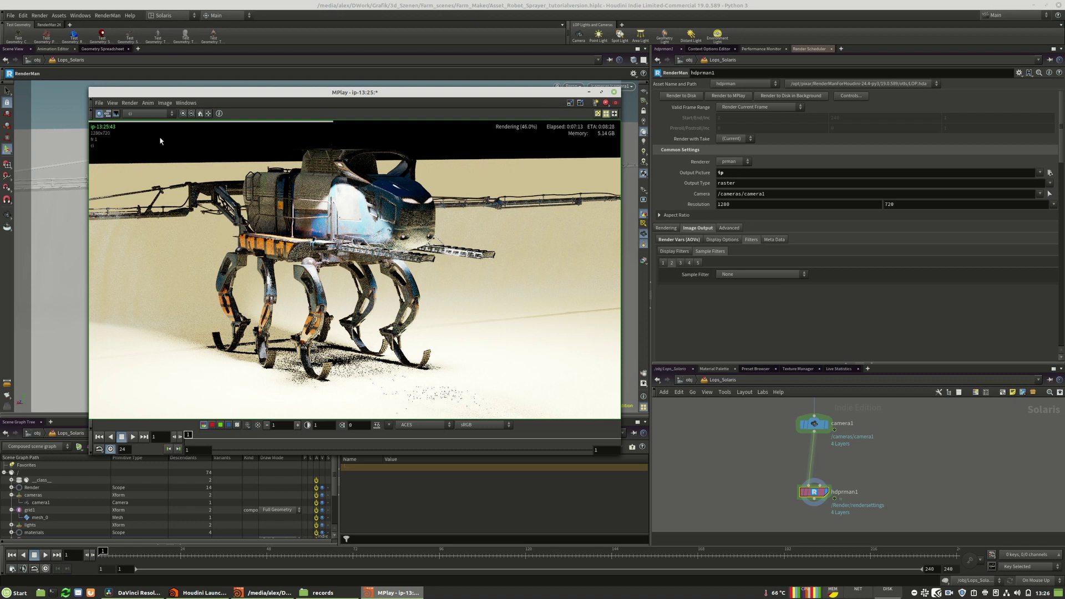
click(158, 115)
click(148, 130)
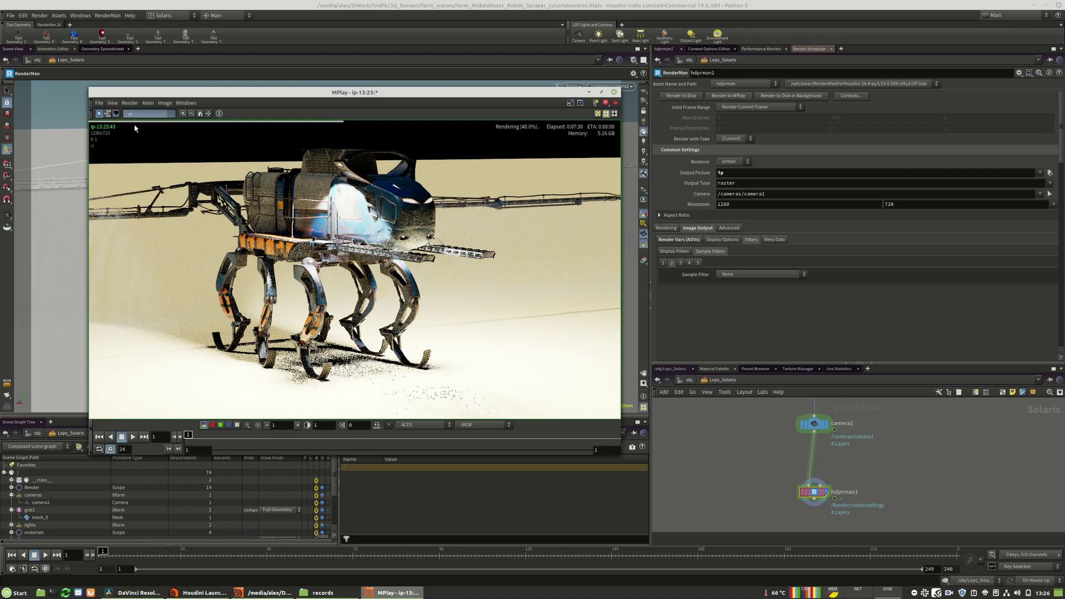
click(140, 113)
click(138, 138)
click(138, 115)
click(143, 167)
click(159, 118)
click(151, 175)
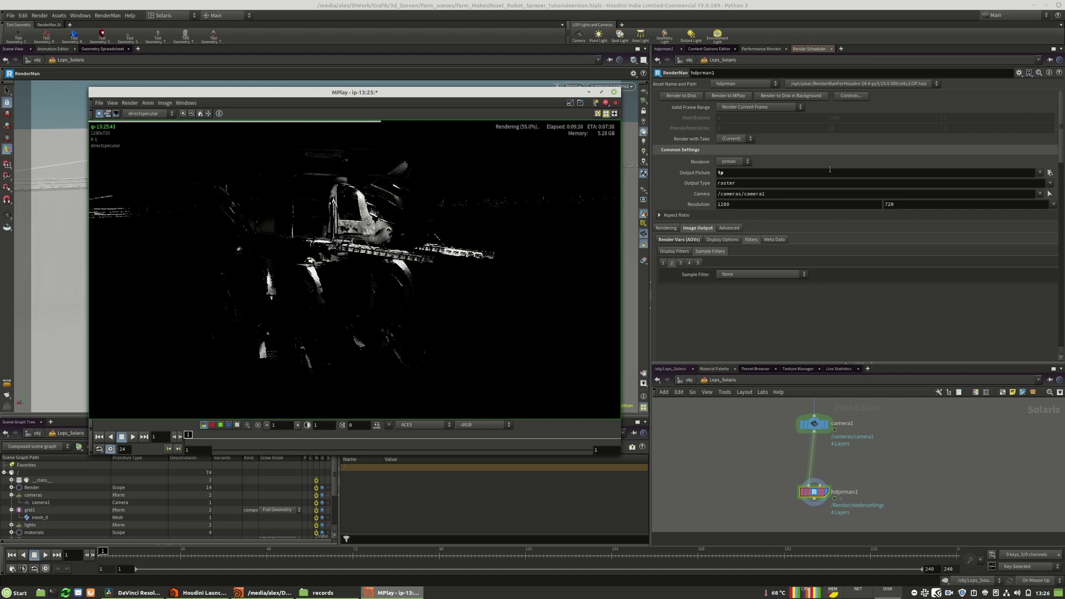
View the indirectdiffuse and indirectspecular outputs in MPlay, and switch the display back to ci.
click(145, 113)
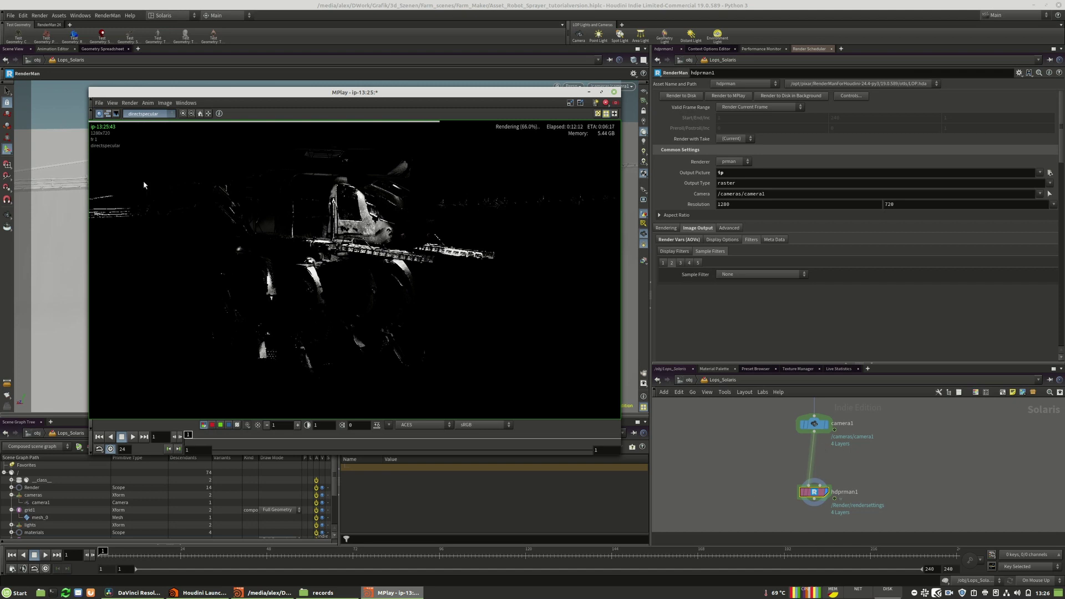
click(143, 181)
click(138, 114)
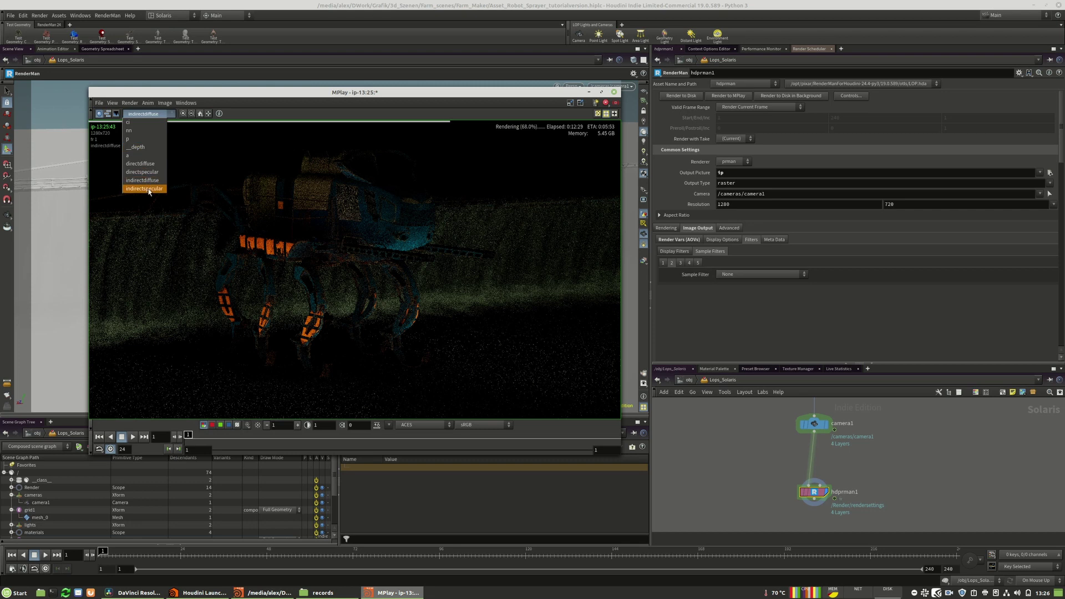
click(148, 192)
click(145, 113)
click(144, 125)
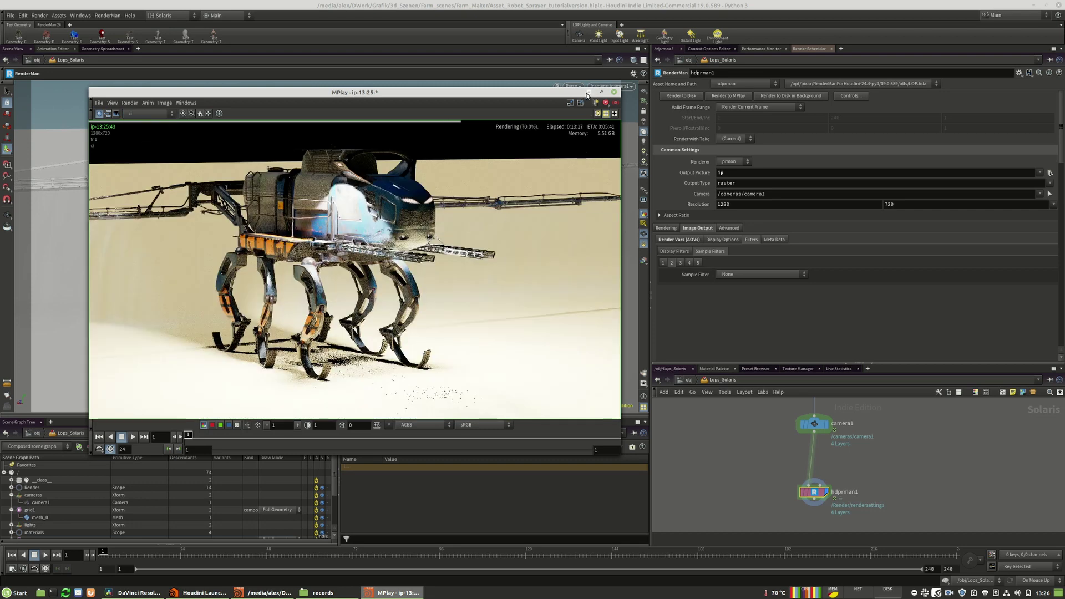
Look through the Integrator, Shading and Sampling render settings of the RenderMan node hdprman1.
click(589, 93)
click(667, 228)
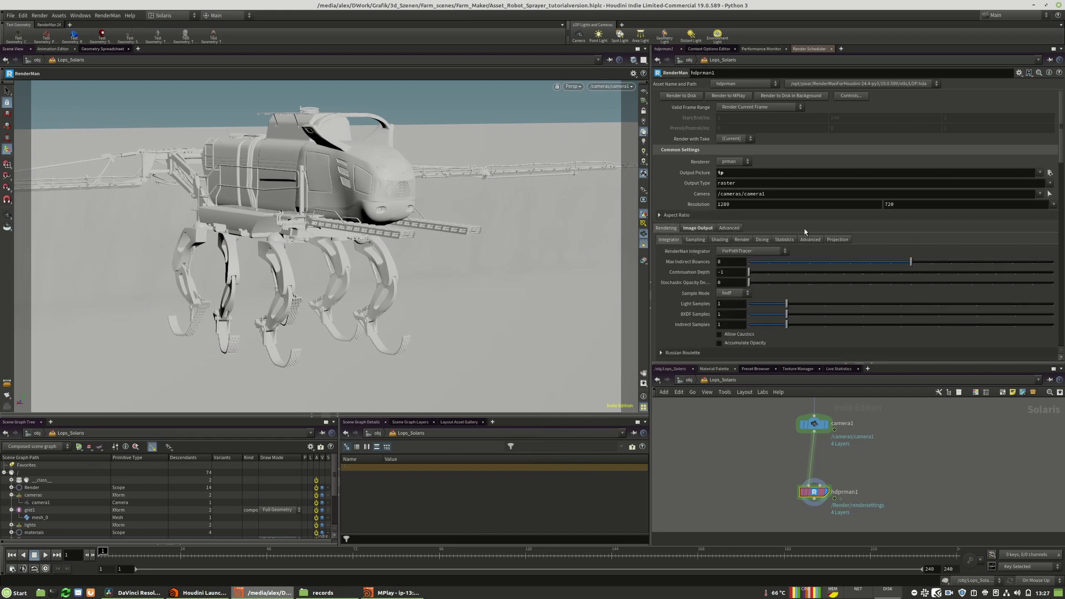
click(747, 240)
click(716, 241)
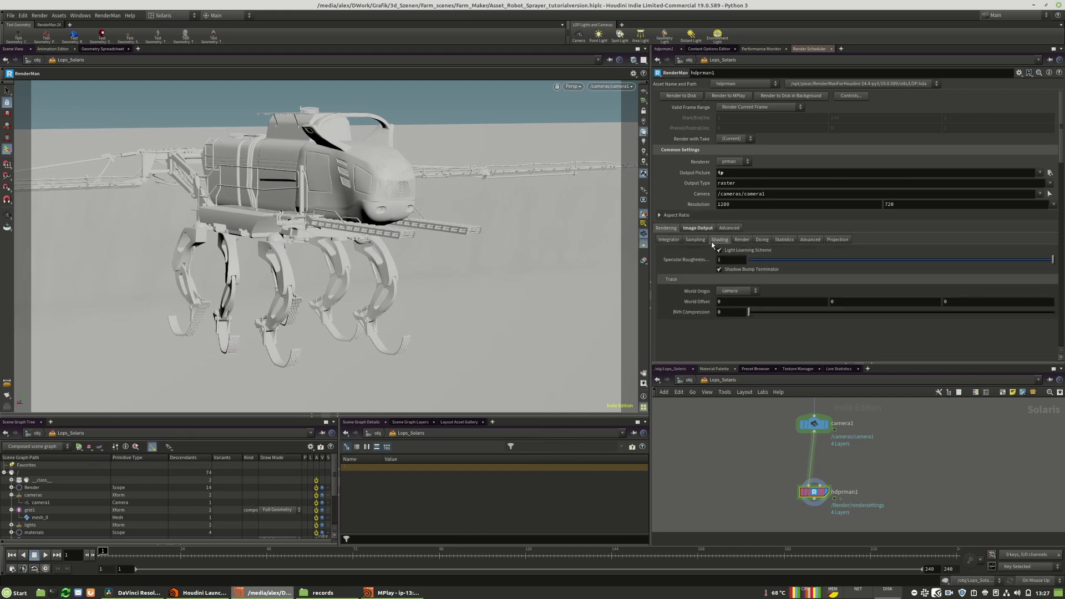
click(698, 241)
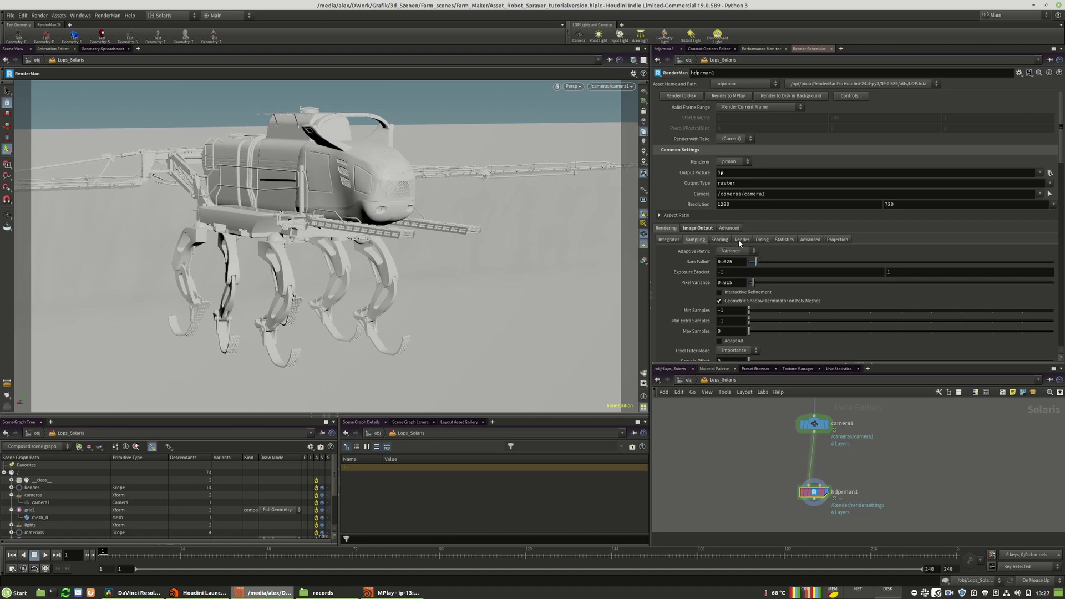
scroll(769, 264, down, 1)
scroll(770, 264, down, 3)
scroll(770, 264, down, 3)
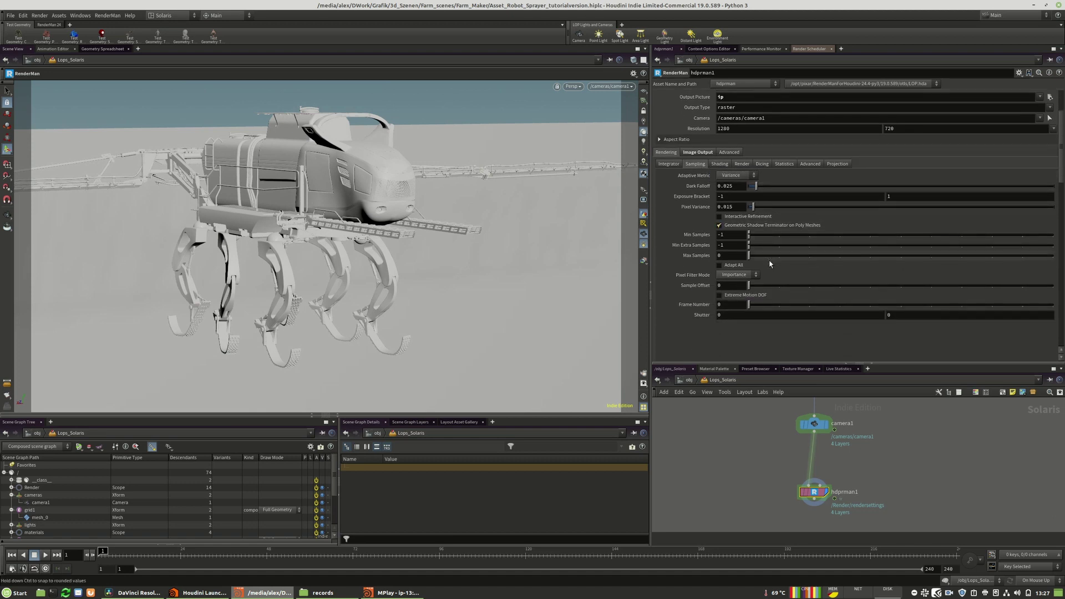
scroll(770, 264, up, 2)
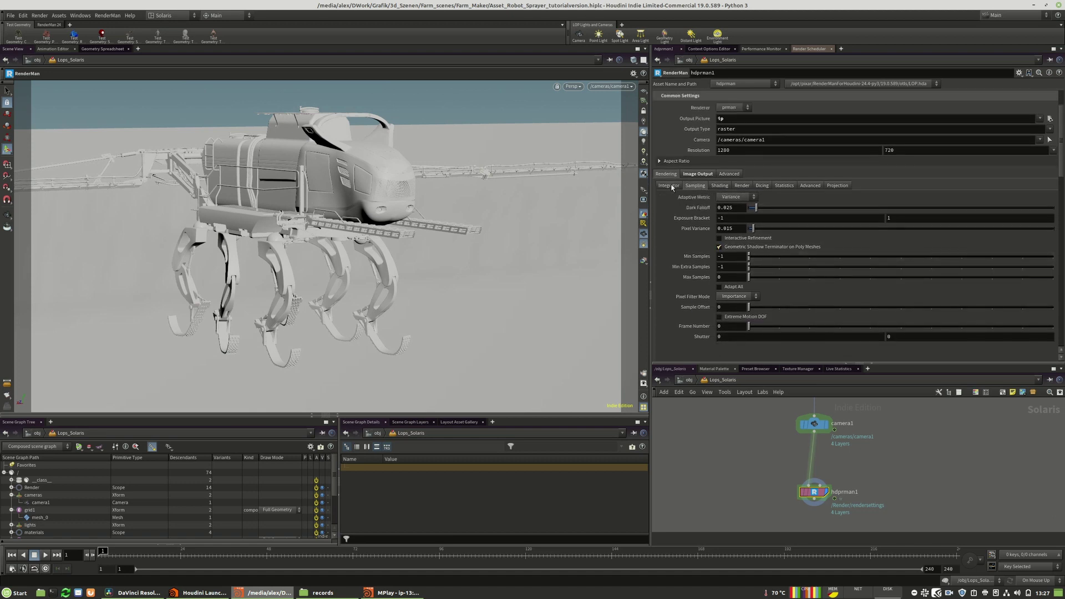
click(670, 185)
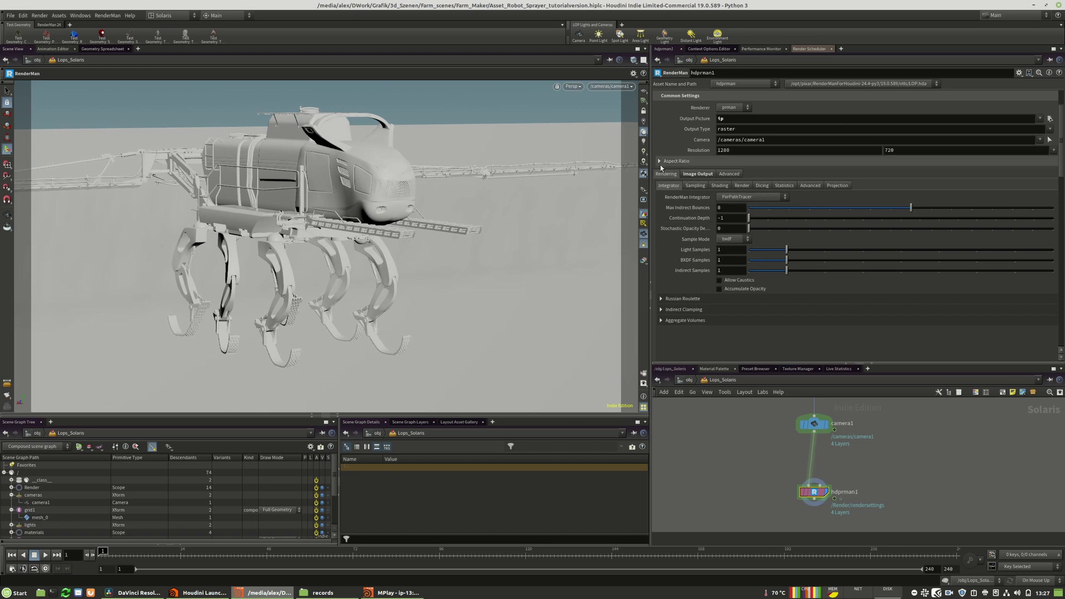
Close the MPlay render window and set the F-Stop and Exposure sampling parameters of camera1 to Set or Create.
click(396, 593)
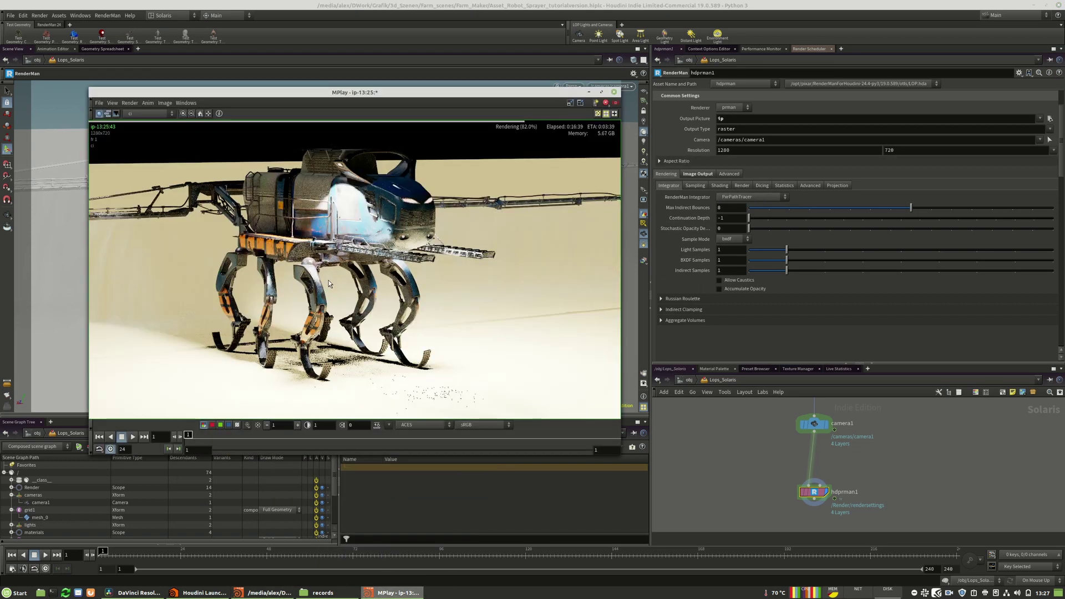
click(614, 92)
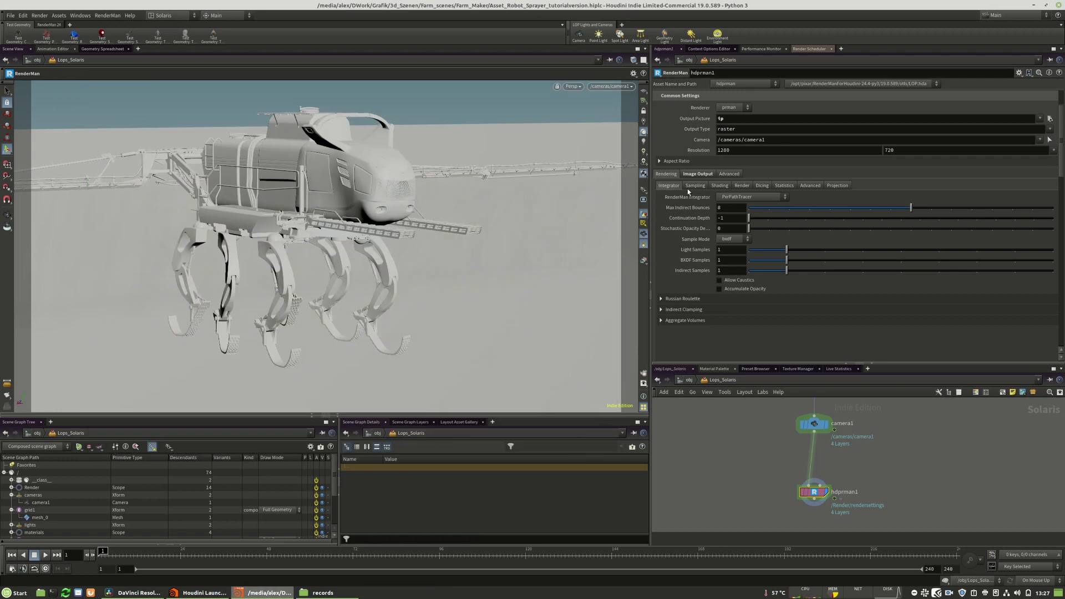
middle_drag(915, 450, 900, 476)
click(798, 450)
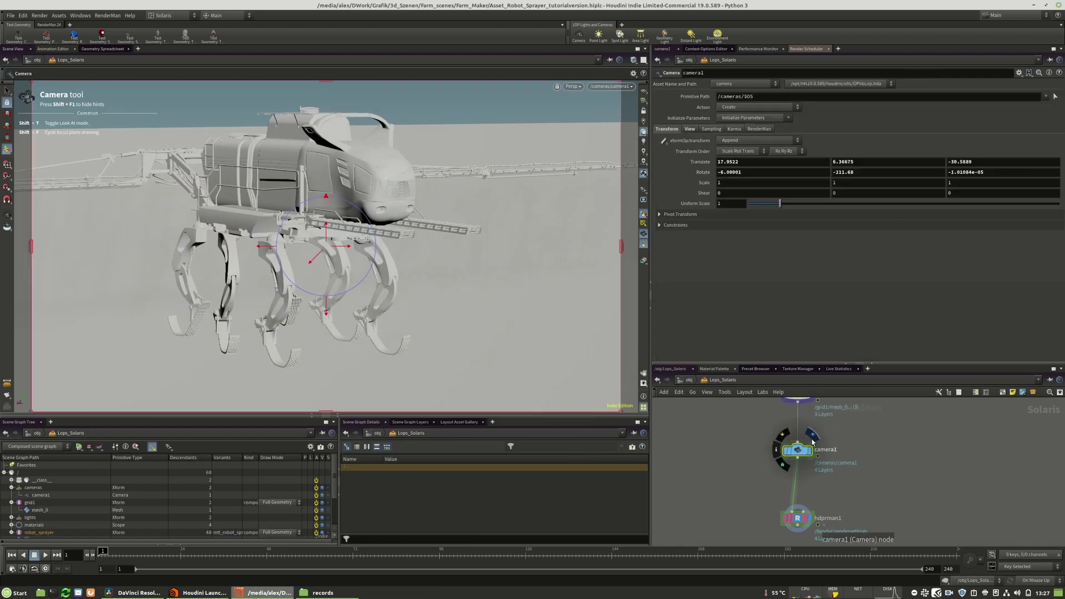
click(693, 129)
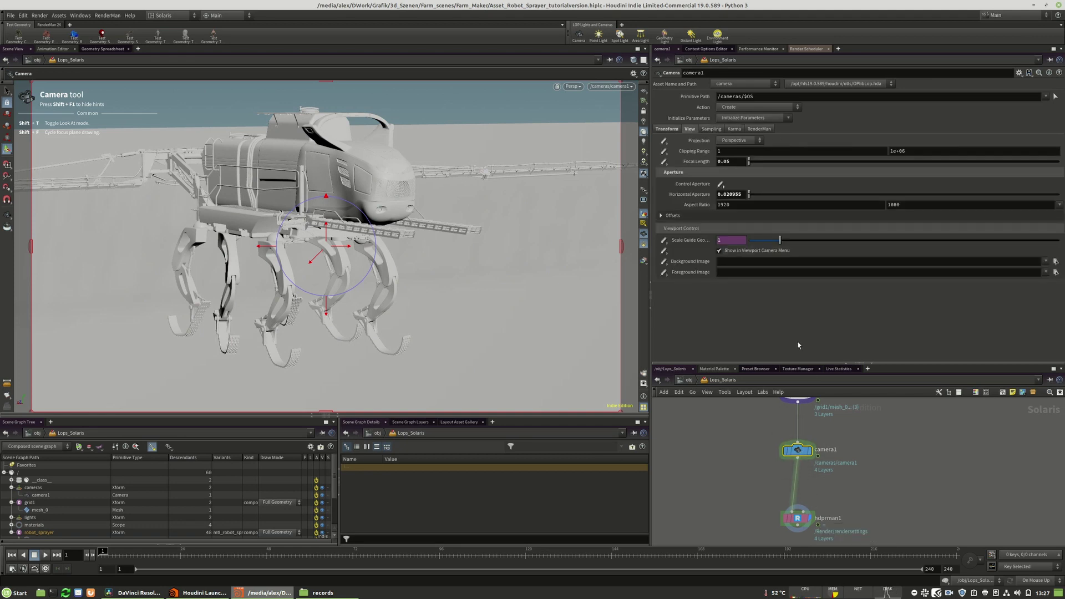
click(712, 129)
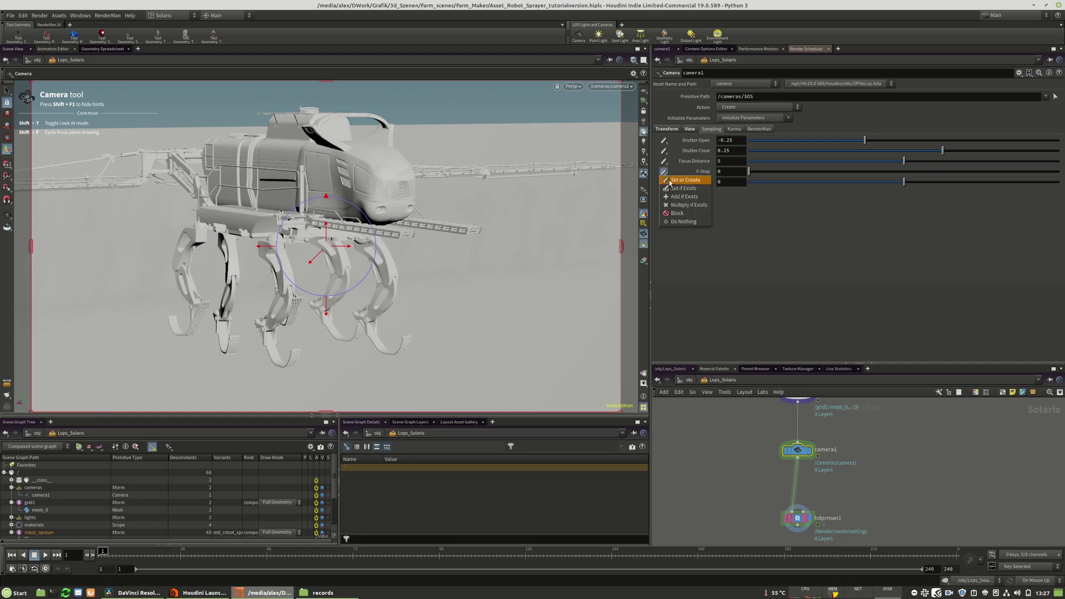
click(663, 185)
click(682, 190)
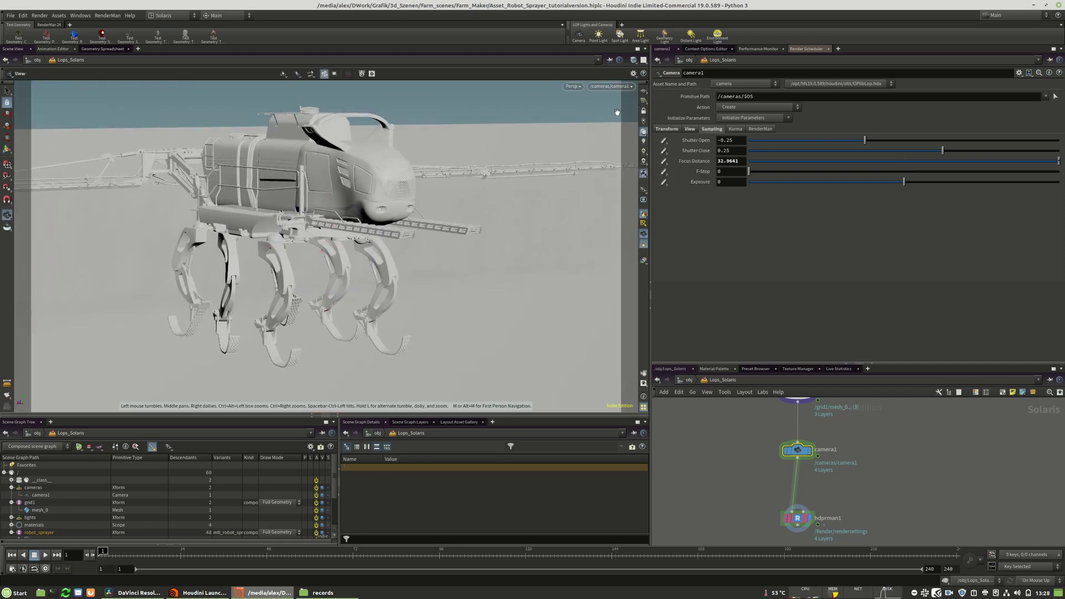
Pick a focus distance of 35.107 on the robot's body with the camera tool, and switch the viewport to RenderMan RIS.
click(6, 150)
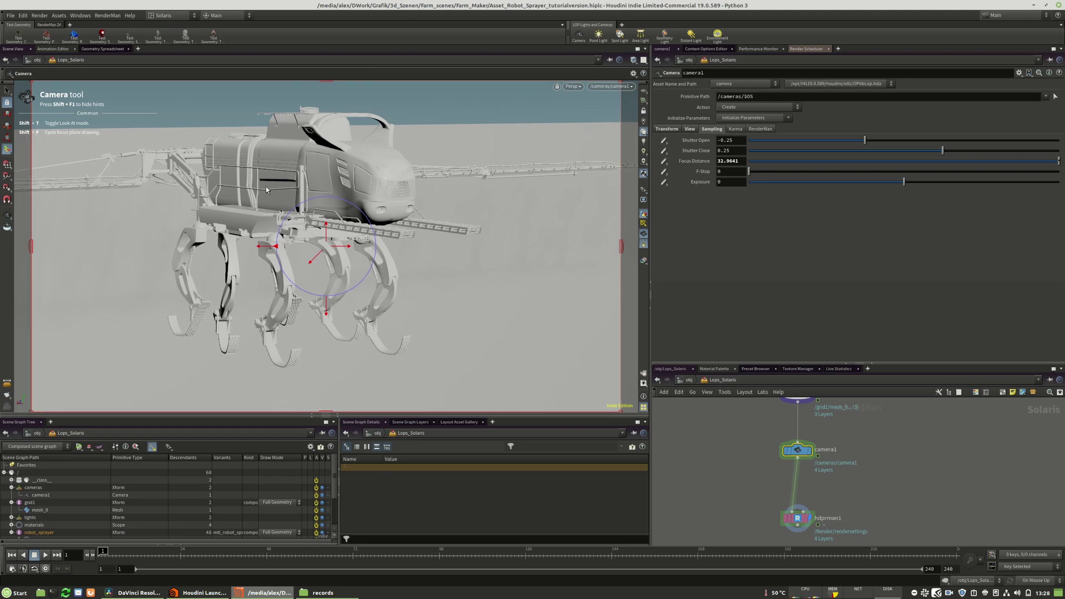
key(shift)
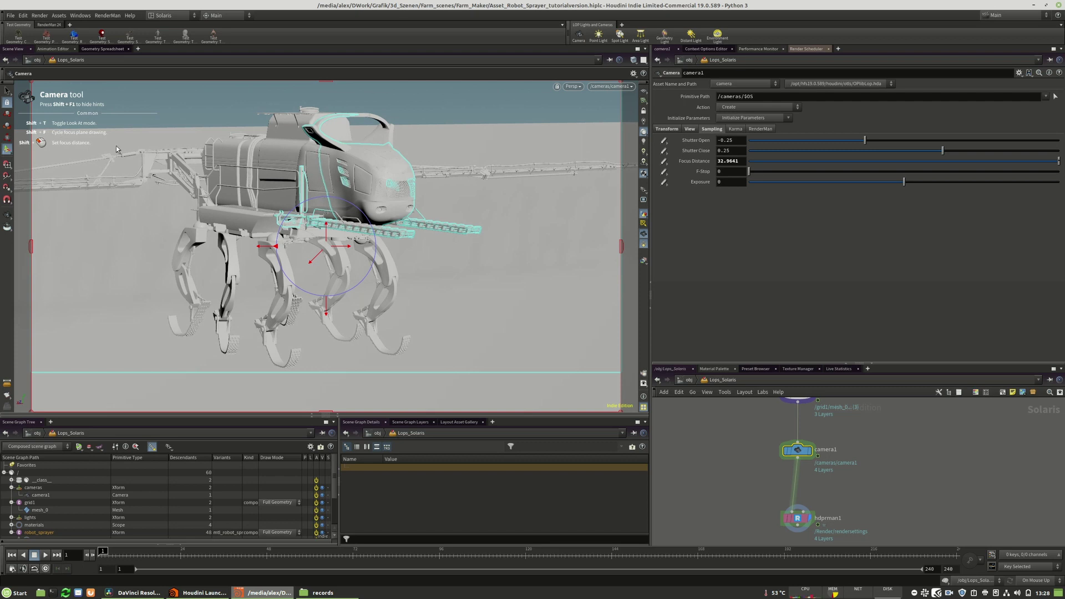
shift+drag(291, 159, 251, 167)
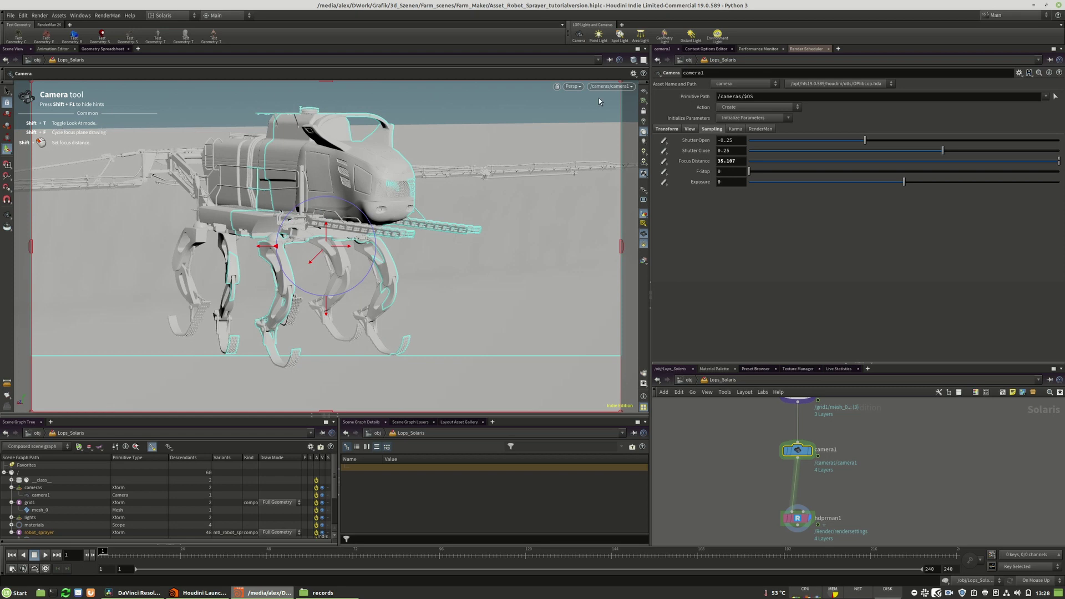
click(571, 87)
click(589, 160)
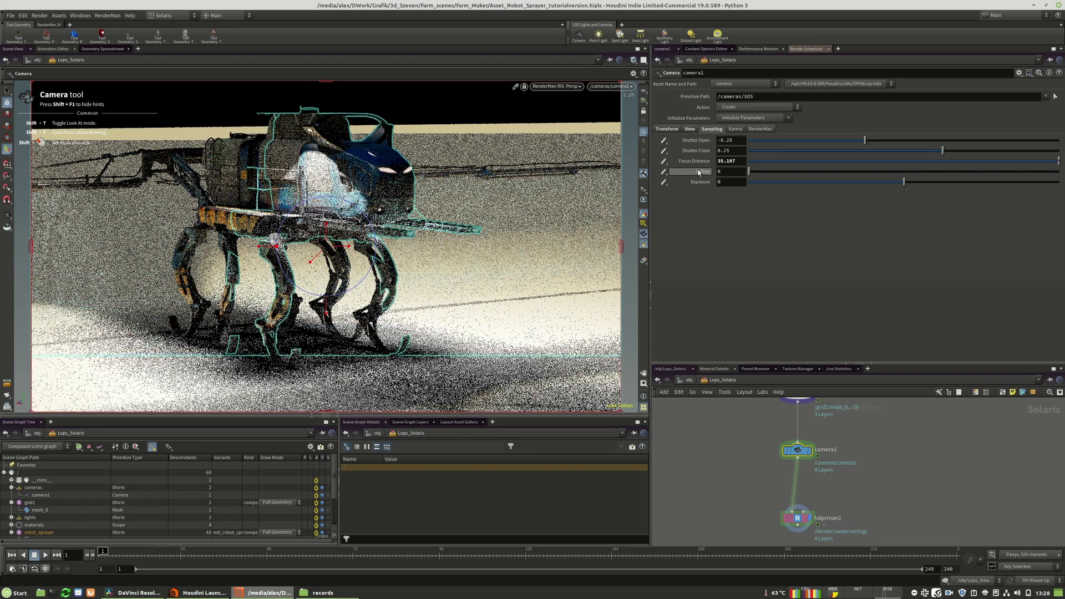
Try low F-Stop values of 0.1 and 0.01 on camera1 to test the depth of field.
drag(723, 172, 707, 200)
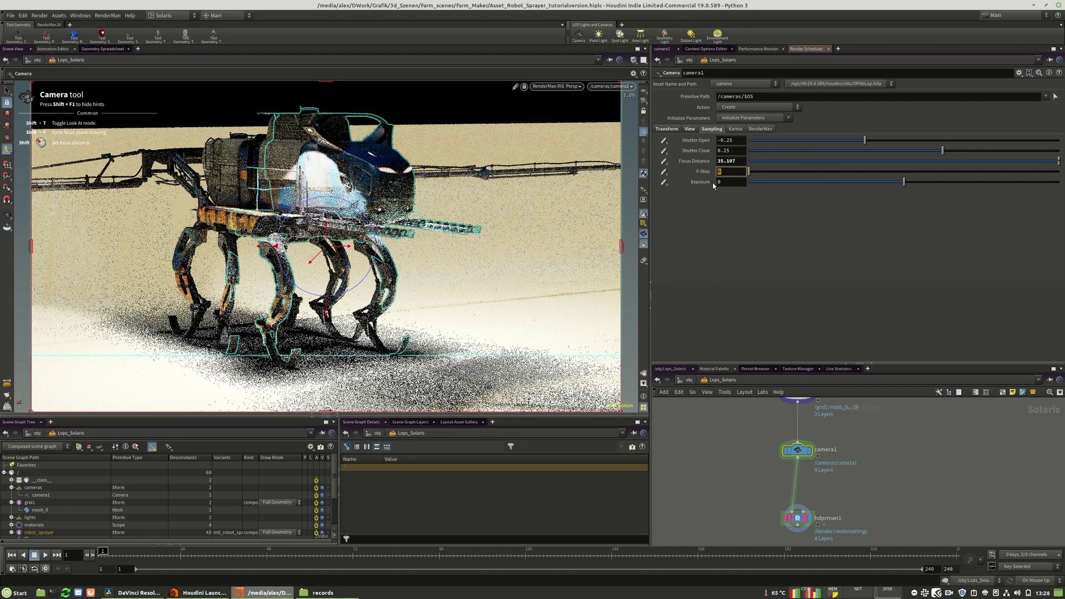
text(20)
key(Return)
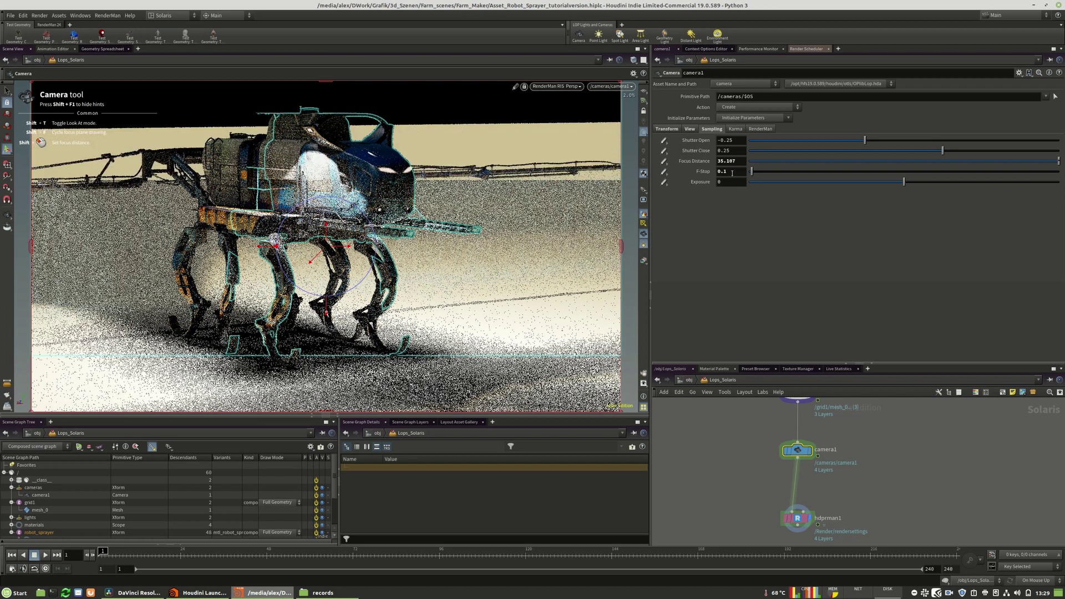
click(725, 175)
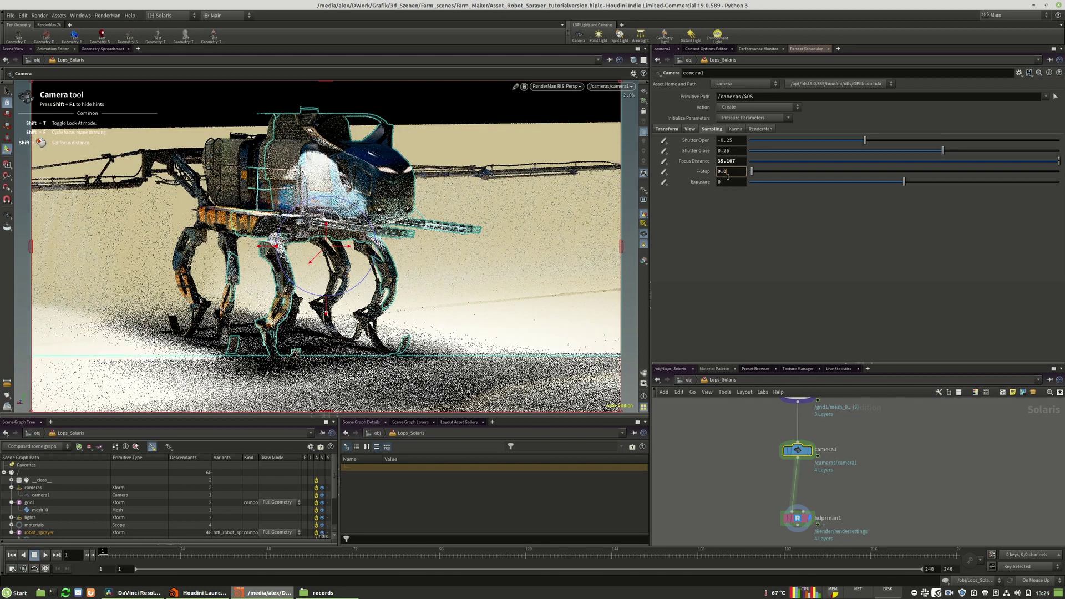
key(BackSpace)
text(01)
key(Return)
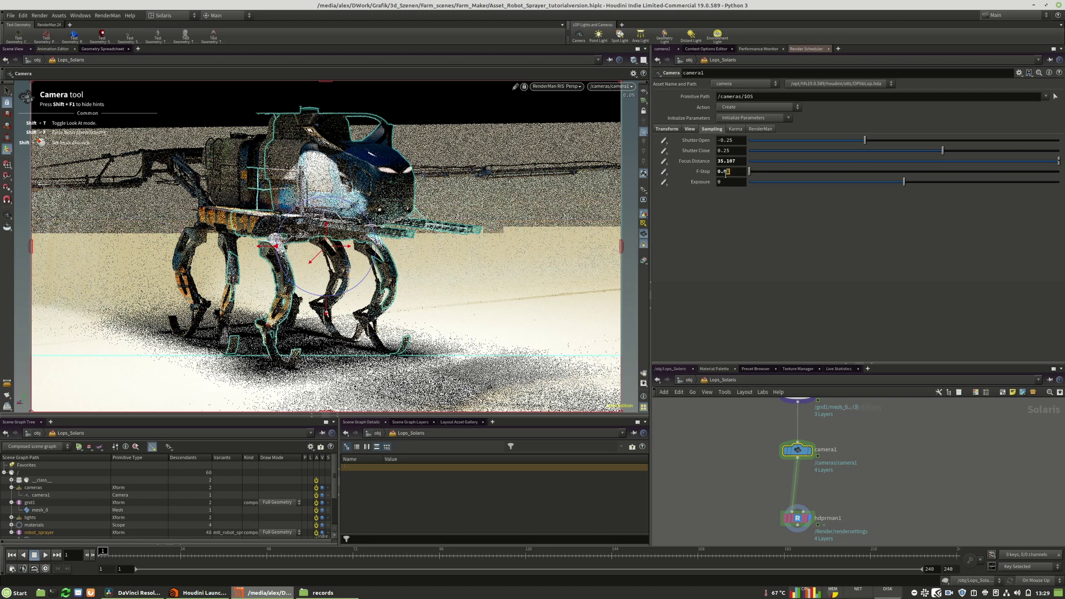
Set the F-Stop of camera1 to 0.001.
drag(725, 172, 731, 171)
key(BackSpace)
text(0)
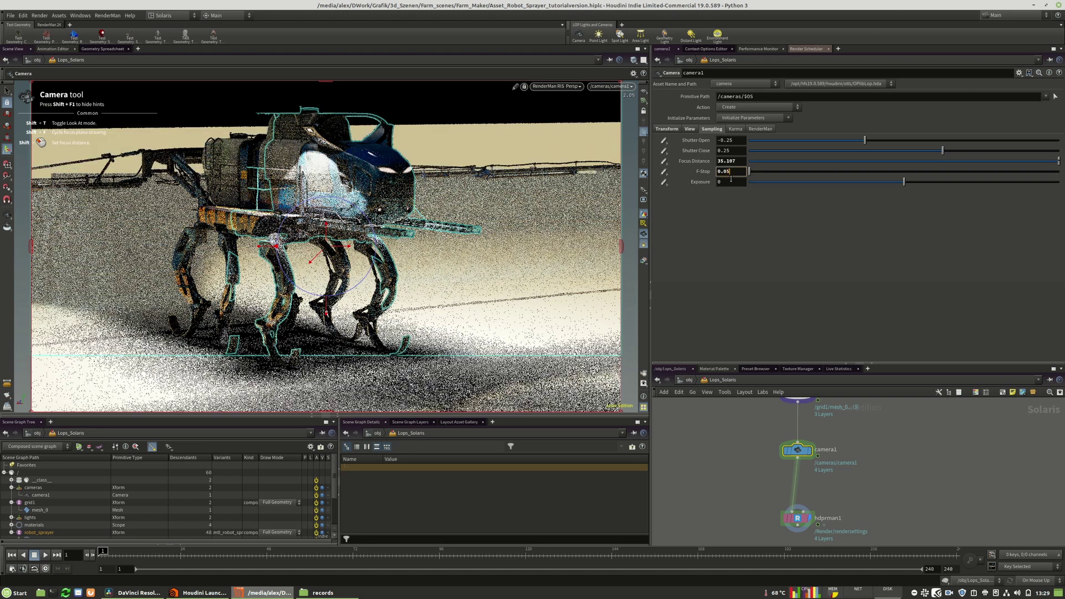
text(1)
key(Return)
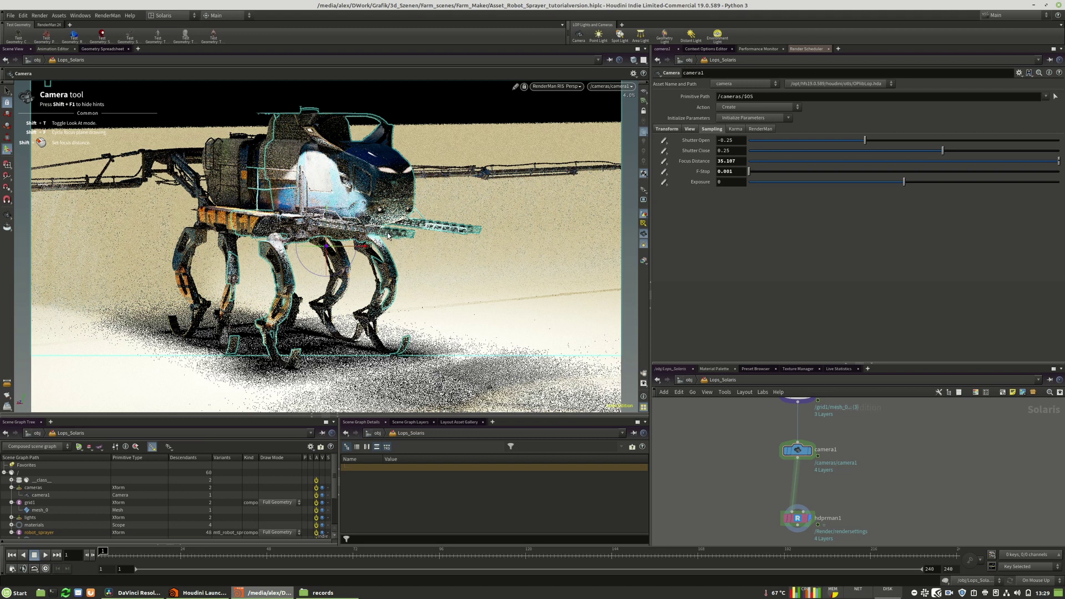
Try a much stronger depth of field with F-Stop values of 0.0001 and 0.00001.
click(726, 171)
text(0)
key(Return)
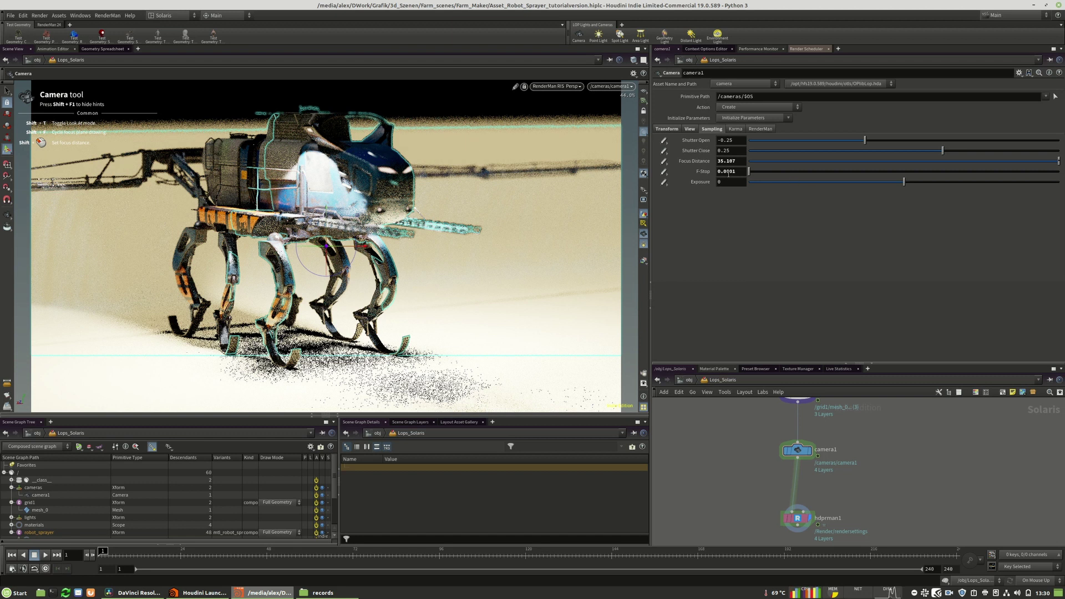
text(0)
key(Return)
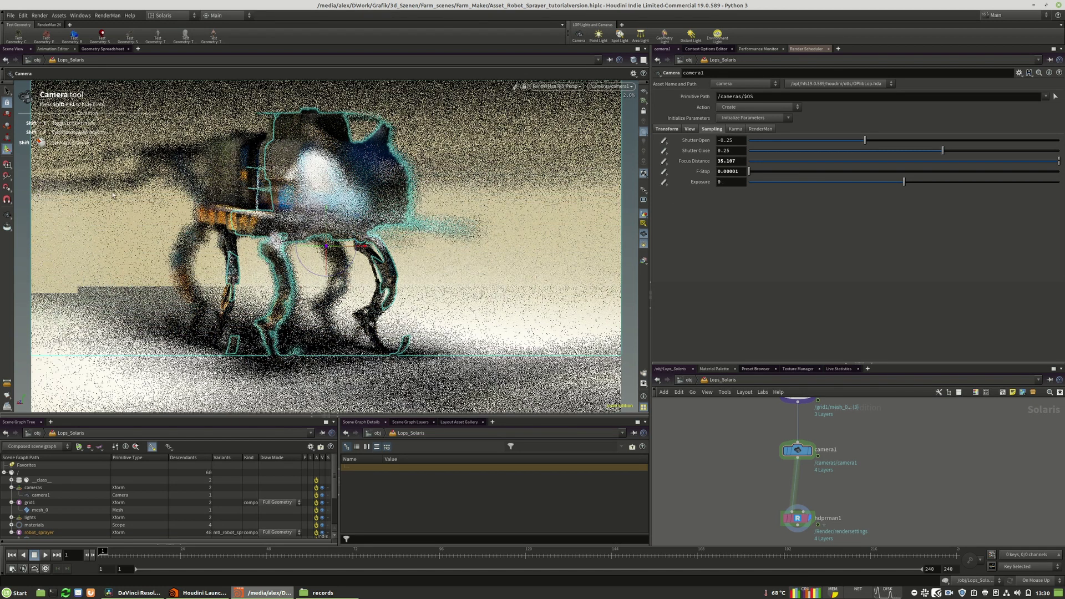
Refocus camera1 on the front part of the robot's body in the viewport, at a focus distance of 32.6899.
shift+click(339, 198)
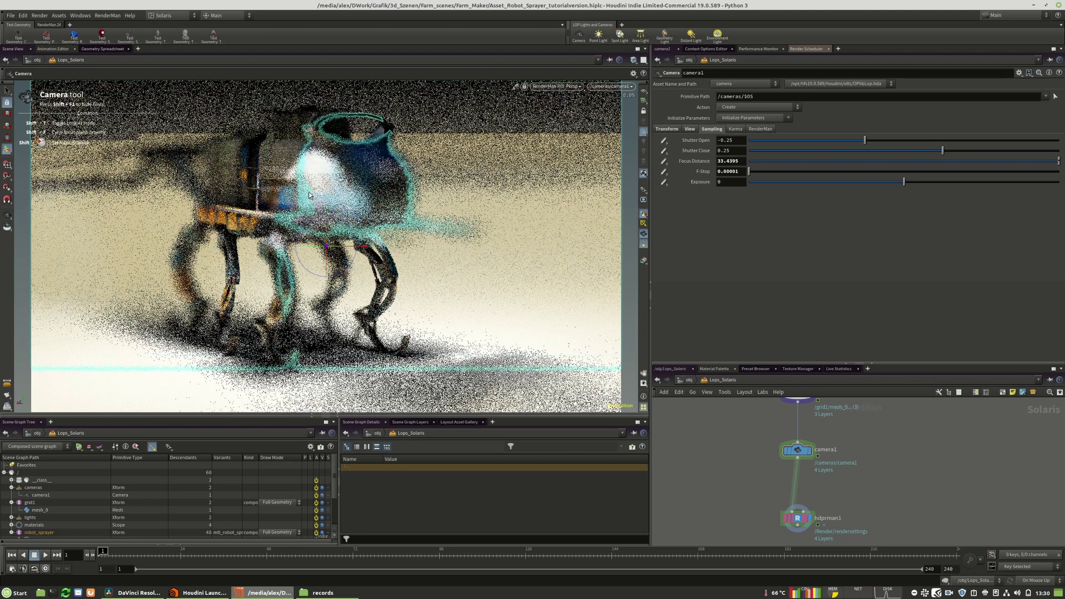
shift+click(355, 200)
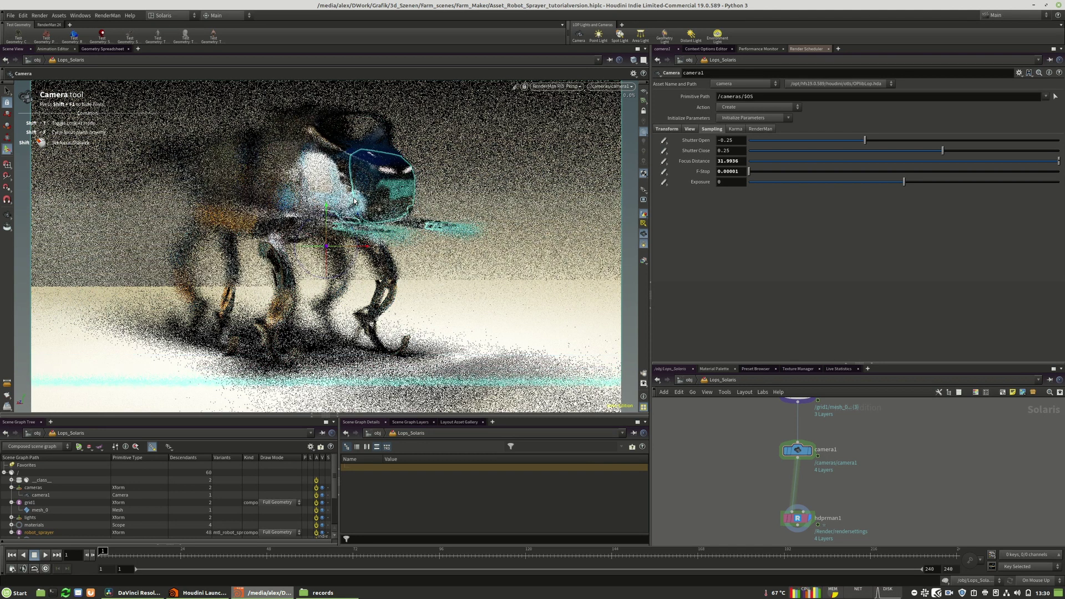
shift+click(354, 199)
Reduce the blur by raising the F-Stop of camera1 to 0.001.
click(734, 172)
key(BackSpace)
key(BackSpace)
key(Return)
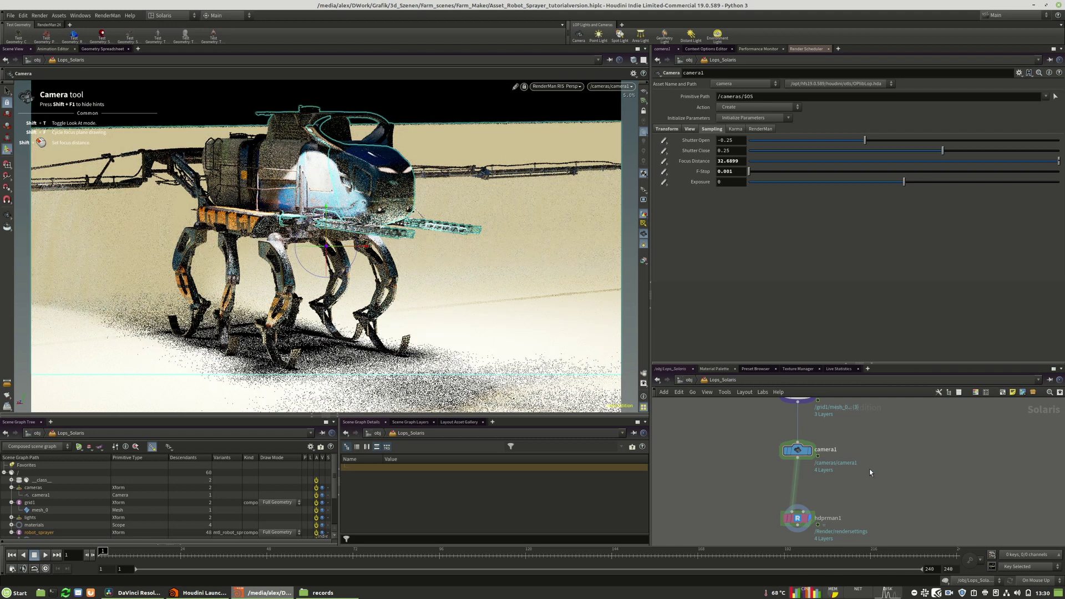
Enable Extreme Motion DOF in the sampling settings of the RenderMan node hdprman1.
middle_drag(908, 484, 913, 428)
drag(803, 459, 805, 478)
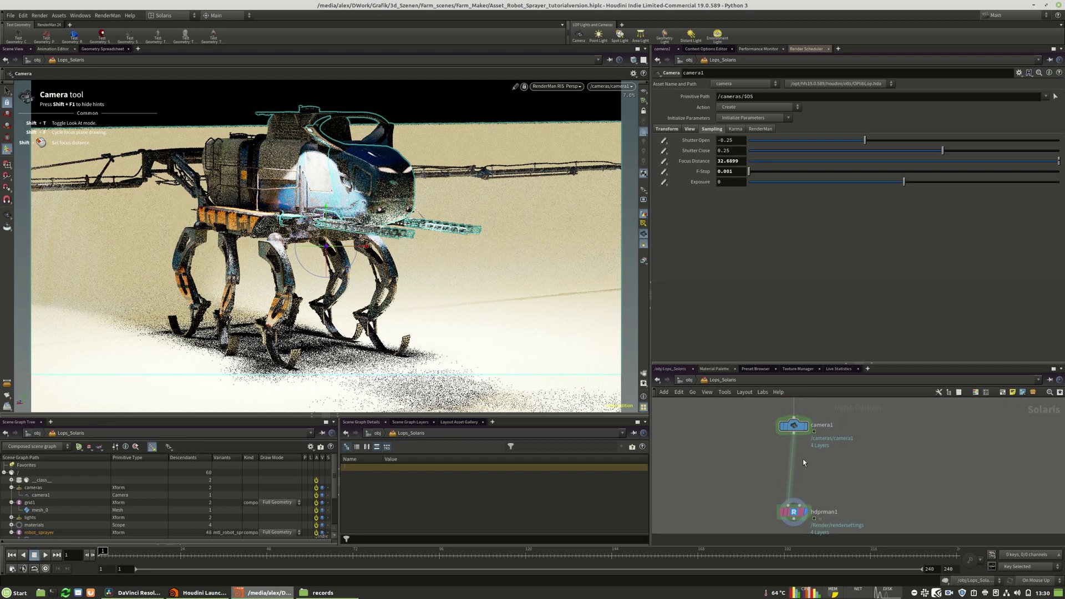
click(799, 506)
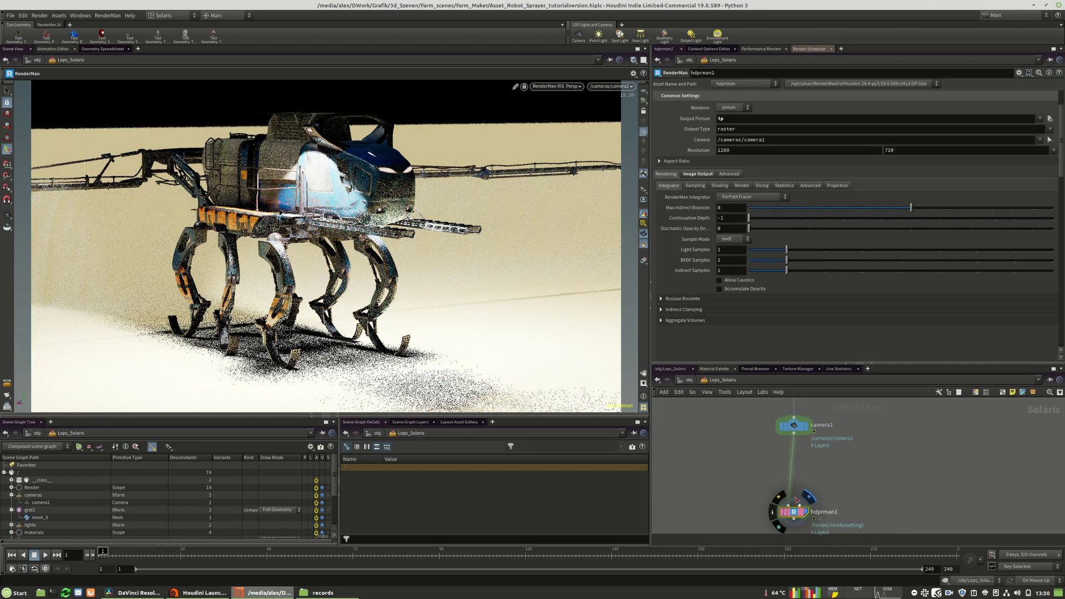
click(795, 425)
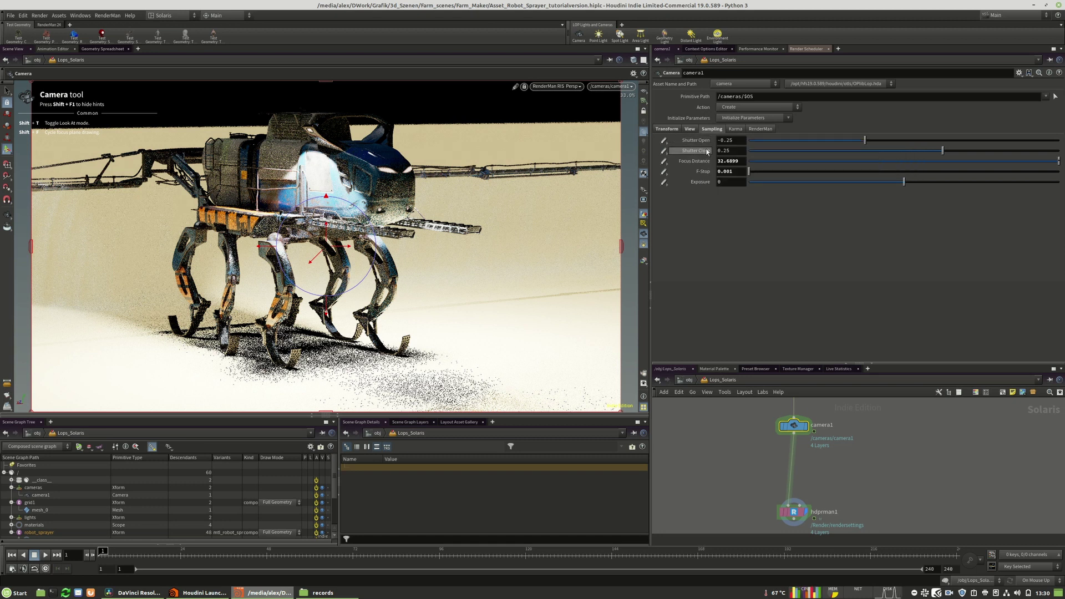
click(794, 512)
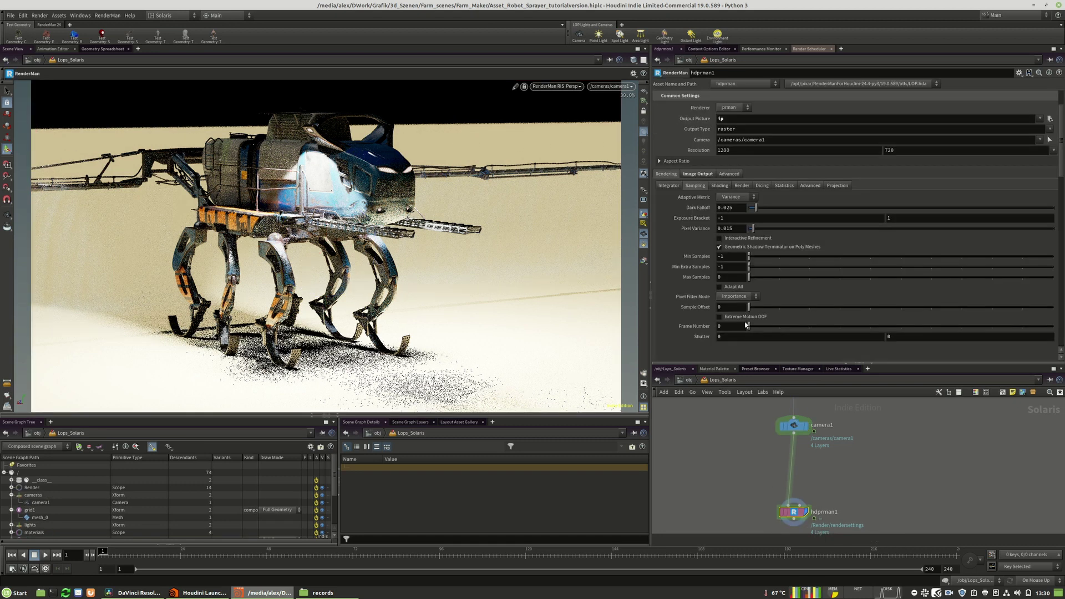
click(743, 318)
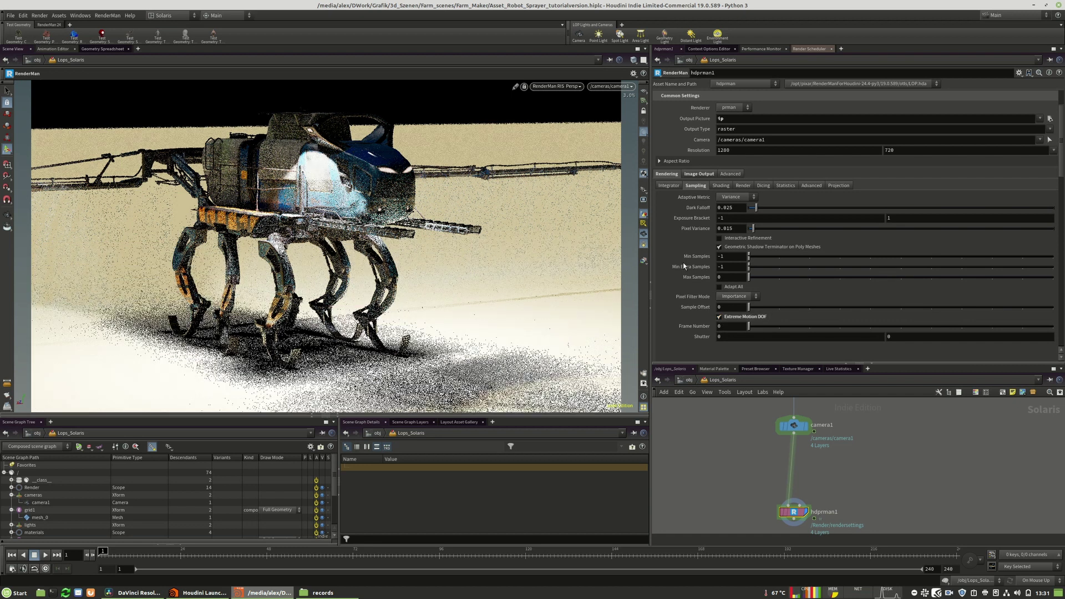
Add a Cache node to the network beside the connection between camera1 and hdprman1.
mouse_move(799, 426)
middle_drag(866, 468, 856, 488)
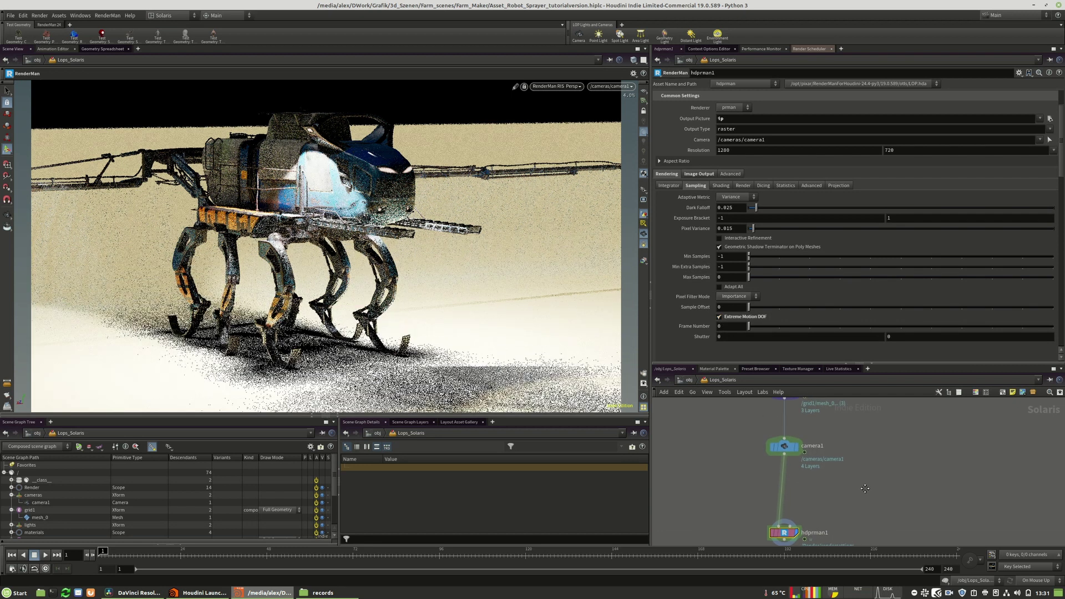
drag(788, 451, 788, 442)
scroll(846, 475, down, 1)
key(Tab)
text(null)
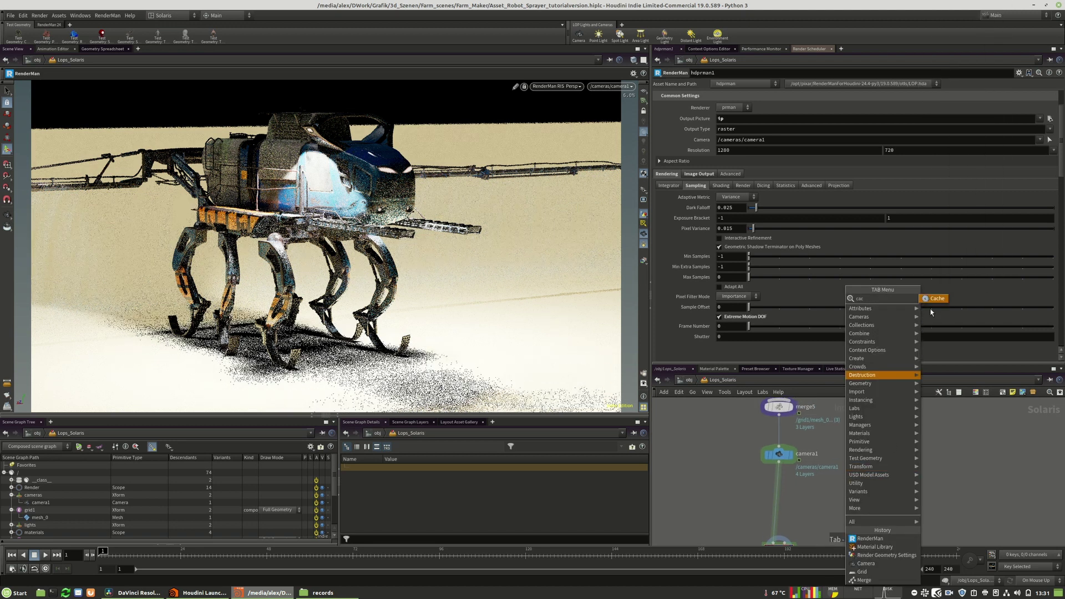
click(934, 301)
click(855, 488)
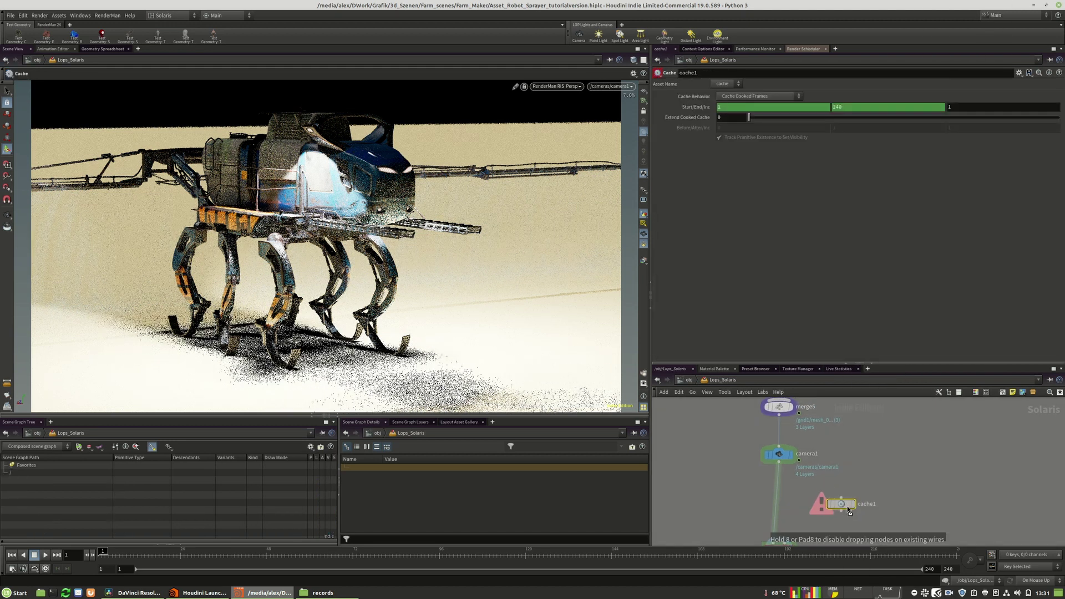
Examine the Cache Behavior options of cache1 and look through the Solaris network from the robot_sprayer nodes to hdprman1.
click(744, 96)
click(972, 460)
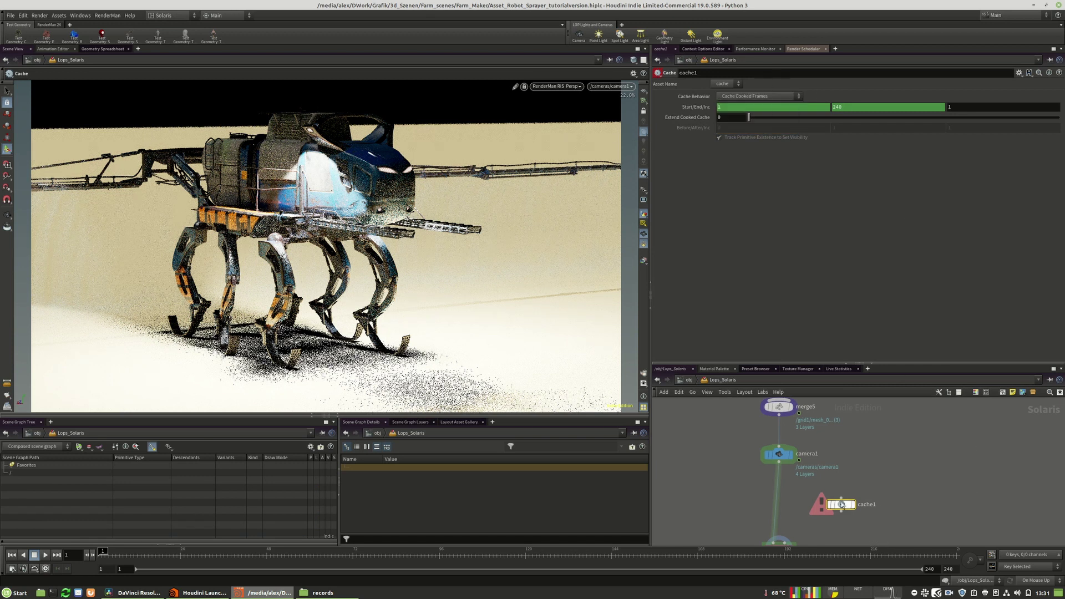
middle_drag(873, 489, 880, 467)
drag(881, 467, 846, 490)
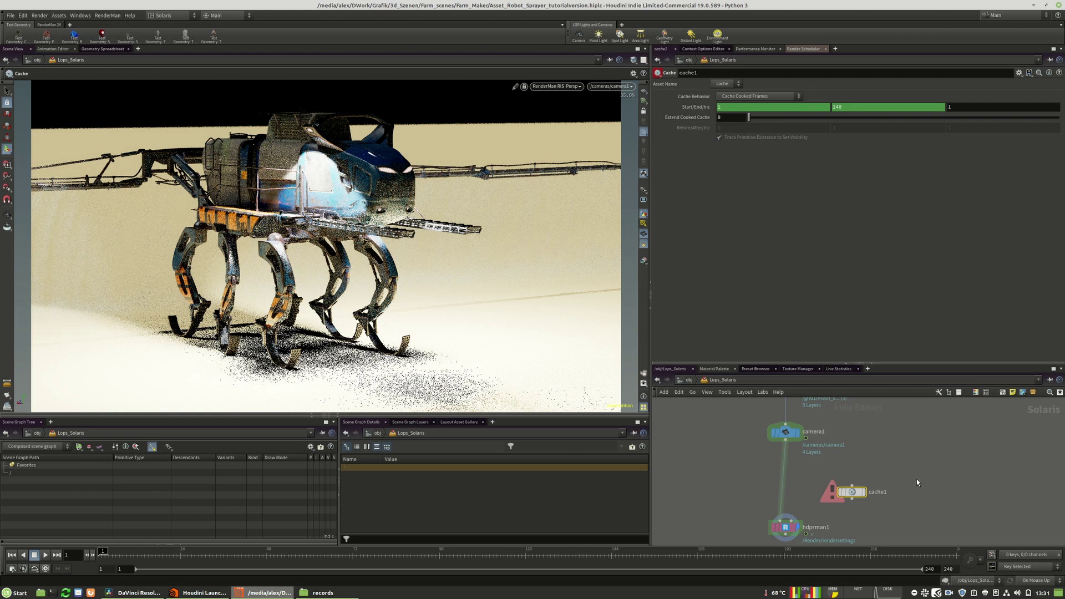
scroll(885, 488, down, 5)
middle_drag(887, 470, 865, 543)
middle_drag(821, 416, 813, 499)
scroll(811, 433, up, 5)
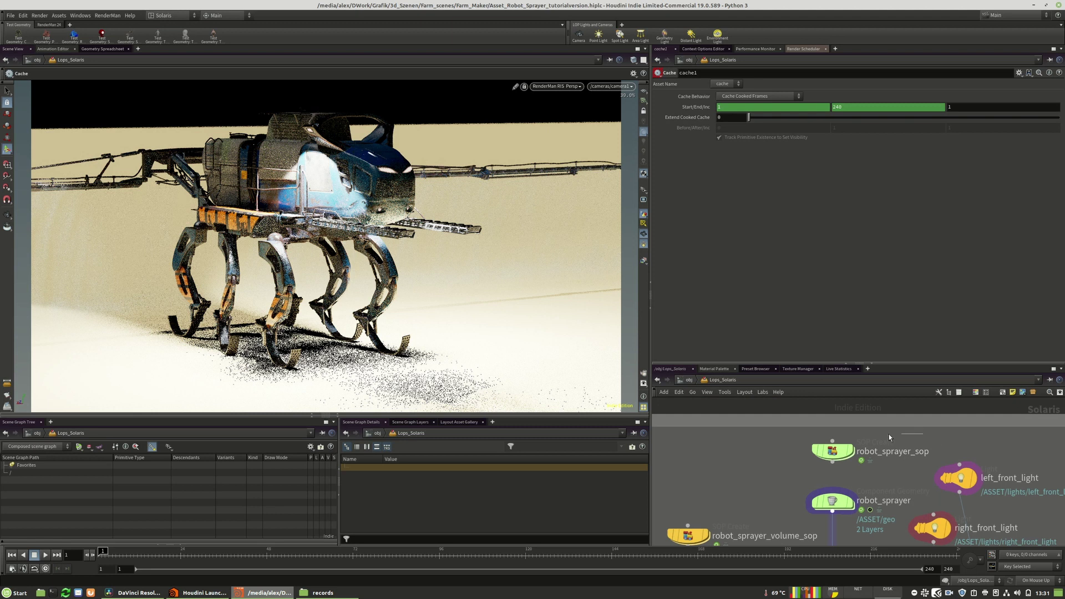
scroll(826, 452, down, 5)
scroll(790, 507, up, 5)
drag(868, 457, 724, 513)
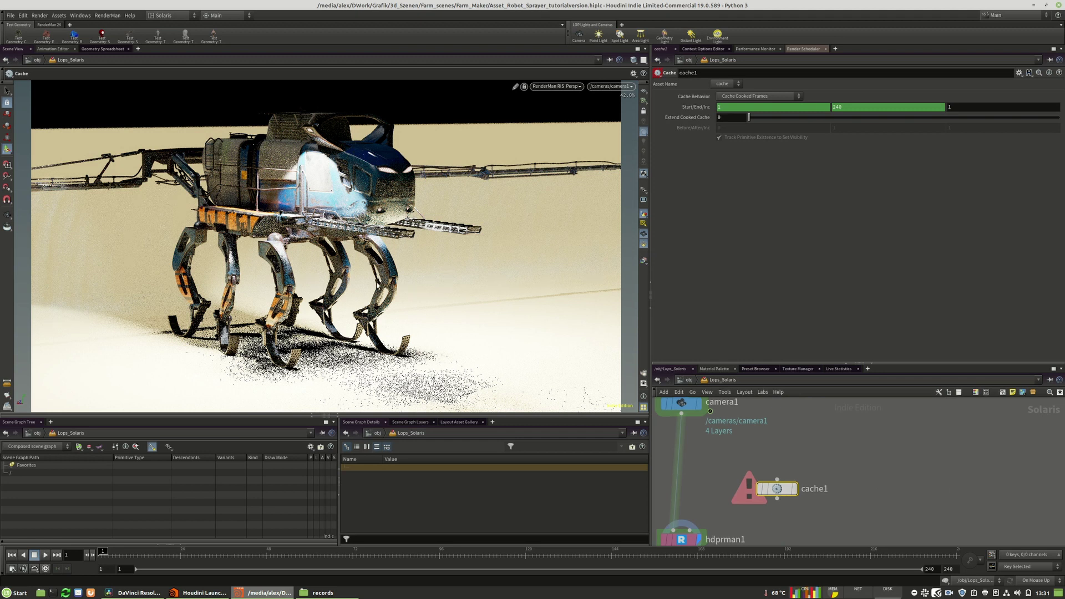
middle_drag(865, 435, 880, 456)
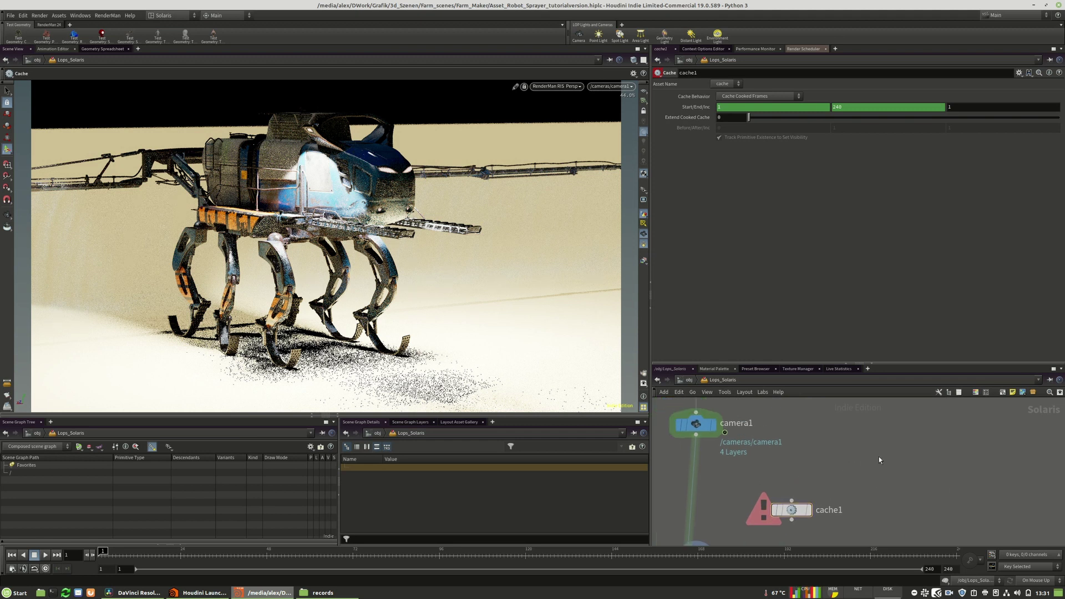
Add a USD ROP node to the network beside cache1.
key(Tab)
text(wr)
key(Escape)
key(Tab)
text(usd)
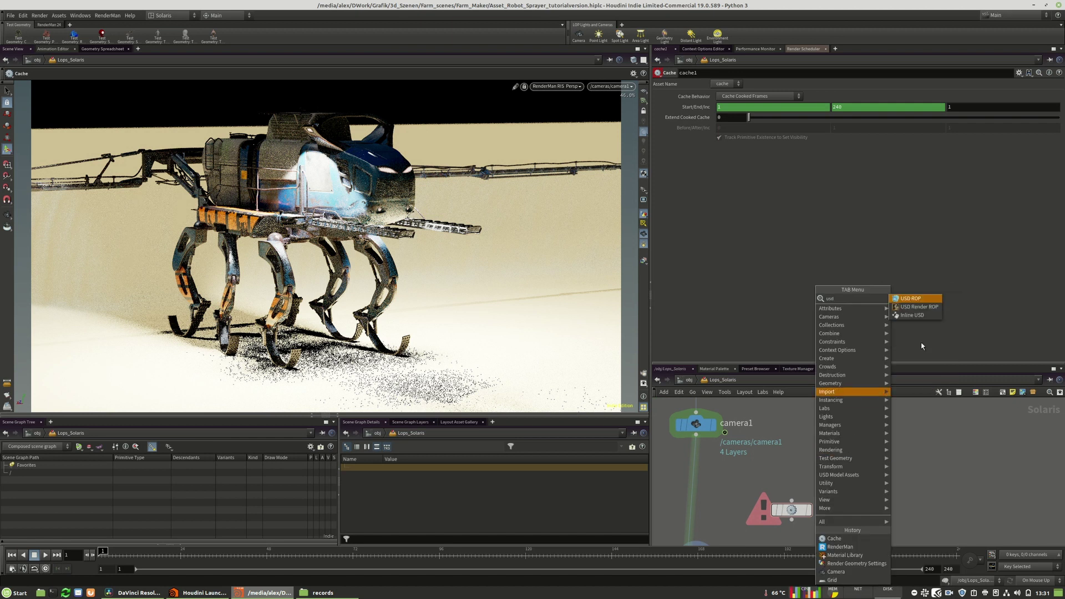
click(915, 299)
click(900, 488)
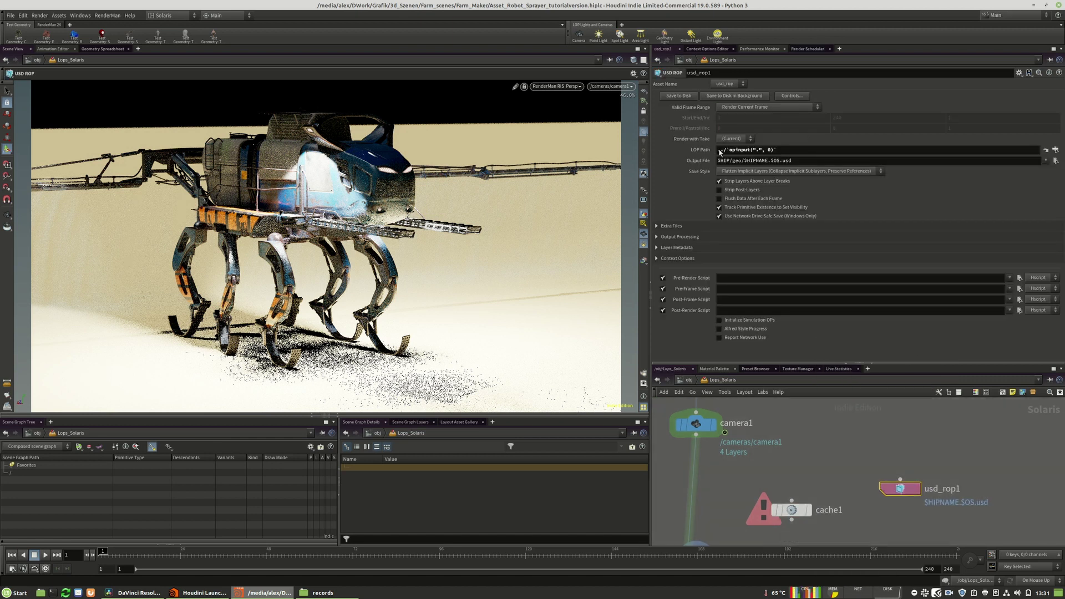
Try wiring the USD ROP's input to camera1's output, cancel the wire and delete the USD ROP node.
click(900, 479)
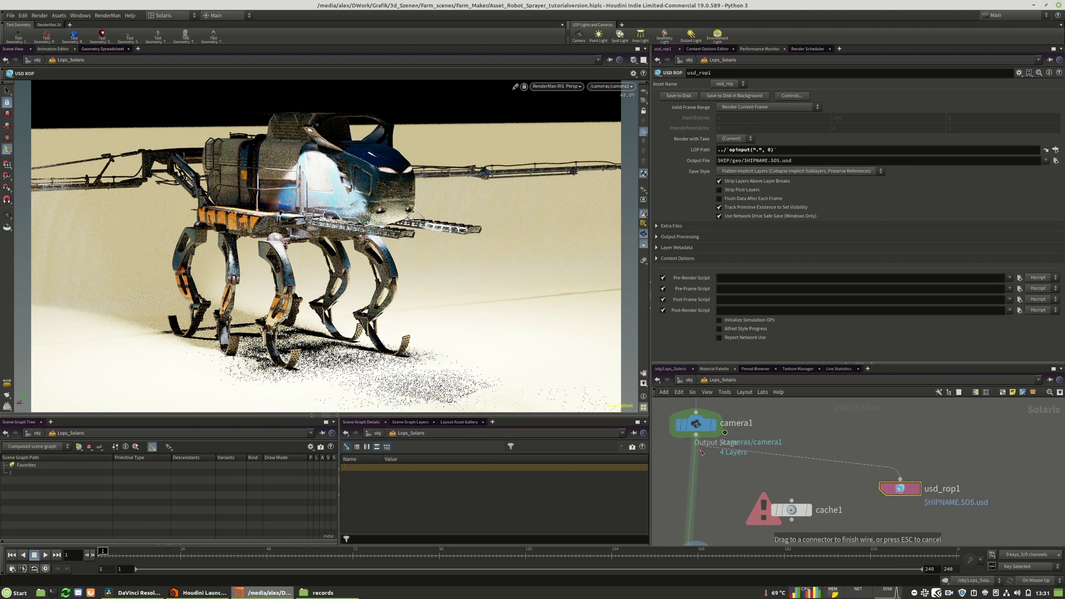
key(Escape)
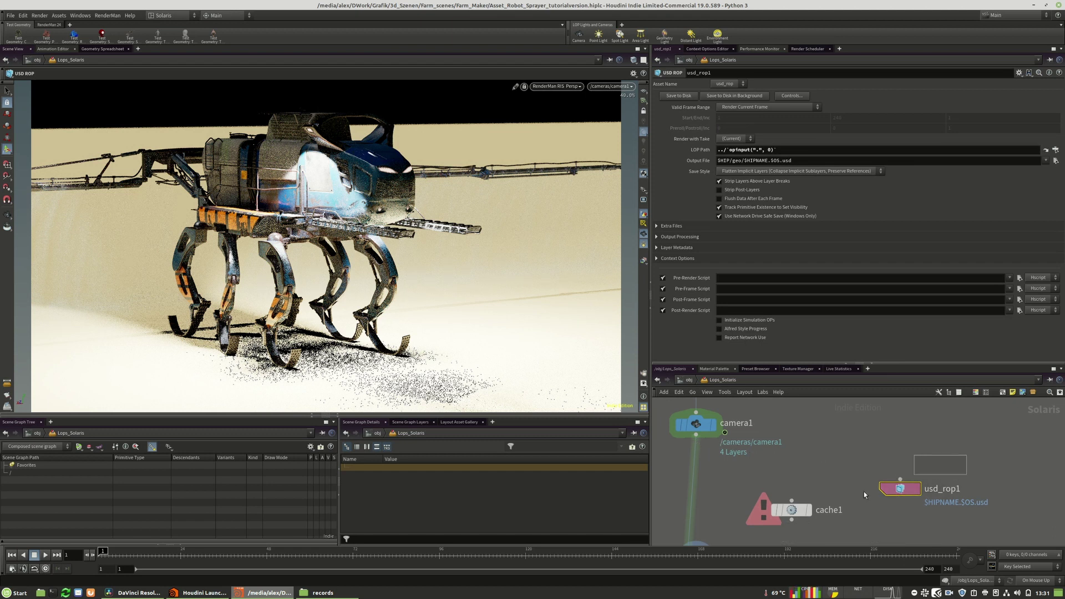
key(Delete)
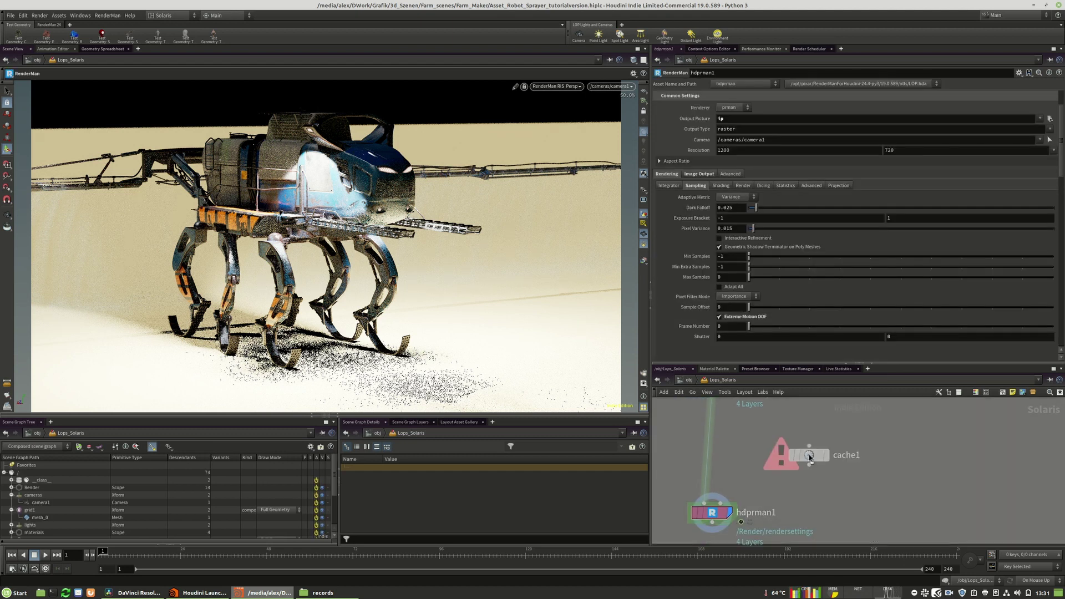
Review the Shading and Dicing settings of the RenderMan node hdprman1.
mouse_move(715, 517)
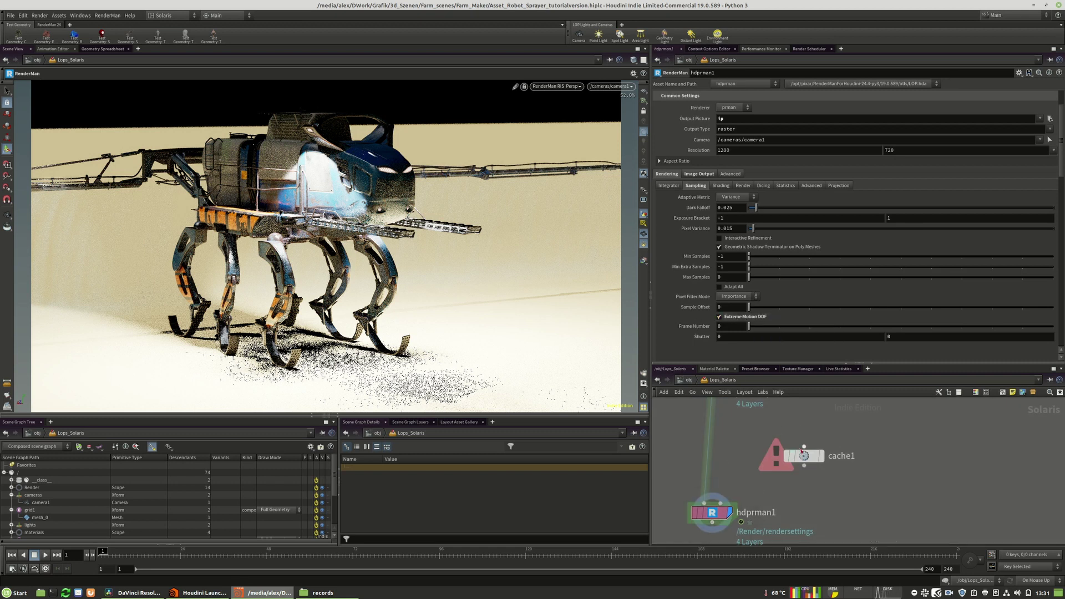
drag(808, 461, 820, 458)
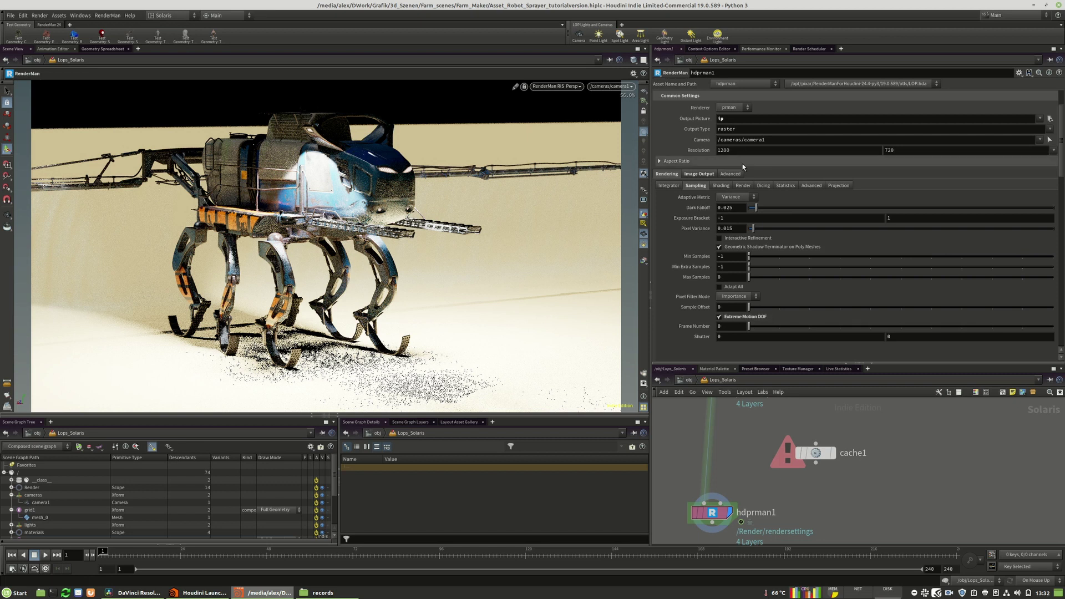
click(717, 187)
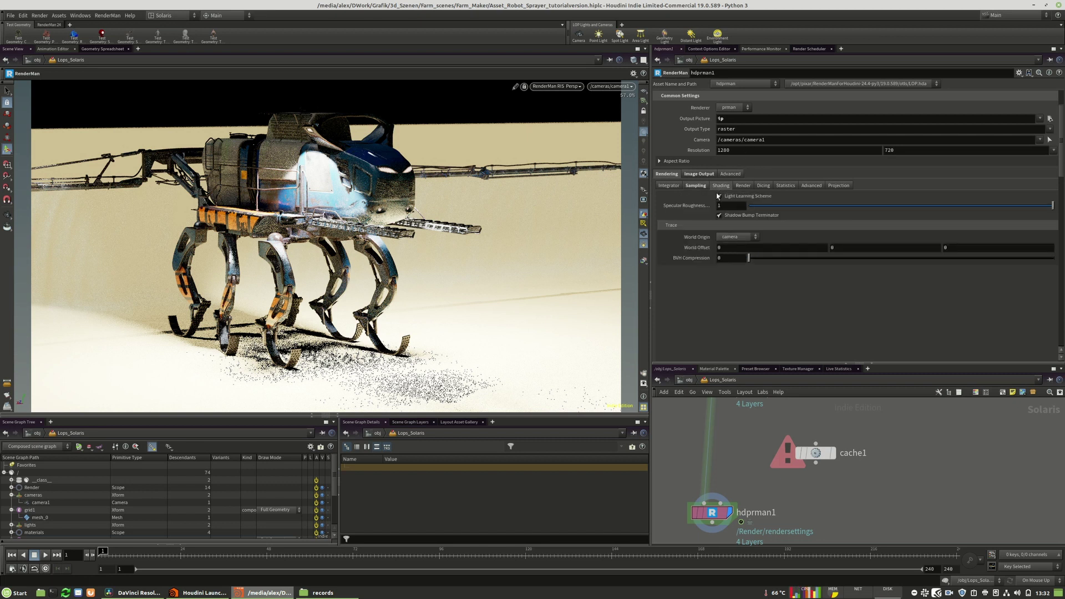
click(763, 185)
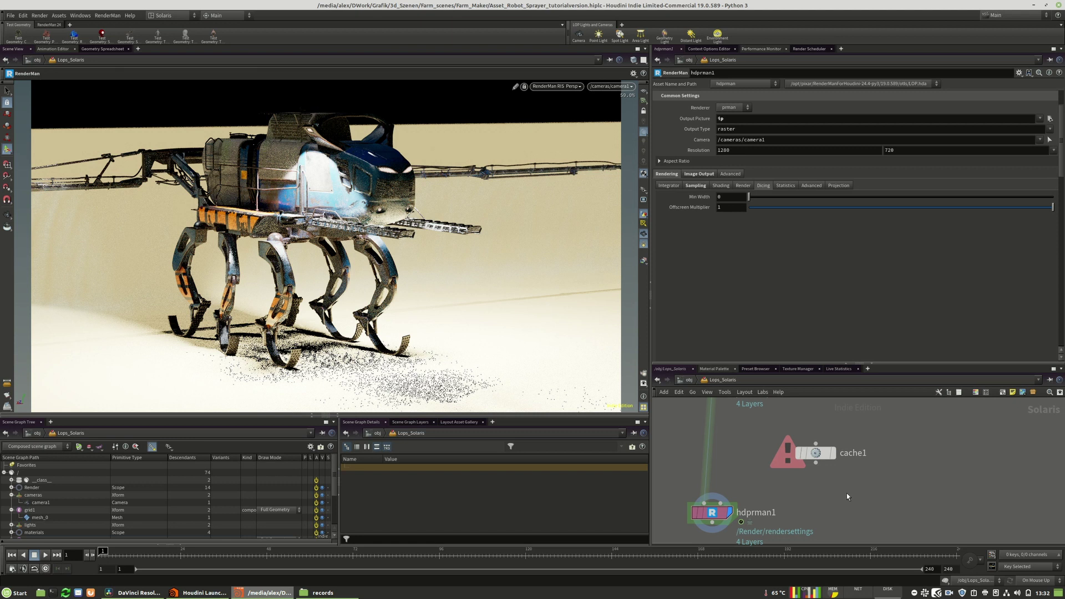